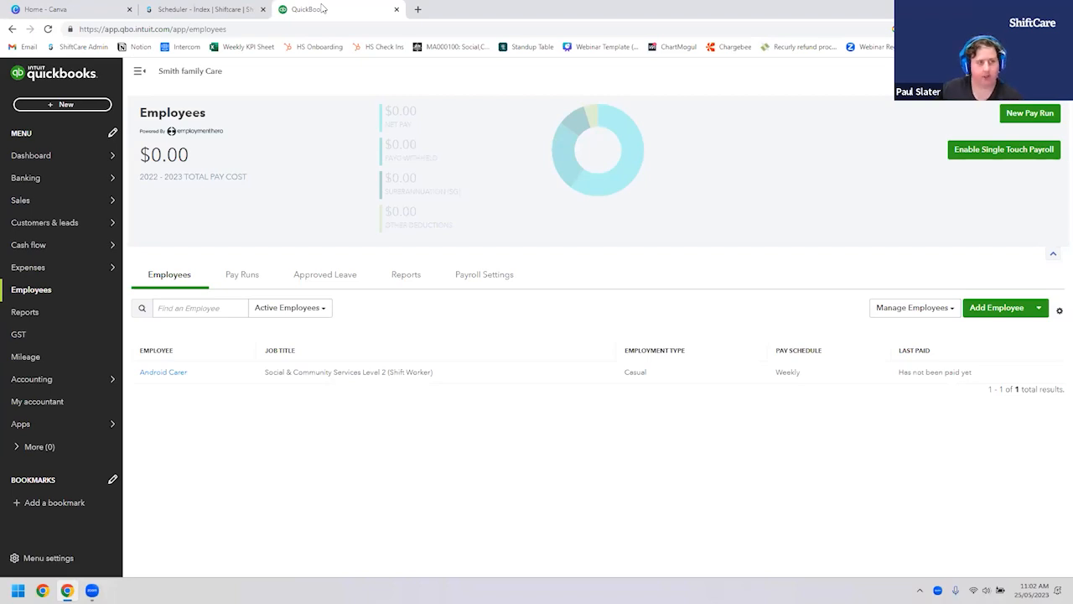
# Step: Switch to ShiftCare and locate the Payroll software setting under Time and attendance in the account settings
pyautogui.click(218, 10)
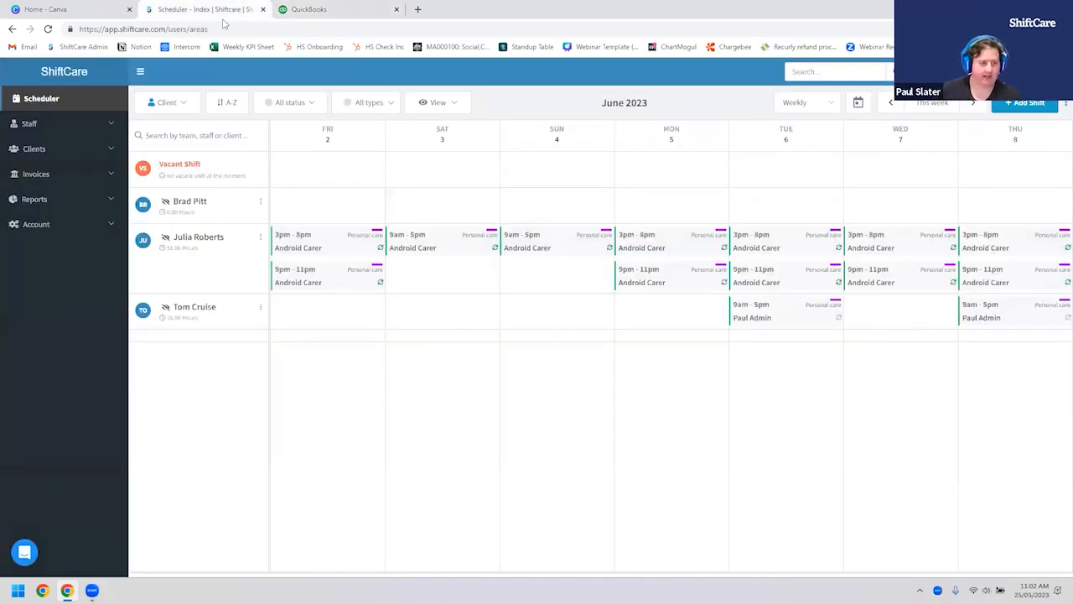
pyautogui.click(38, 227)
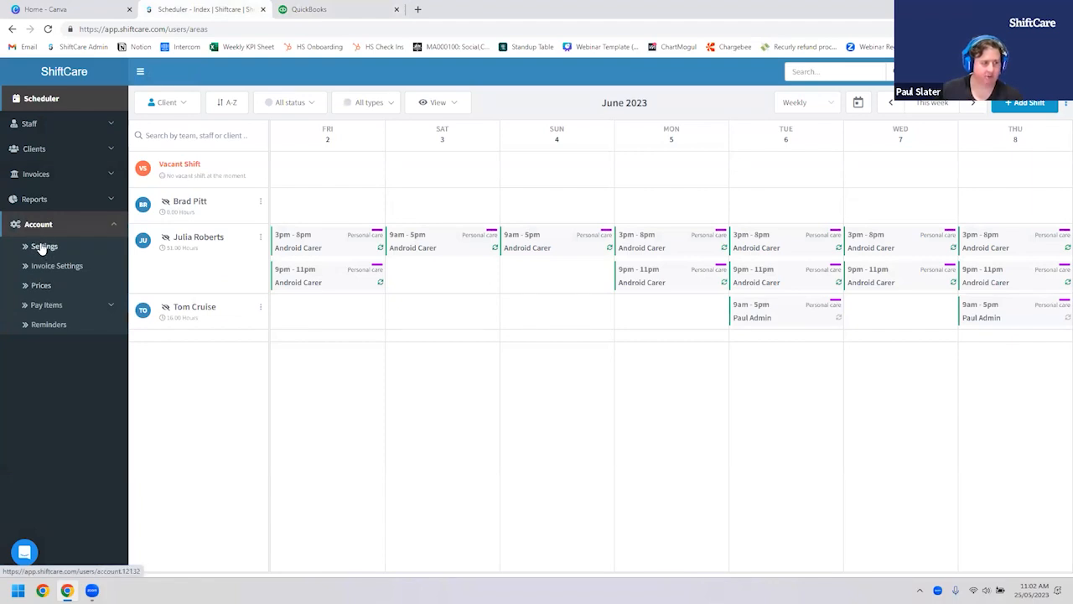
pyautogui.click(43, 246)
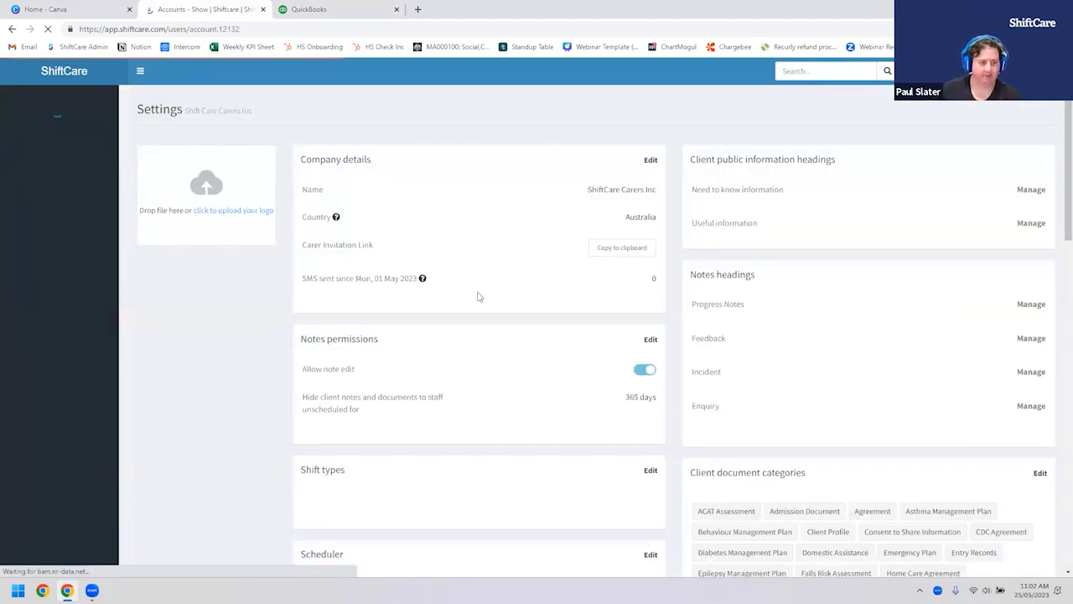
pyautogui.scroll(-3, 470, 300)
pyautogui.scroll(-8, 462, 304)
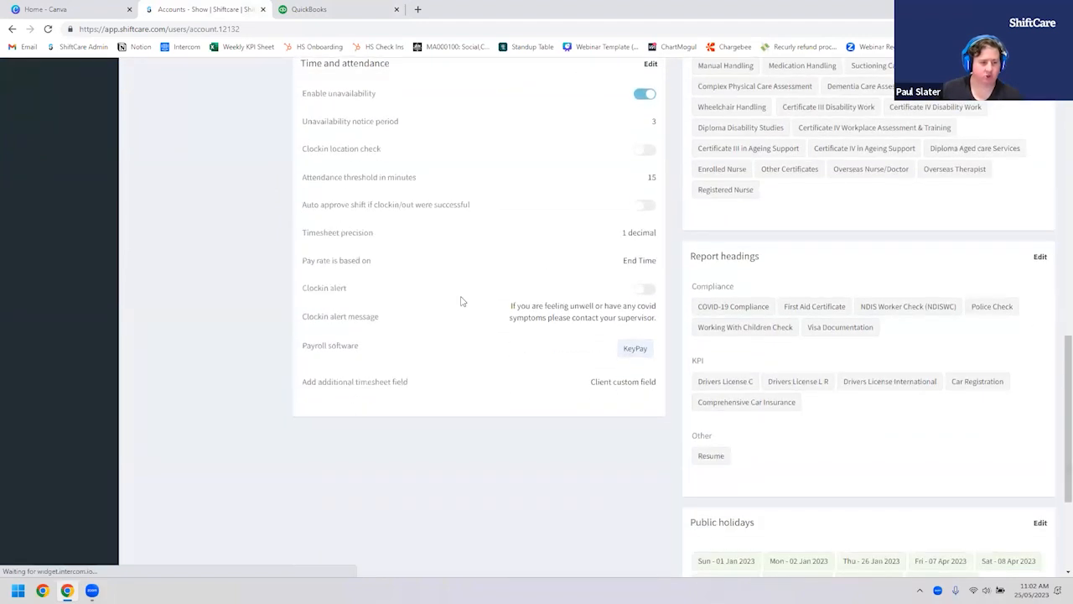
pyautogui.moveTo(300, 349); pyautogui.dragTo(368, 352)
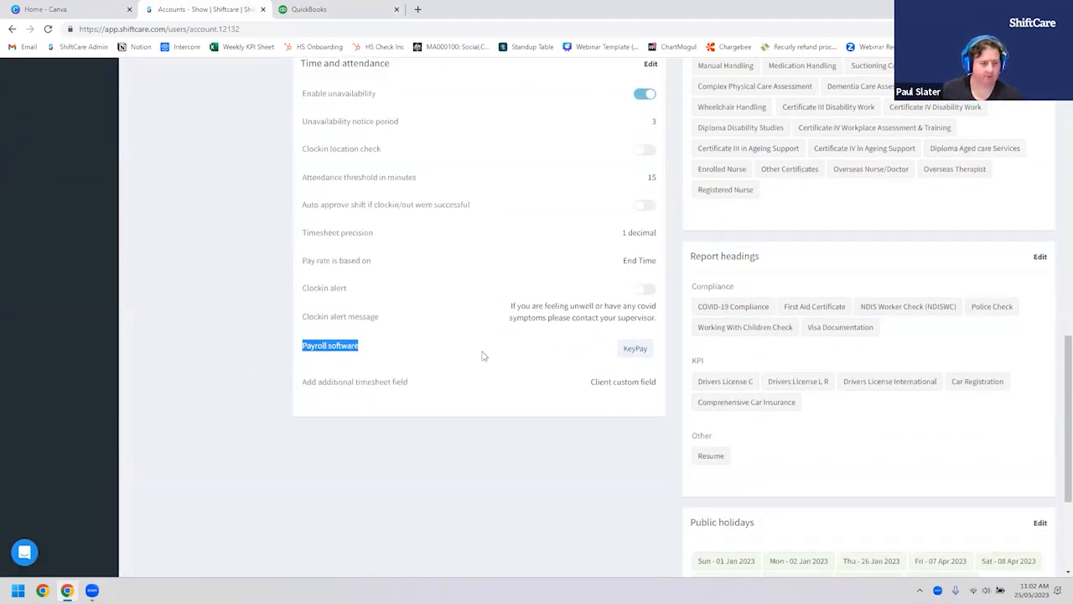
pyautogui.scroll(1, 536, 348)
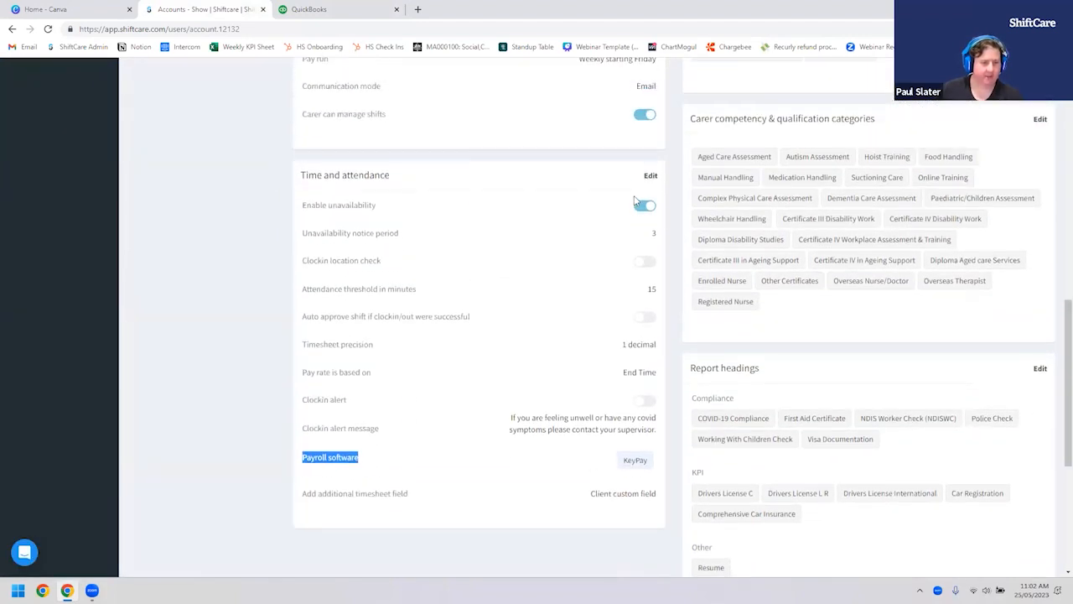
# Step: Open the Time and attendance settings for editing, review the Payroll software and additional timesheet field options, and cancel without saving
pyautogui.click(650, 177)
pyautogui.scroll(-1, 554, 366)
pyautogui.click(575, 380)
pyautogui.click(572, 381)
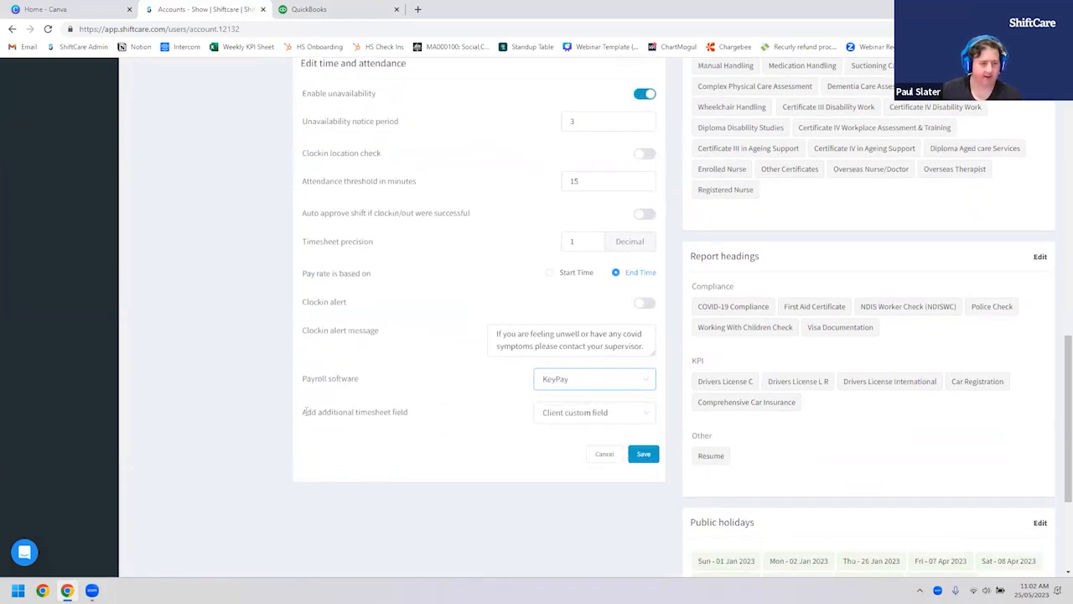
pyautogui.moveTo(305, 411); pyautogui.dragTo(424, 417)
pyautogui.click(424, 417)
pyautogui.click(584, 417)
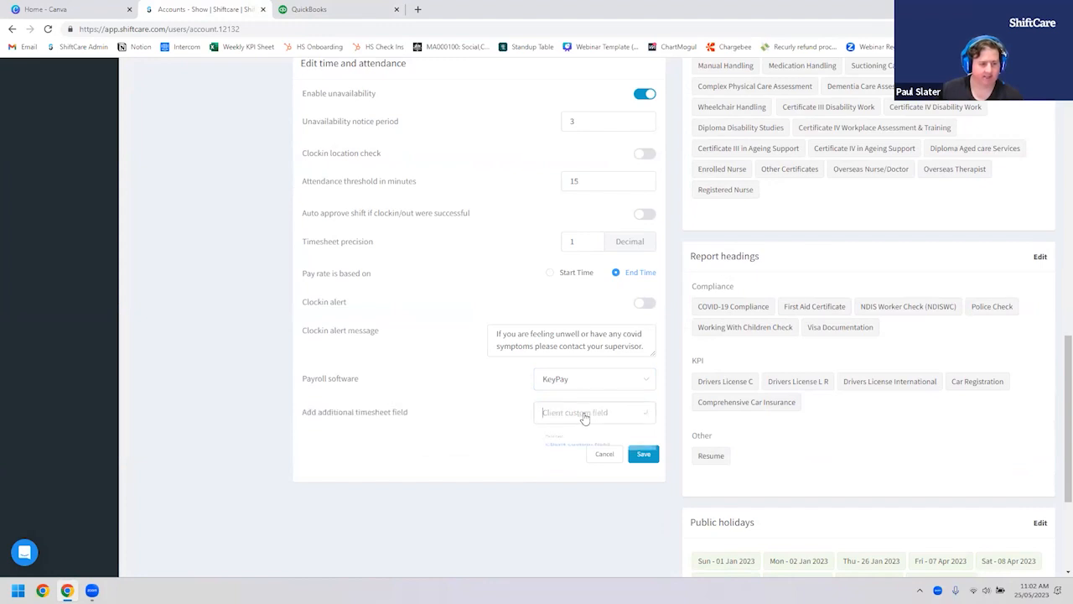
pyautogui.click(550, 419)
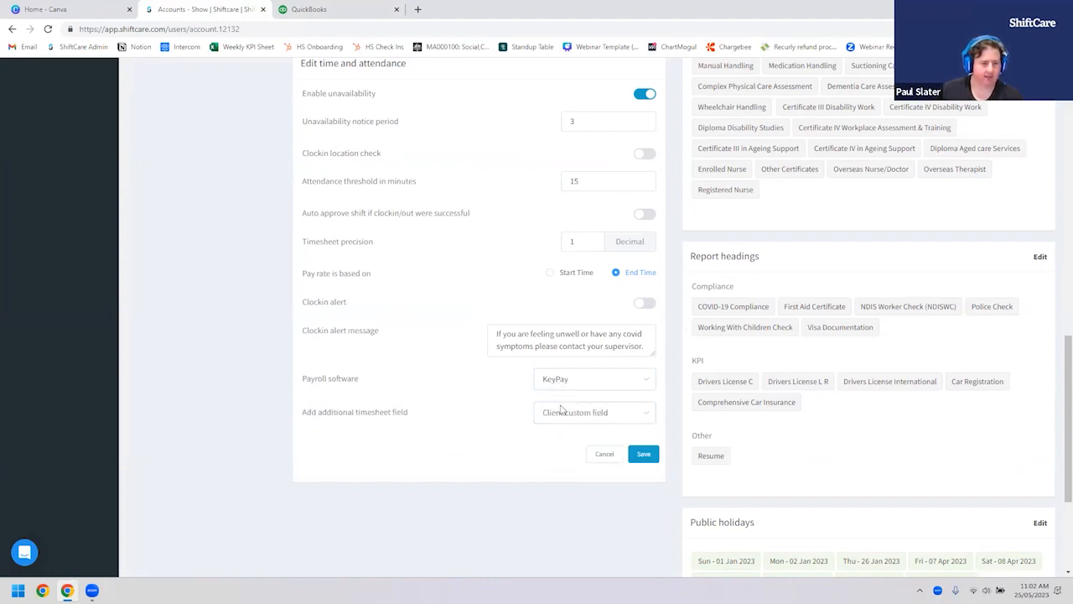
pyautogui.click(608, 454)
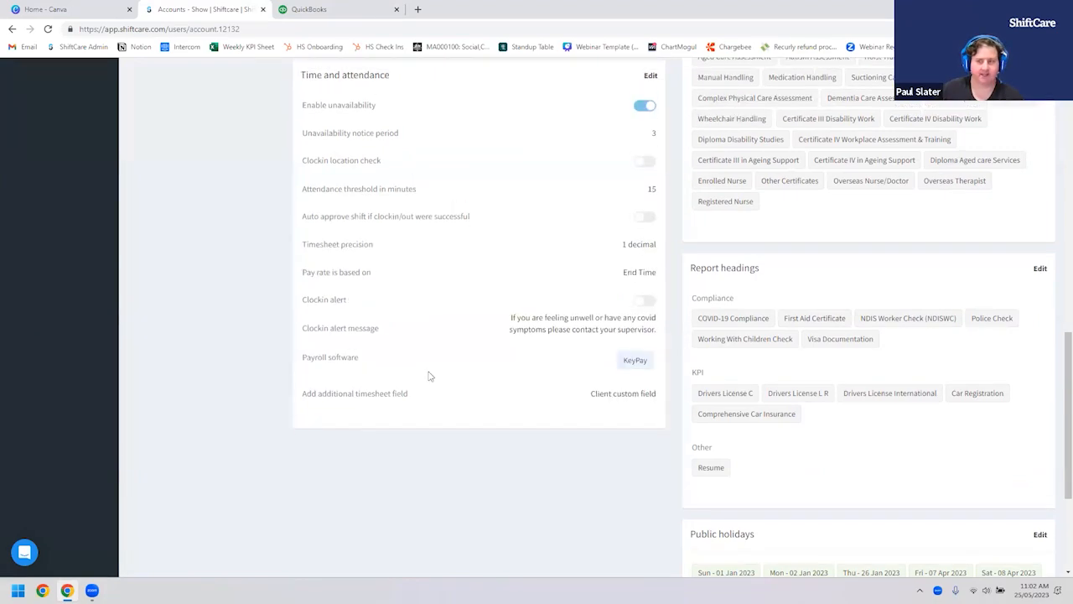
pyautogui.scroll(2, 429, 376)
pyautogui.scroll(8, 428, 371)
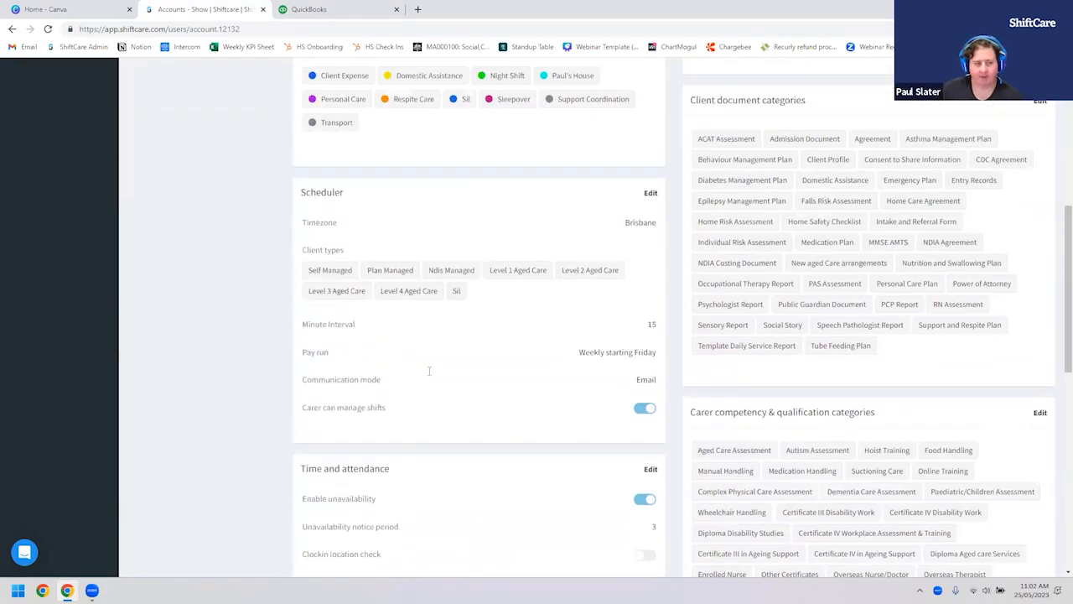
pyautogui.scroll(1, 405, 380)
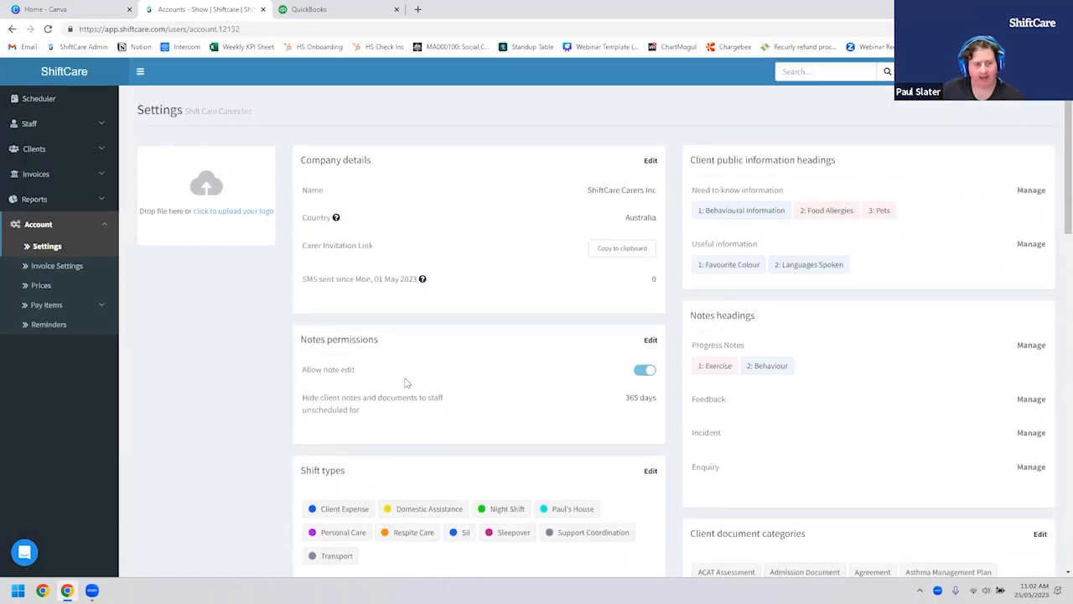
# Step: Switch to QuickBooks and check the installed award under Manage Awards in the payroll settings
pyautogui.click(313, 12)
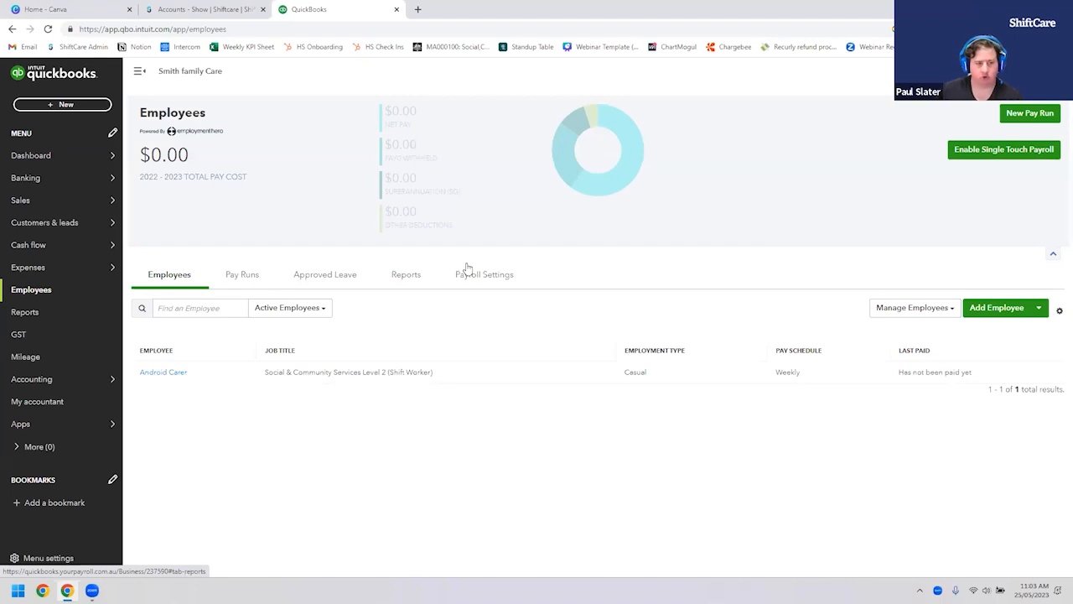
pyautogui.click(492, 277)
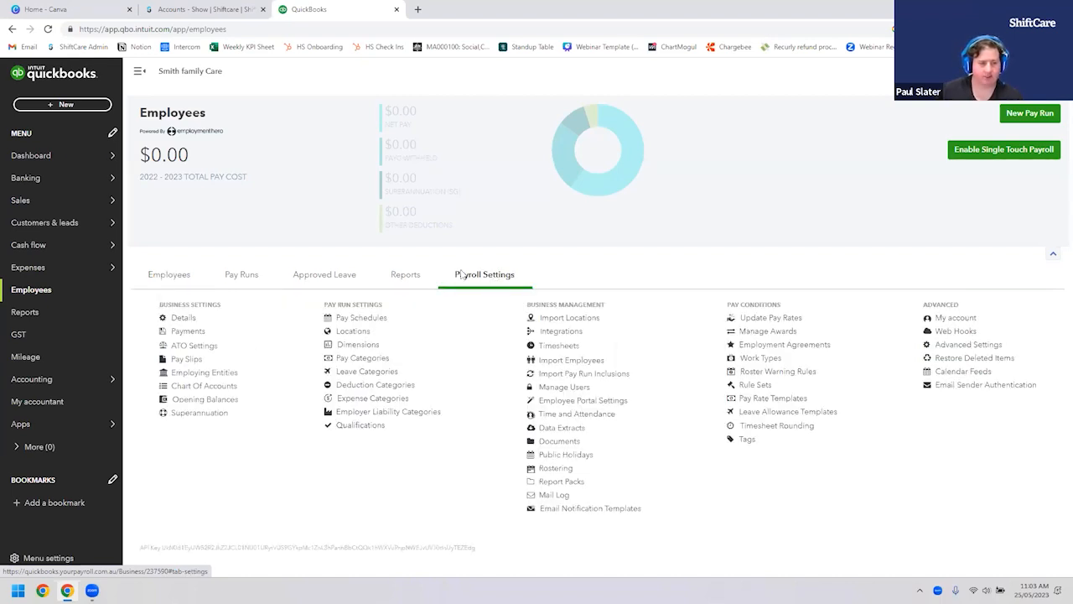
pyautogui.click(748, 336)
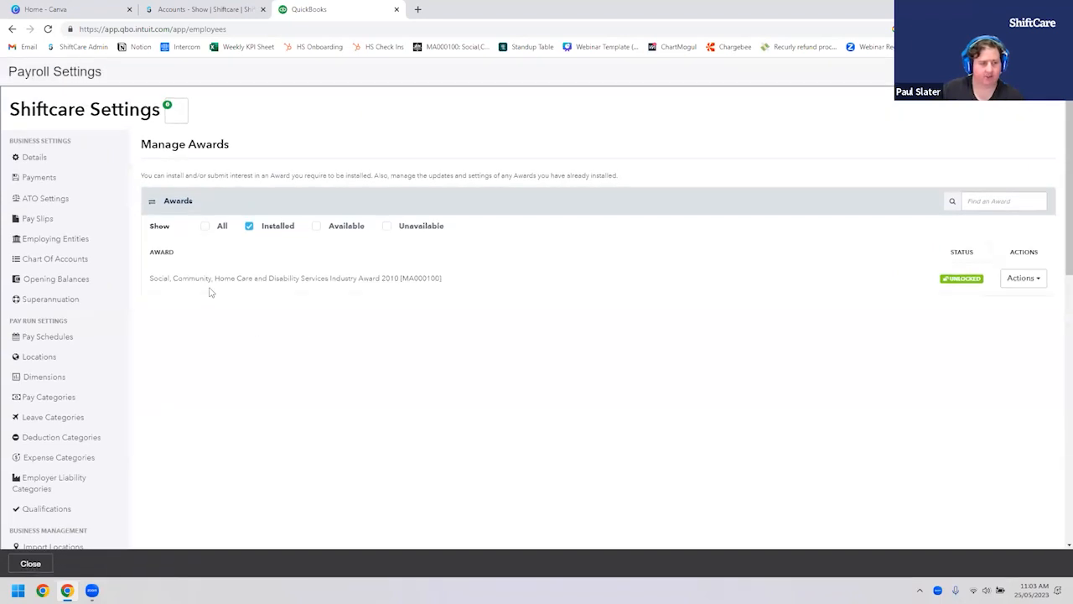
pyautogui.moveTo(149, 278); pyautogui.dragTo(474, 278)
pyautogui.click(463, 280)
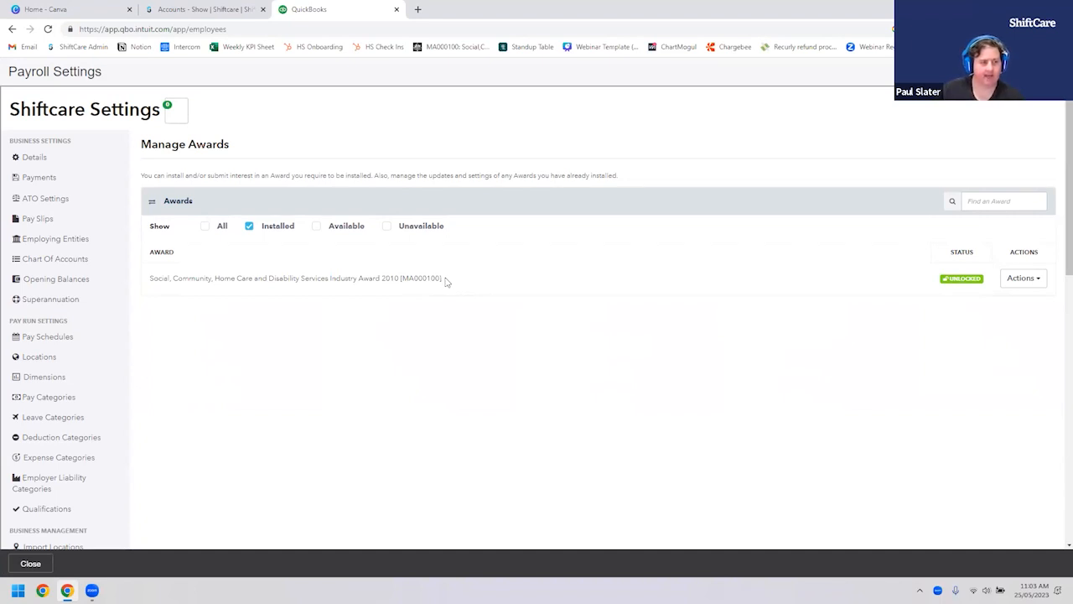
# Step: Show all awards to browse the ones offered, and restore the filter to Installed only
pyautogui.click(249, 226)
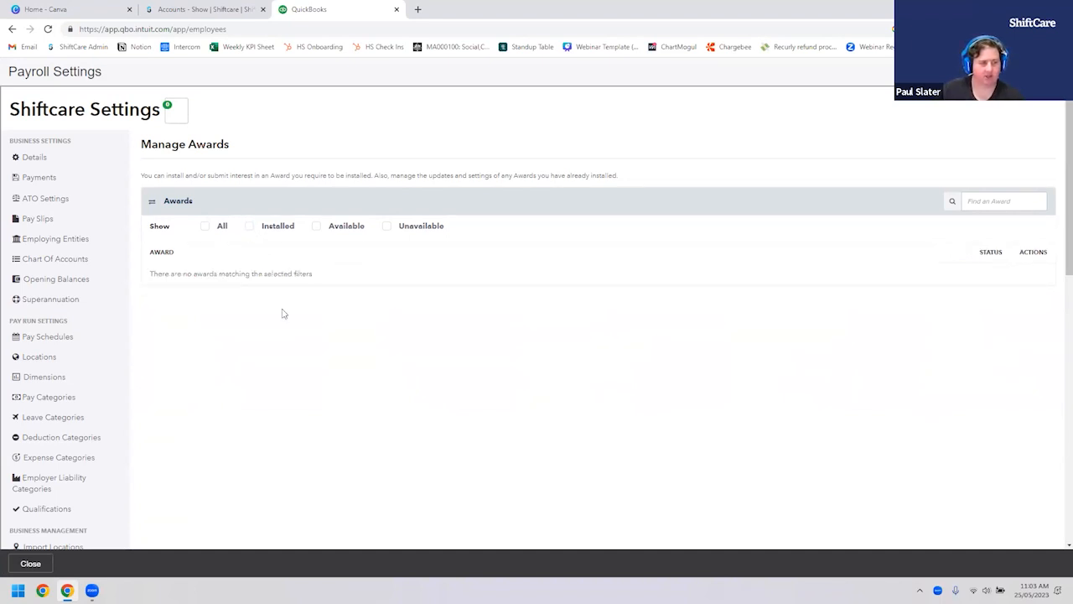
pyautogui.click(249, 226)
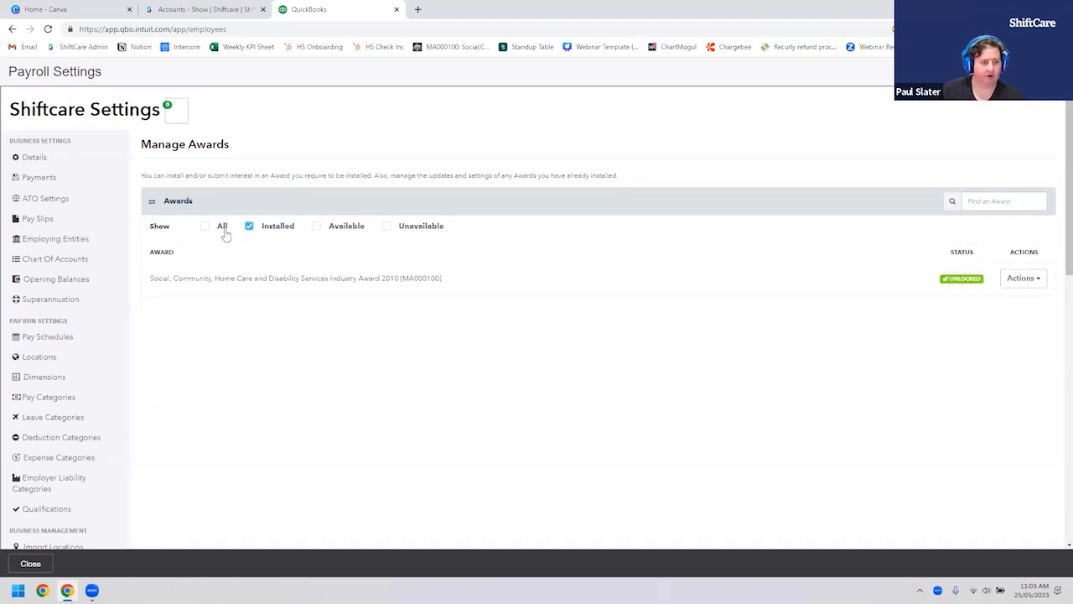
pyautogui.click(222, 227)
pyautogui.click(249, 226)
pyautogui.click(206, 228)
pyautogui.scroll(-15, 327, 335)
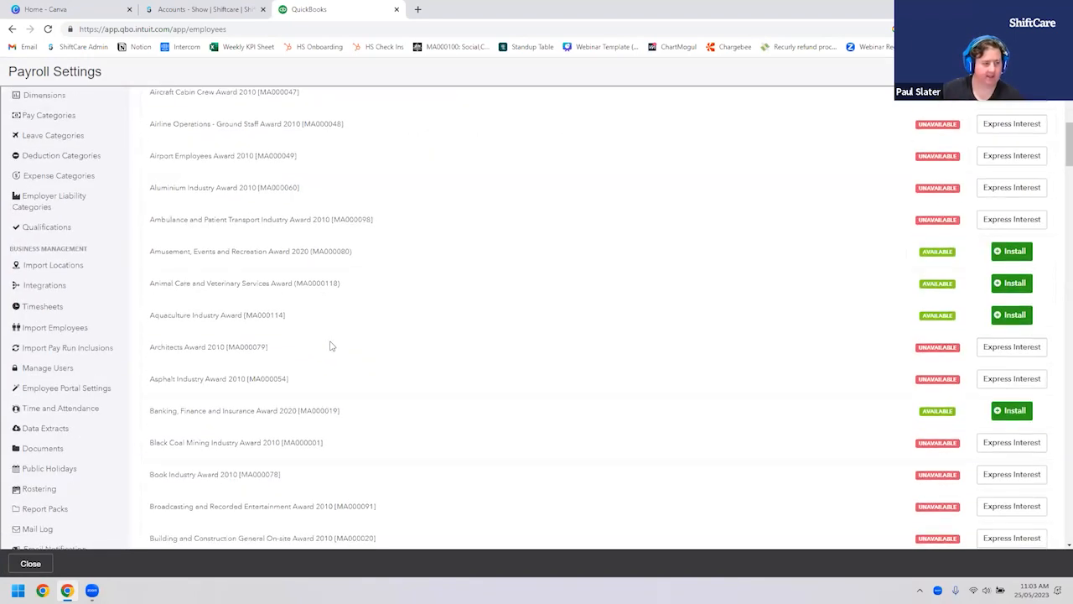
pyautogui.scroll(-9, 330, 346)
pyautogui.scroll(5, 430, 382)
pyautogui.scroll(20, 419, 377)
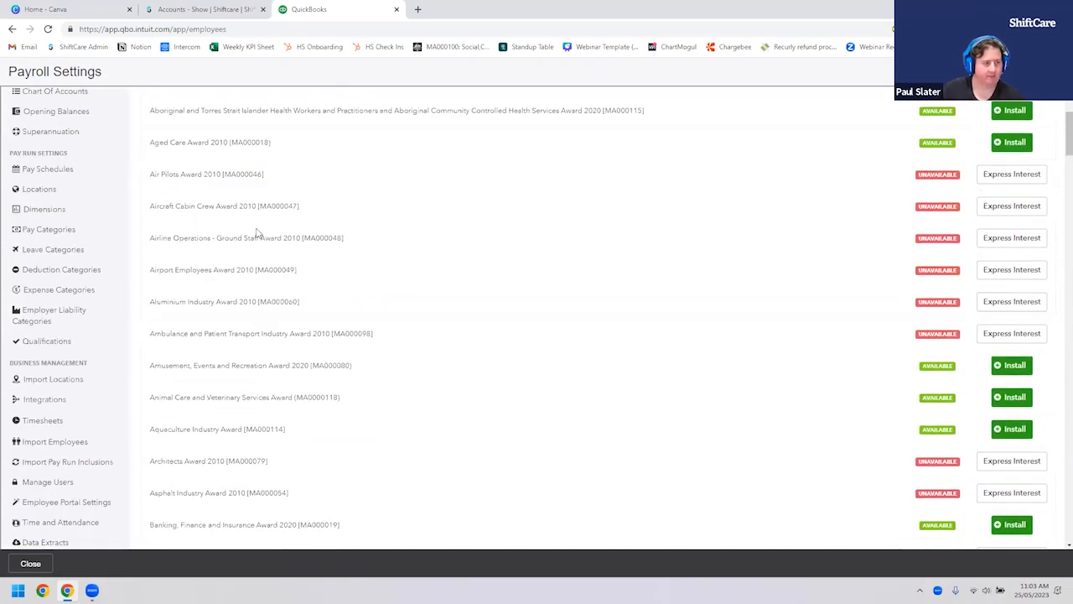
pyautogui.click(207, 227)
pyautogui.click(250, 227)
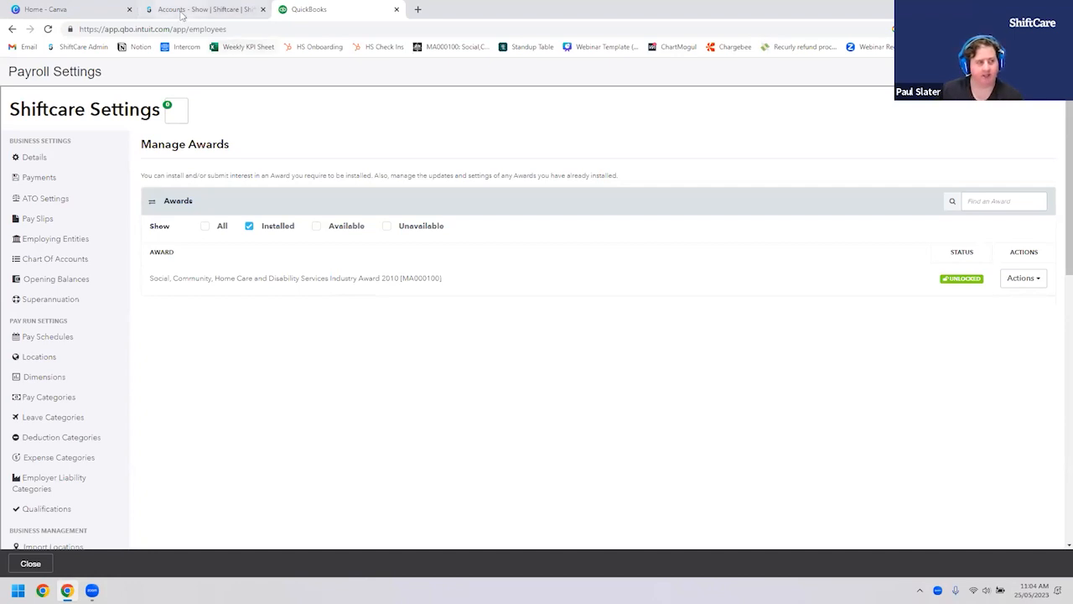
# Step: Switch to ShiftCare, open the admin's profile from the staff list, and locate the staff ID in the page address
pyautogui.click(201, 12)
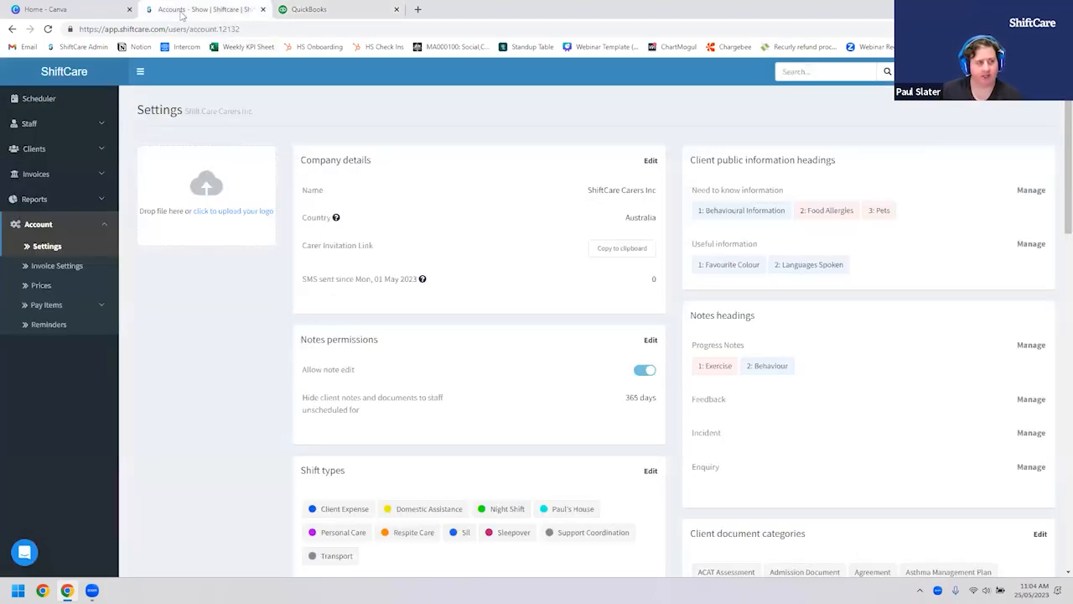
pyautogui.click(41, 125)
pyautogui.click(36, 151)
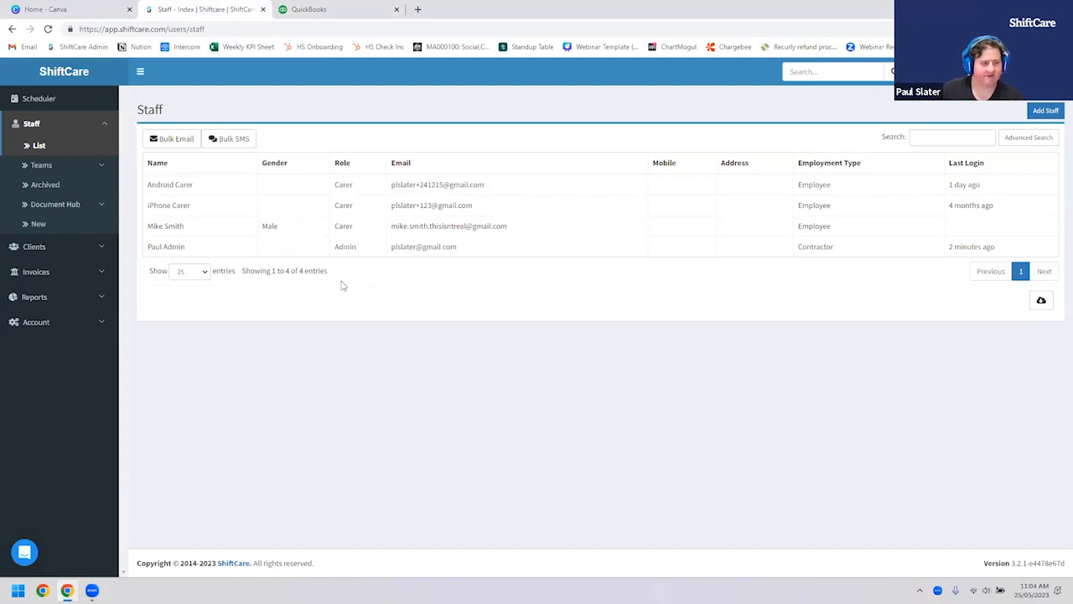
pyautogui.click(156, 246)
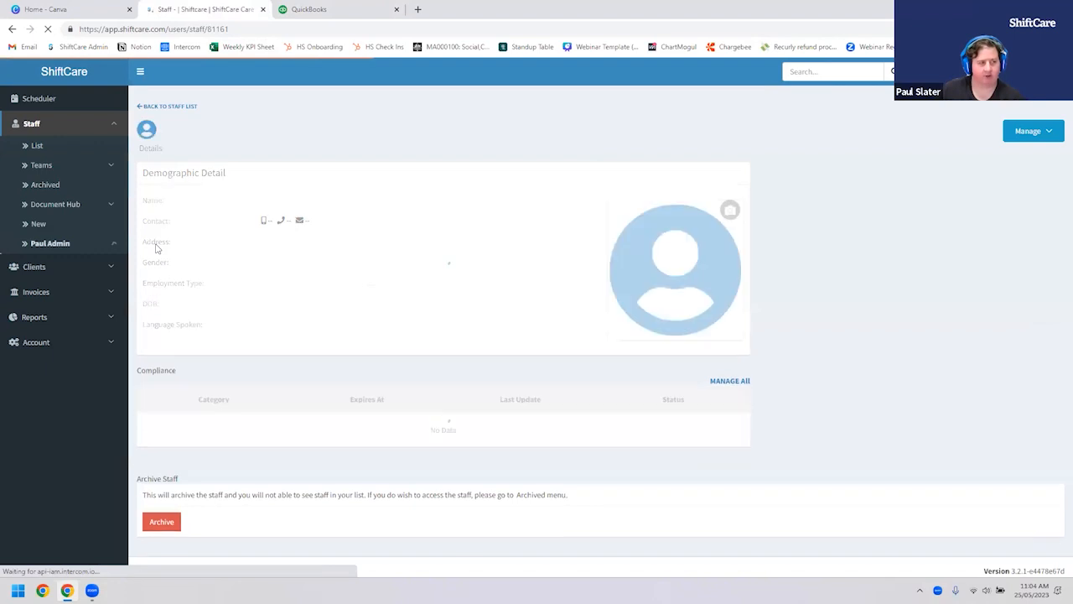
pyautogui.doubleClick(210, 29)
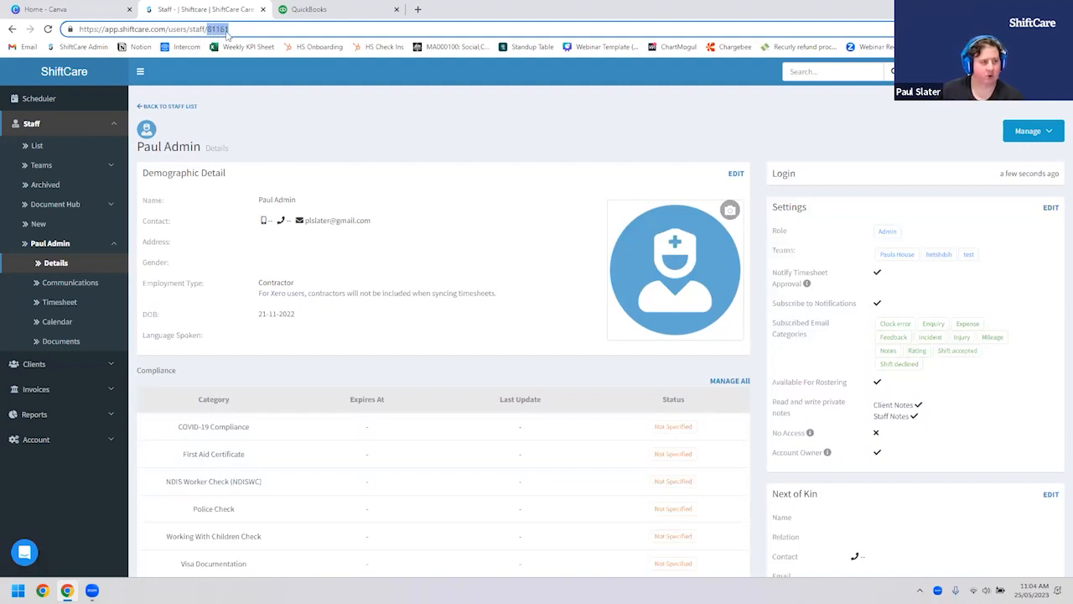
# Step: Export the active staff list from ShiftCare, download the completed CSV file, and open it in Excel
pyautogui.click(178, 109)
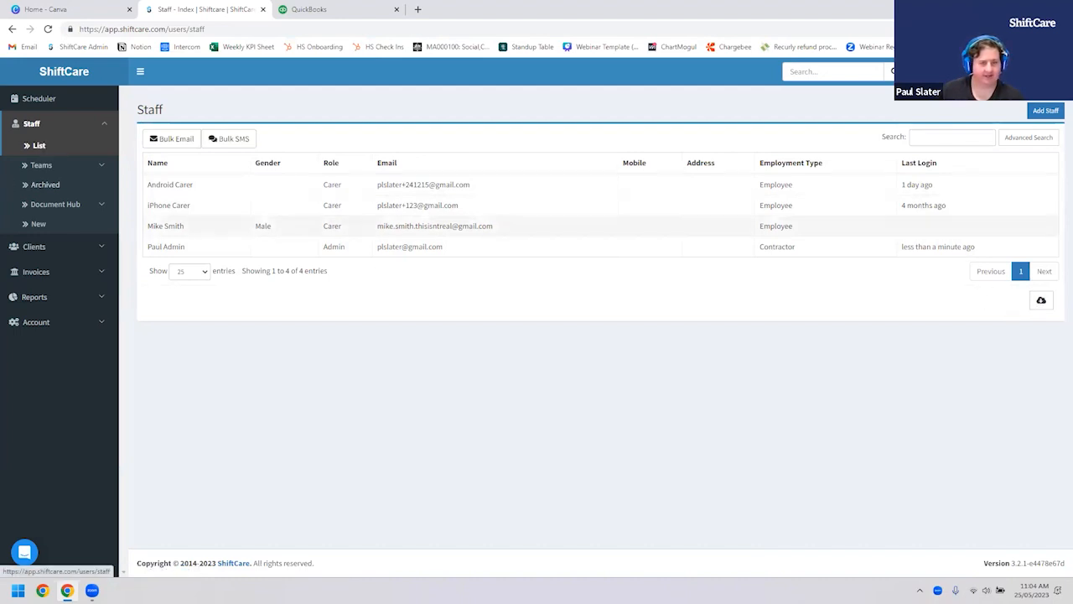
pyautogui.click(1038, 302)
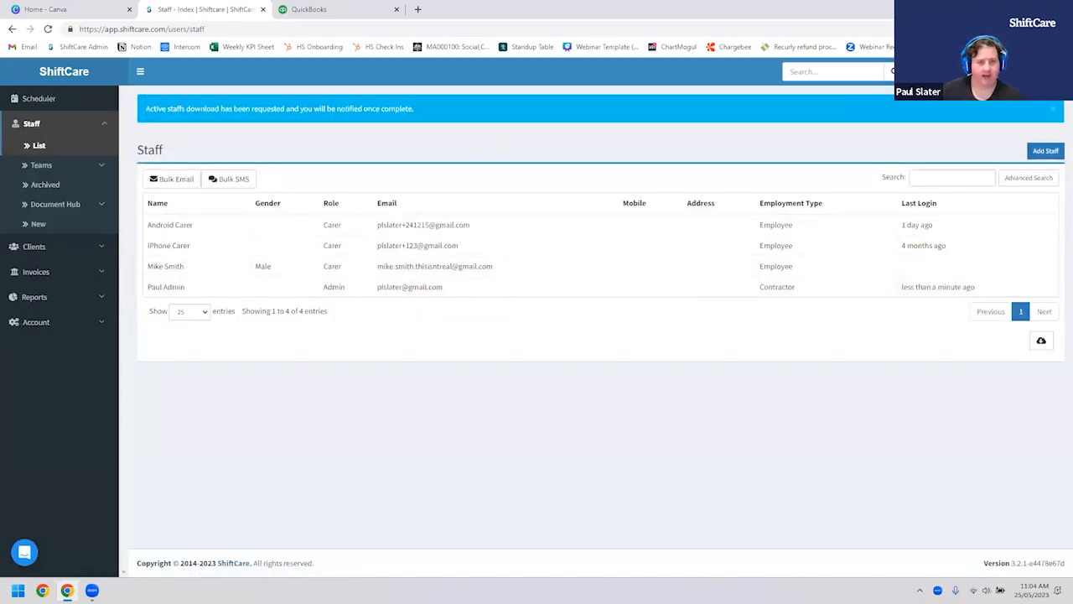
pyautogui.click(922, 72)
pyautogui.click(903, 130)
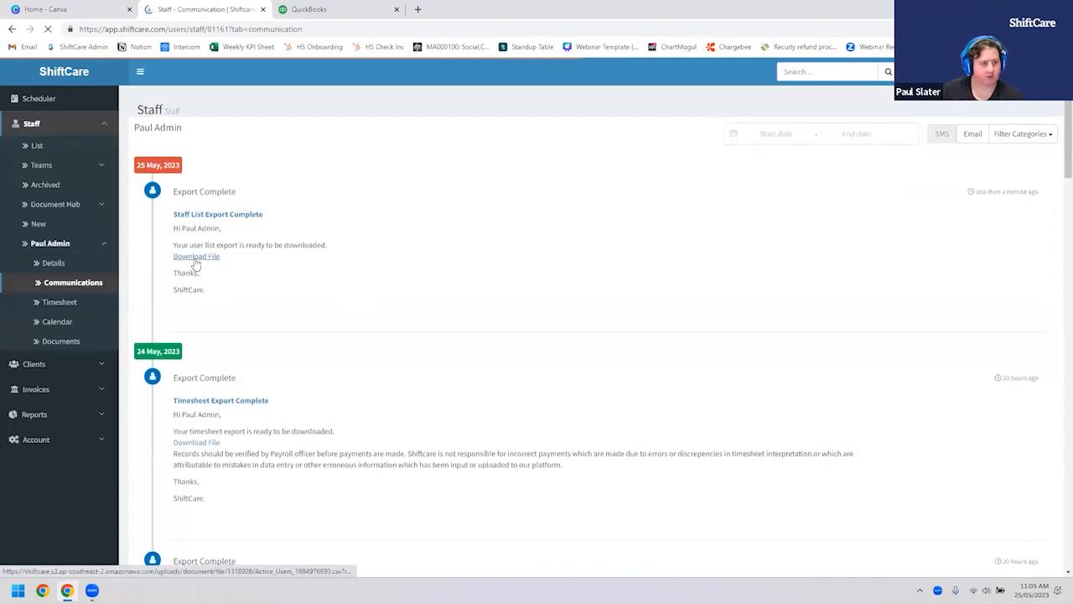
pyautogui.click(195, 257)
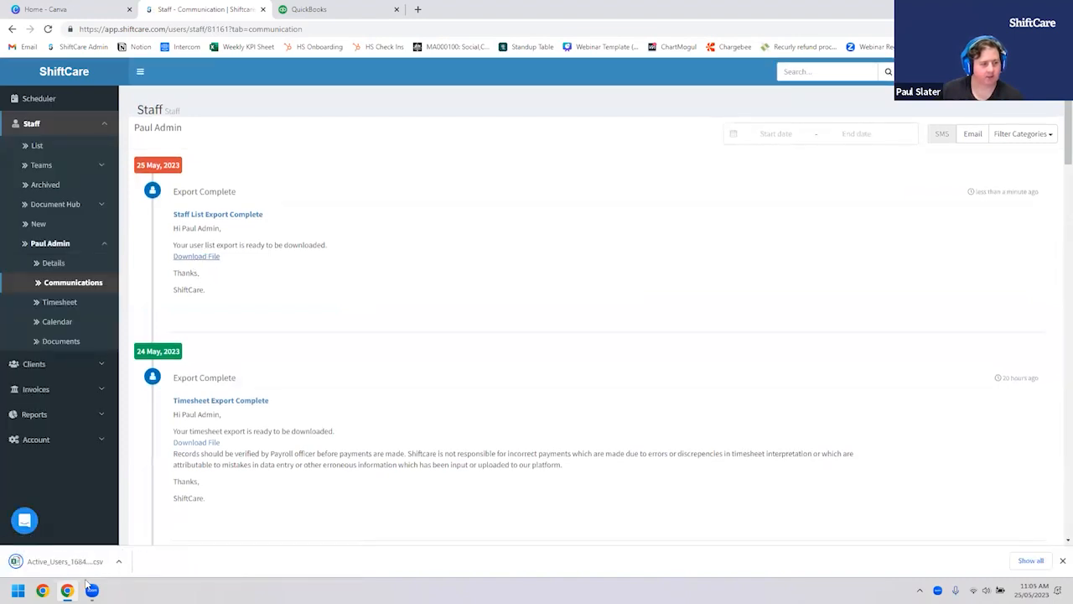
pyautogui.click(57, 568)
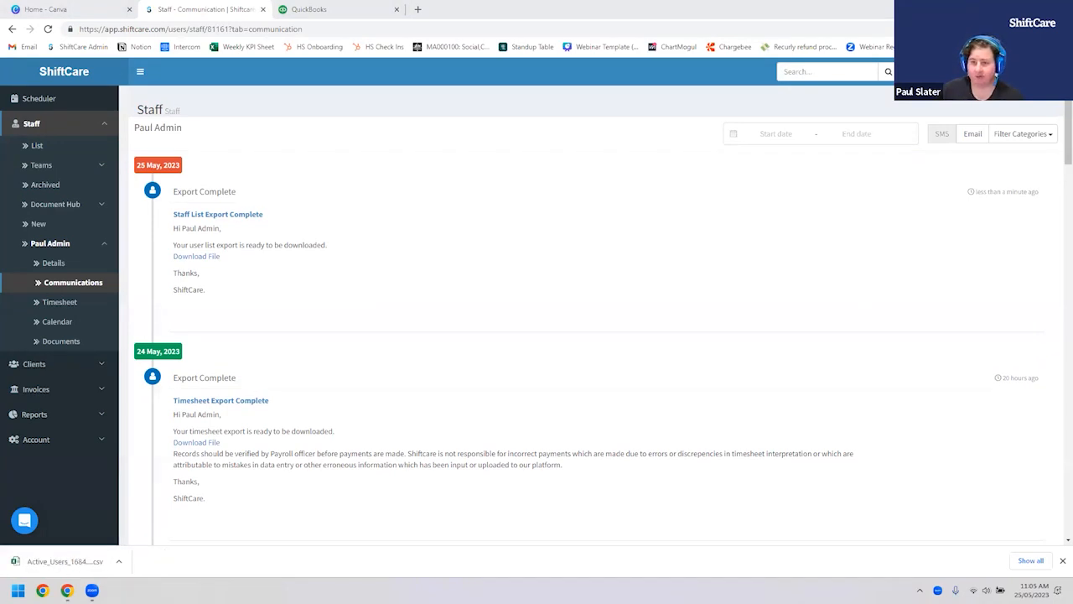
# Step: Examine the staff IDs in the user_id column, cells A2 to A5, of the exported list
pyautogui.moveTo(262, 241); pyautogui.dragTo(262, 281)
pyautogui.moveTo(255, 243); pyautogui.dragTo(261, 277)
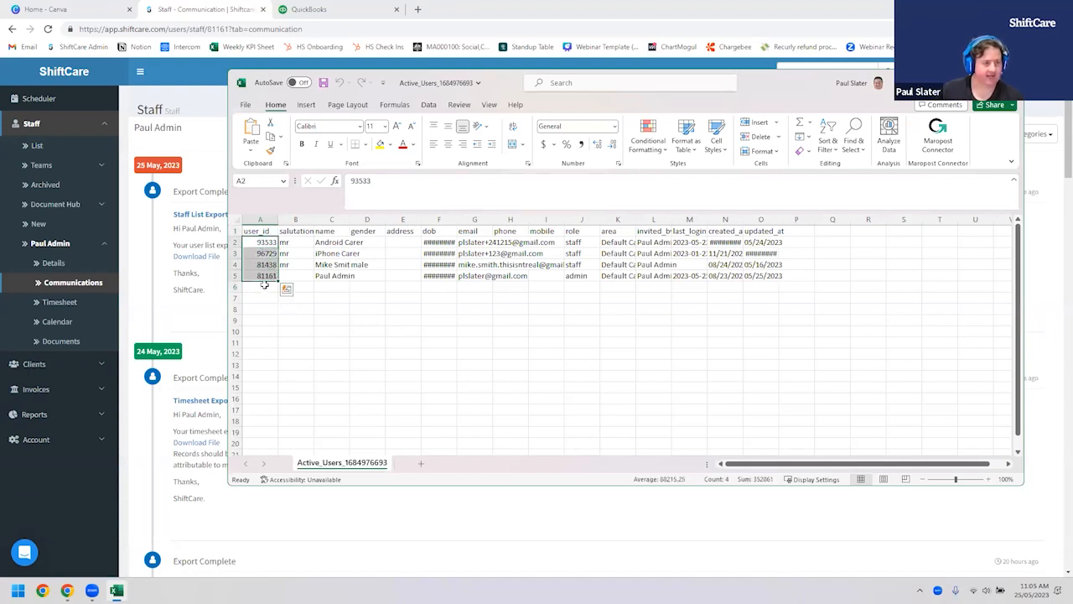
pyautogui.click(257, 275)
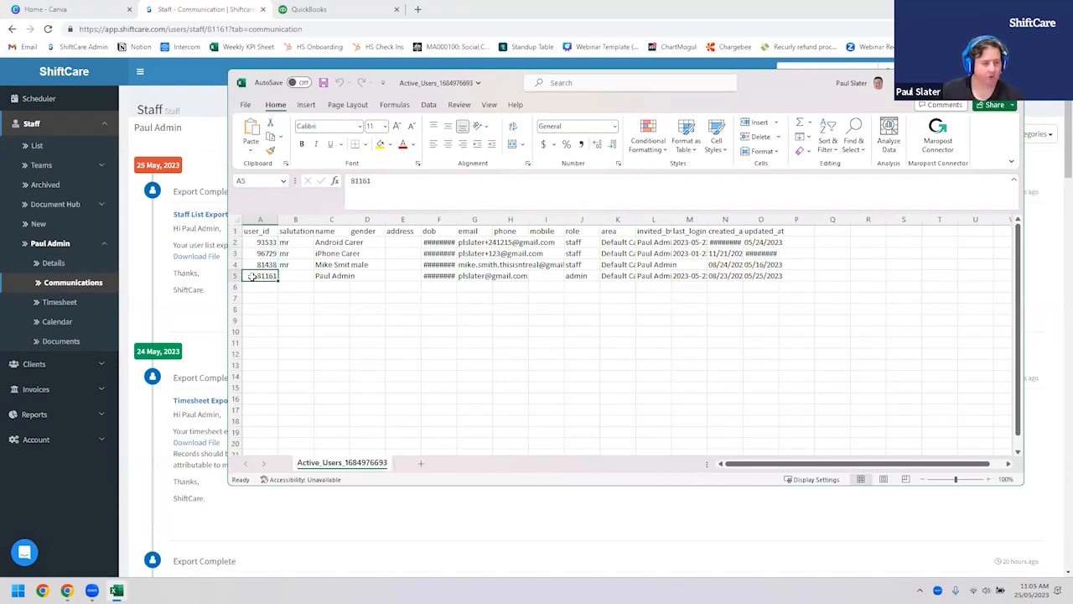
pyautogui.click(255, 242)
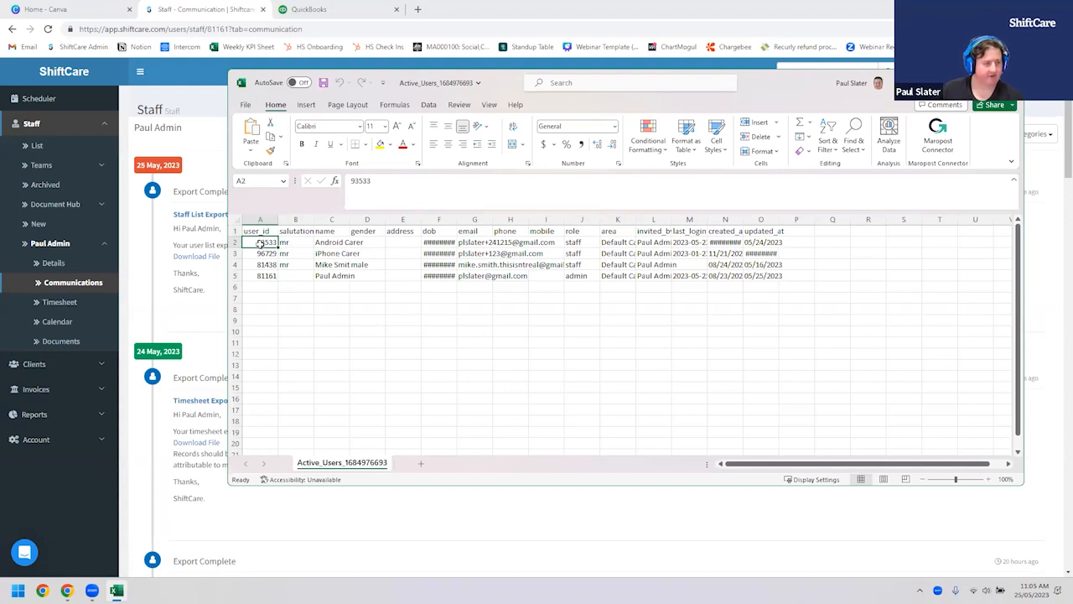
# Step: Switch to QuickBooks, close the payroll settings, and reload the Employees page
pyautogui.click(312, 10)
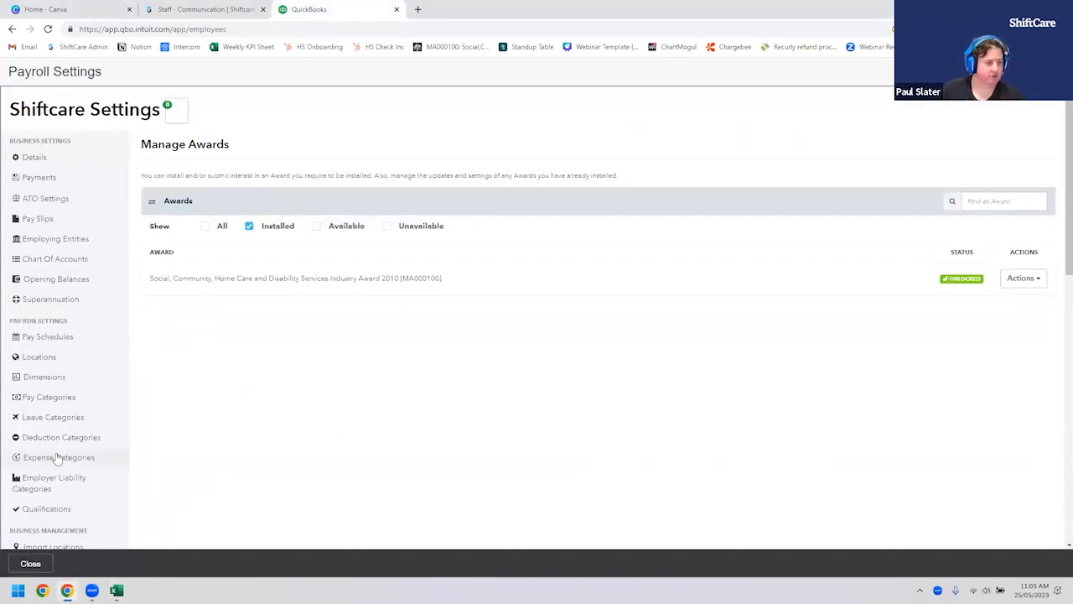
pyautogui.click(1052, 72)
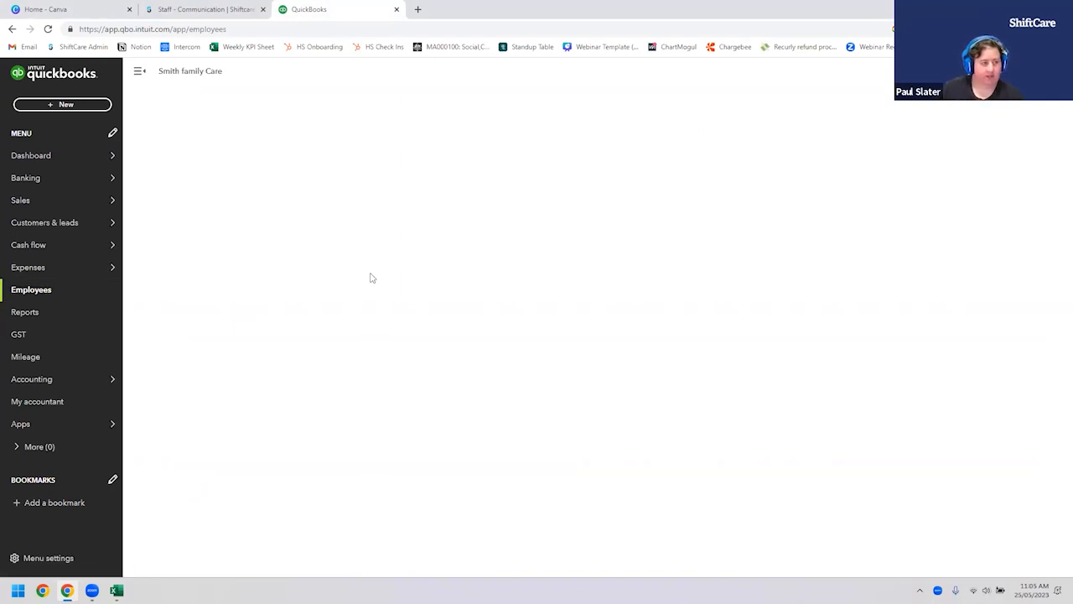
pyautogui.click(42, 291)
pyautogui.click(48, 29)
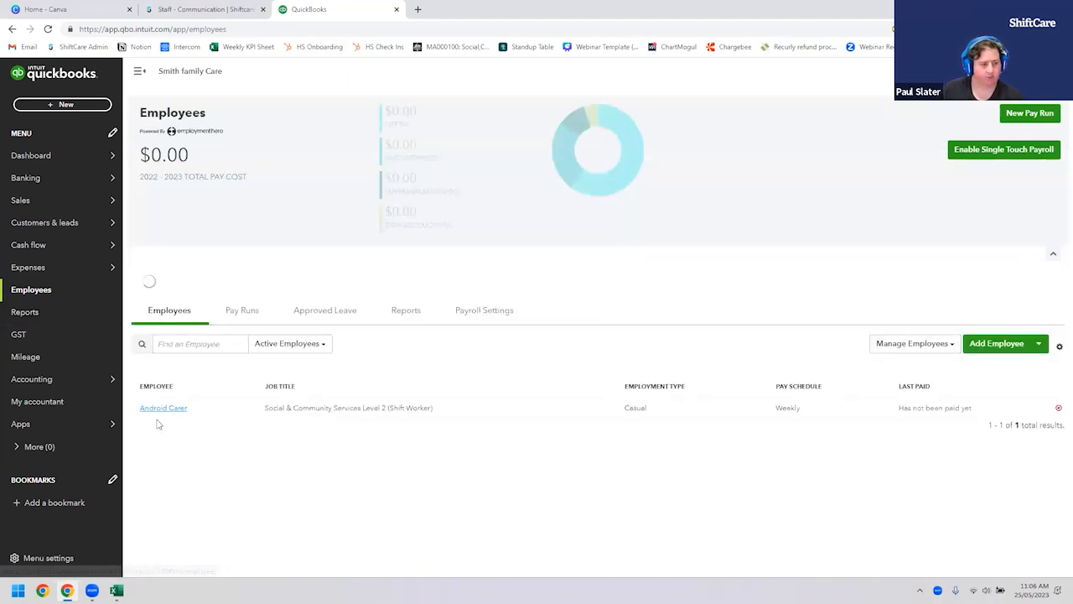
# Step: Open the listed employee's record, check the External Id used to link it to ShiftCare, and close the record
pyautogui.click(154, 376)
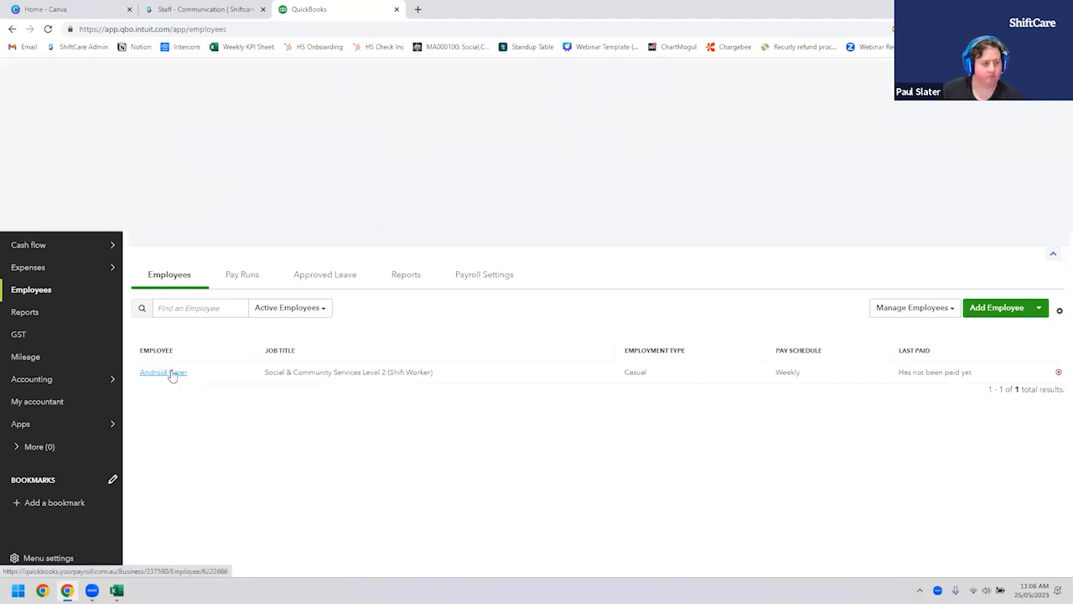
pyautogui.scroll(-5, 260, 367)
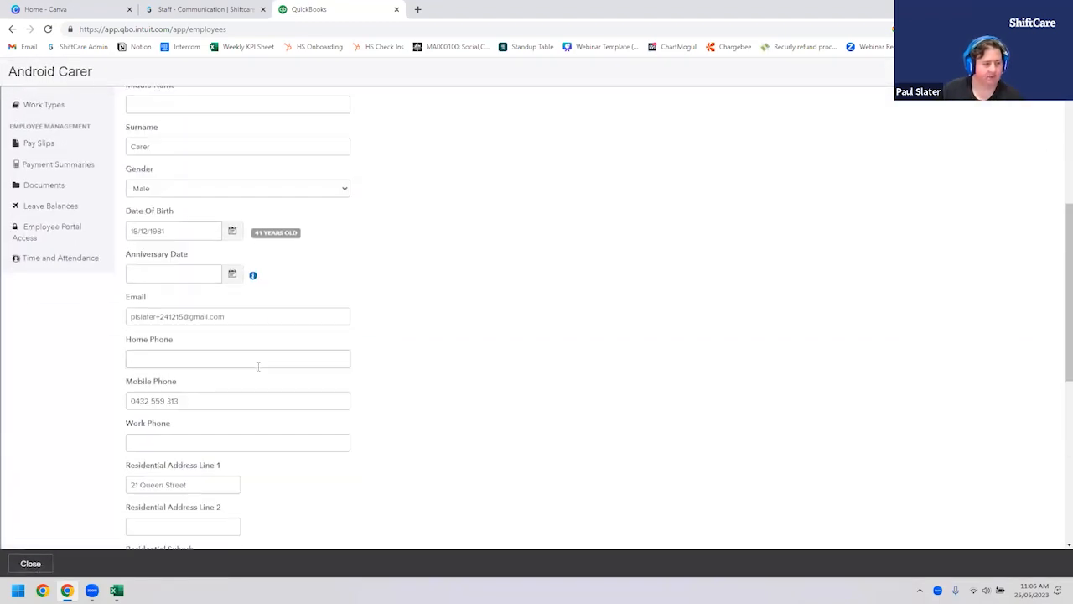
pyautogui.scroll(-4, 258, 366)
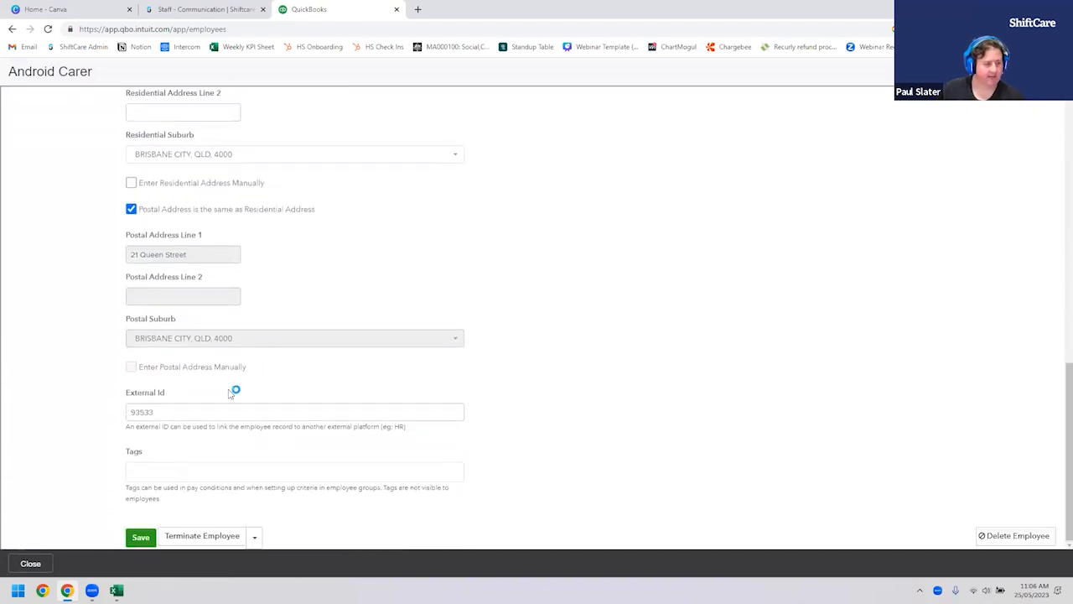
pyautogui.moveTo(123, 393)
pyautogui.mouseDown()
pyautogui.moveTo(163, 393)
pyautogui.moveTo(154, 411)
pyautogui.moveTo(127, 409)
pyautogui.mouseUp()
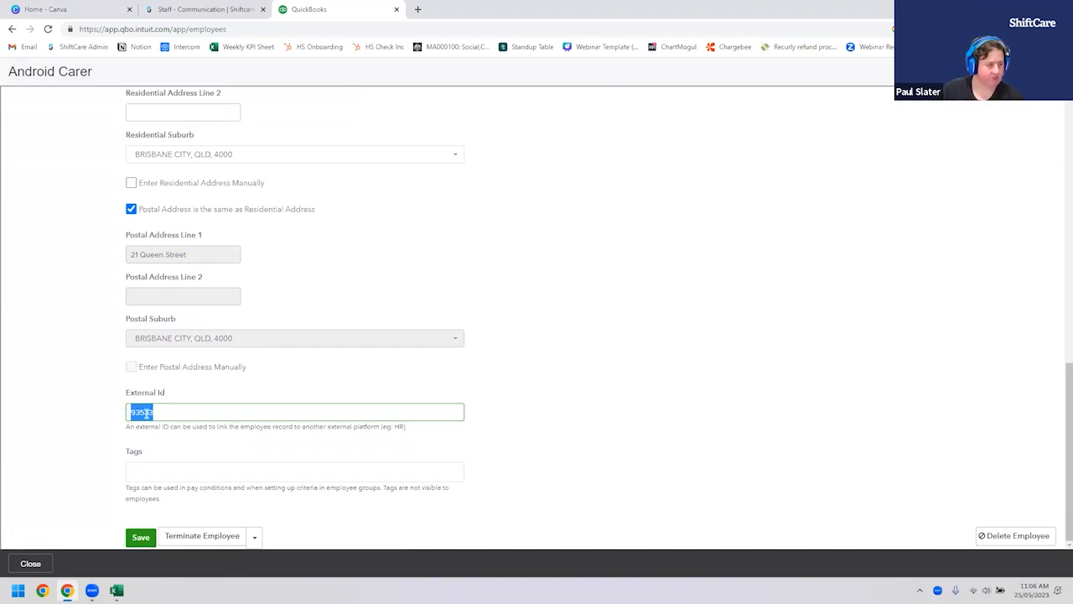
pyautogui.click(171, 411)
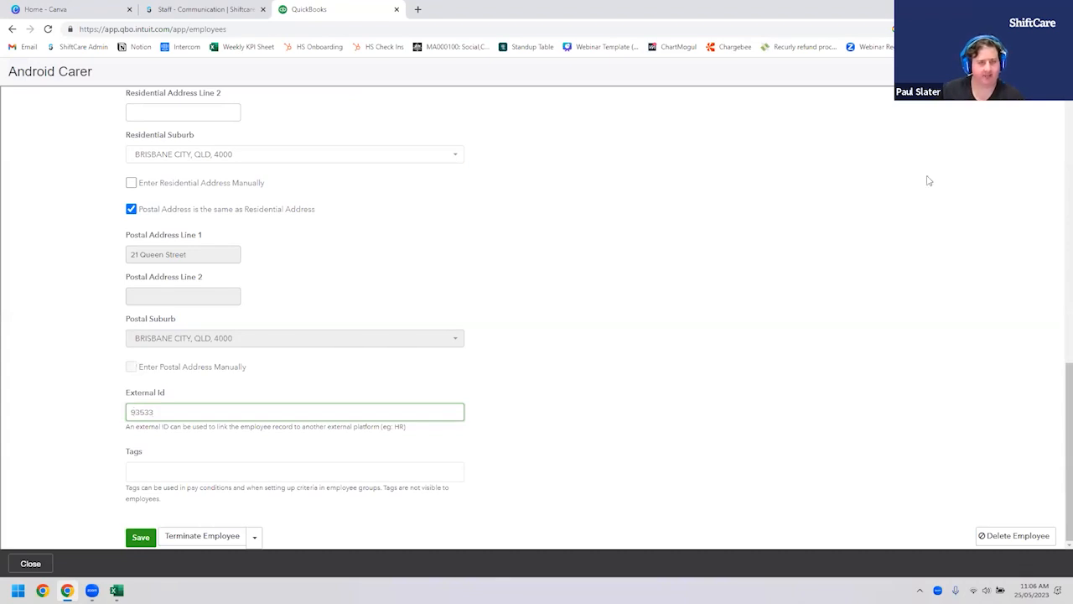
pyautogui.press('Return')
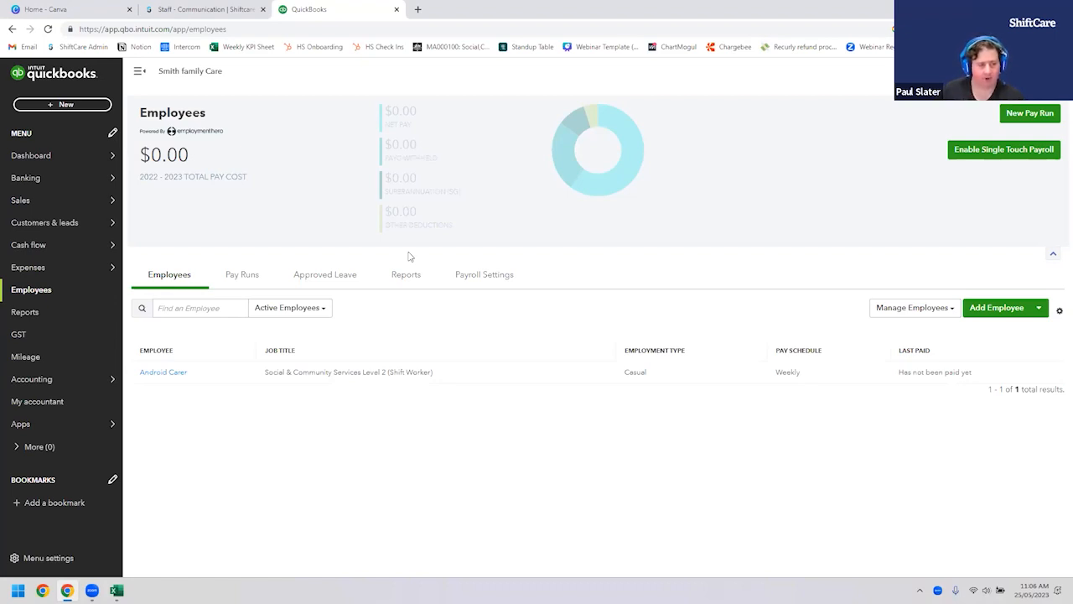
# Step: Open Locations in the payroll settings and view the form for adding a new location, closing it without saving
pyautogui.click(486, 279)
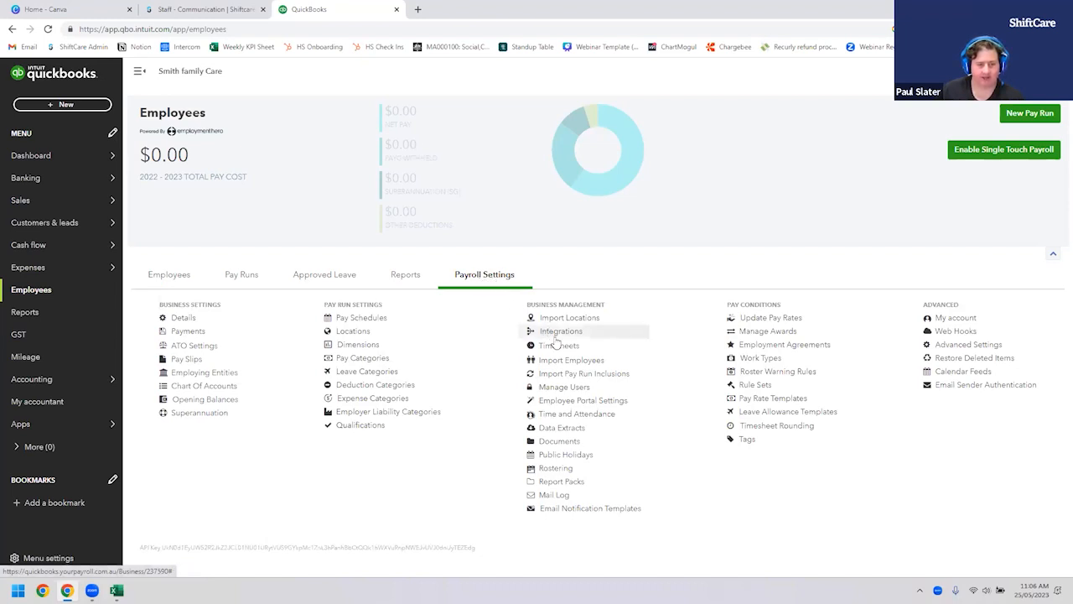
pyautogui.click(351, 332)
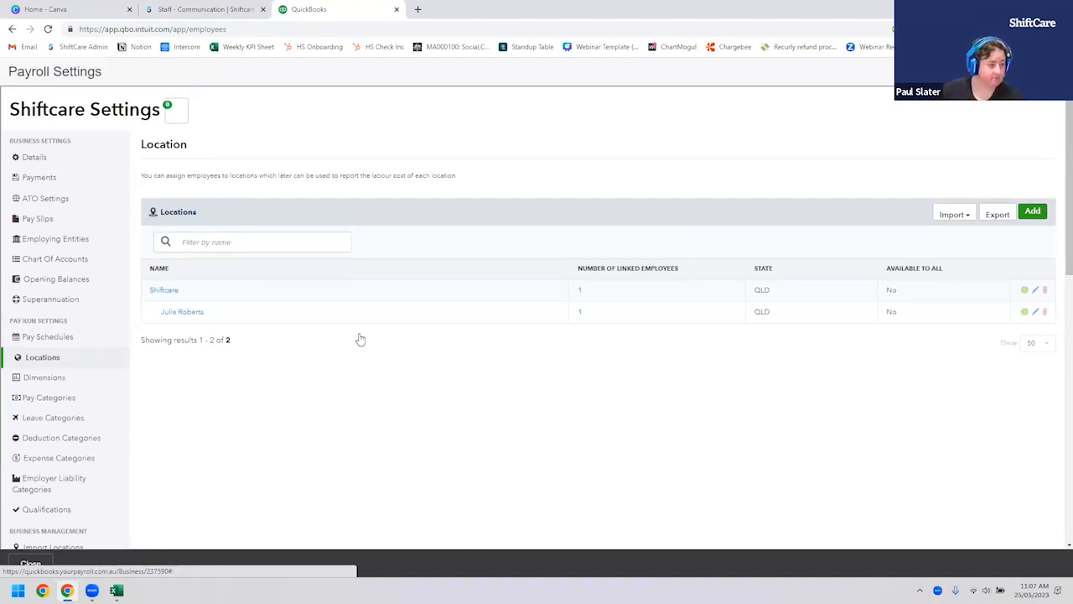
pyautogui.click(182, 314)
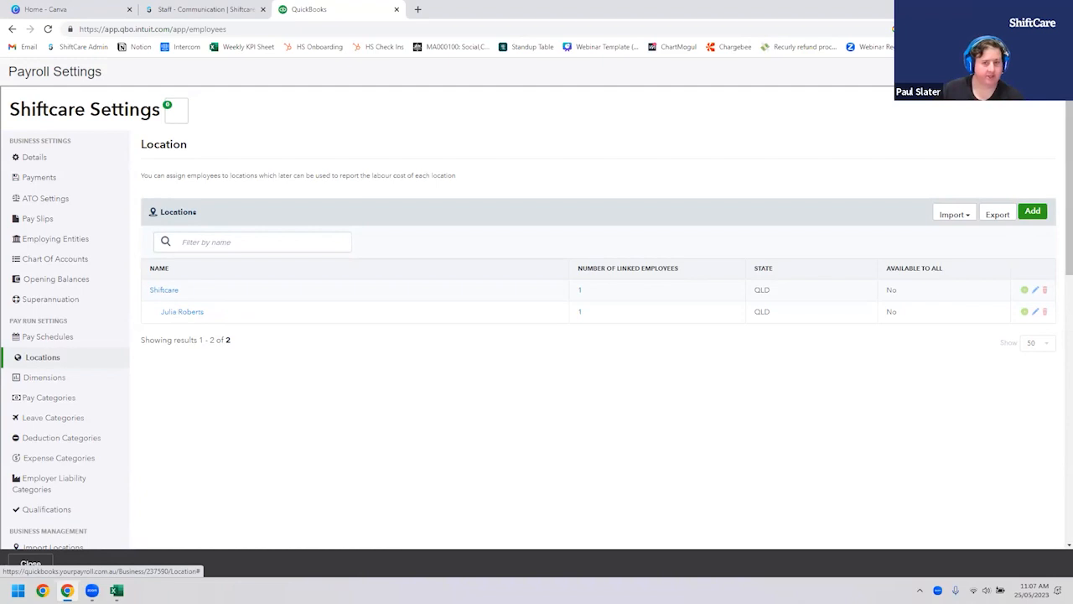
pyautogui.click(1031, 211)
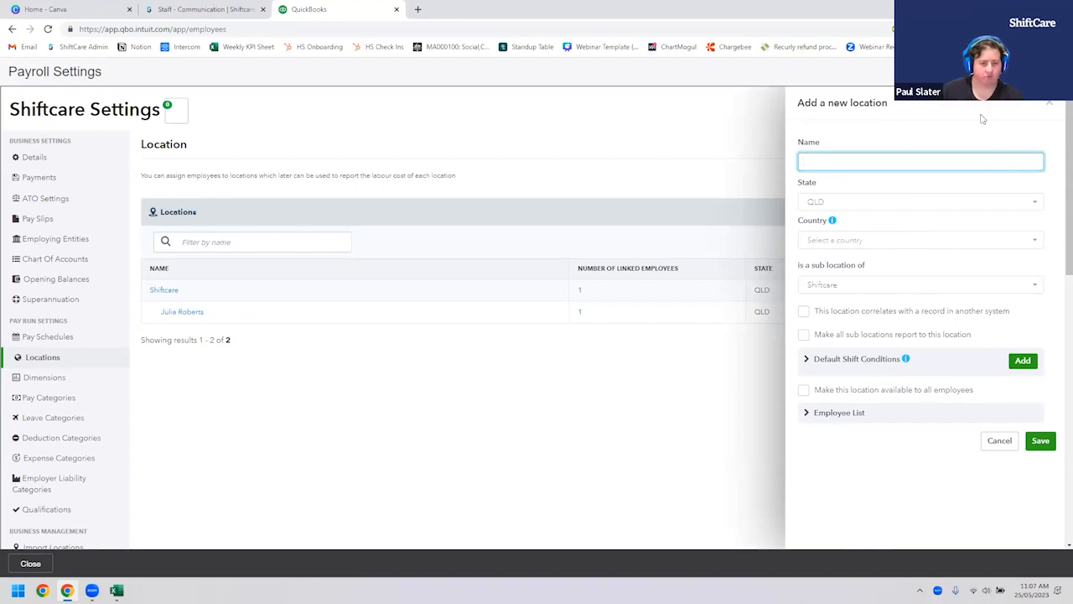
pyautogui.click(1046, 108)
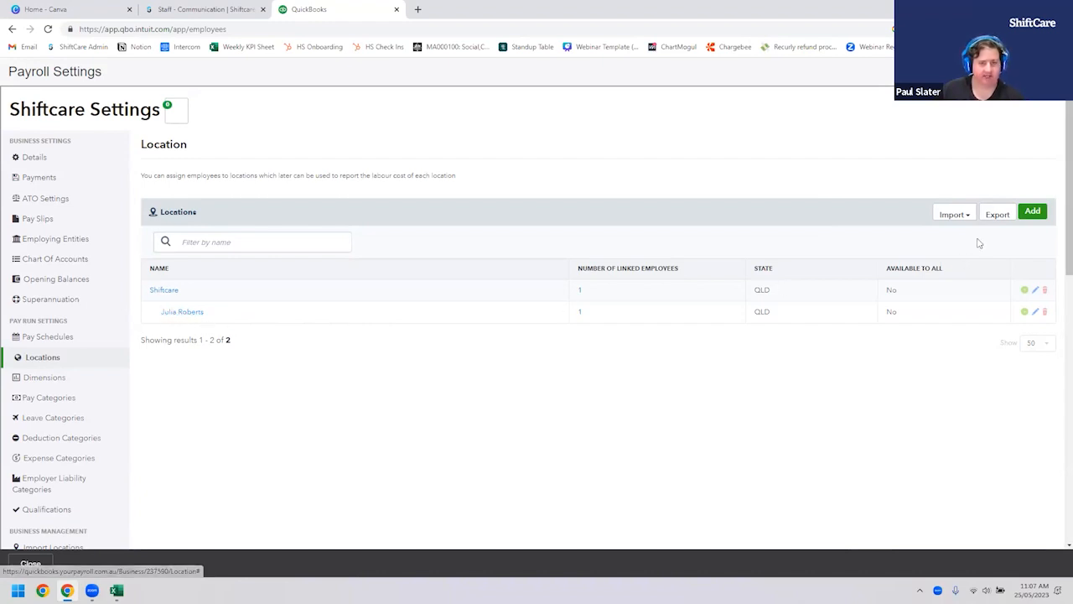
# Step: Export the locations as an Excel spreadsheet (XLSX), open the file, and locate the client location's ID in cell A2
pyautogui.click(997, 216)
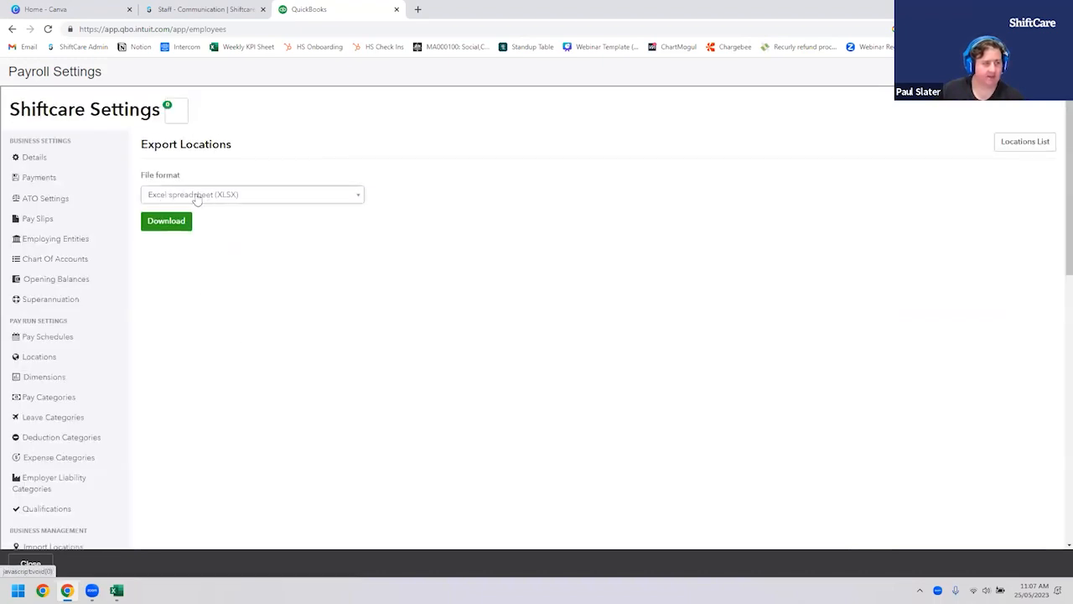
pyautogui.click(176, 226)
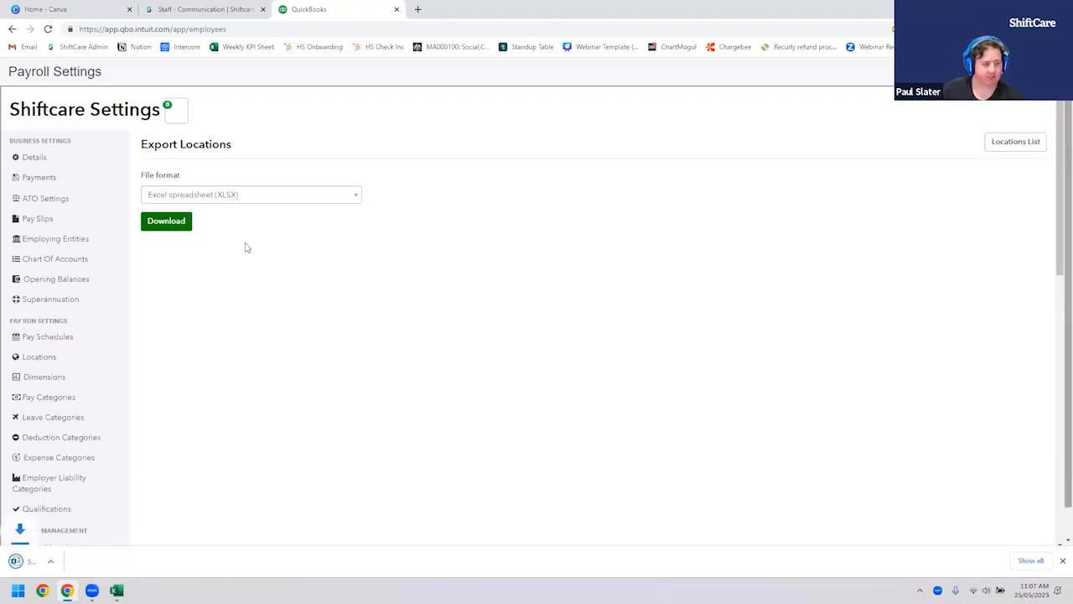
pyautogui.click(69, 559)
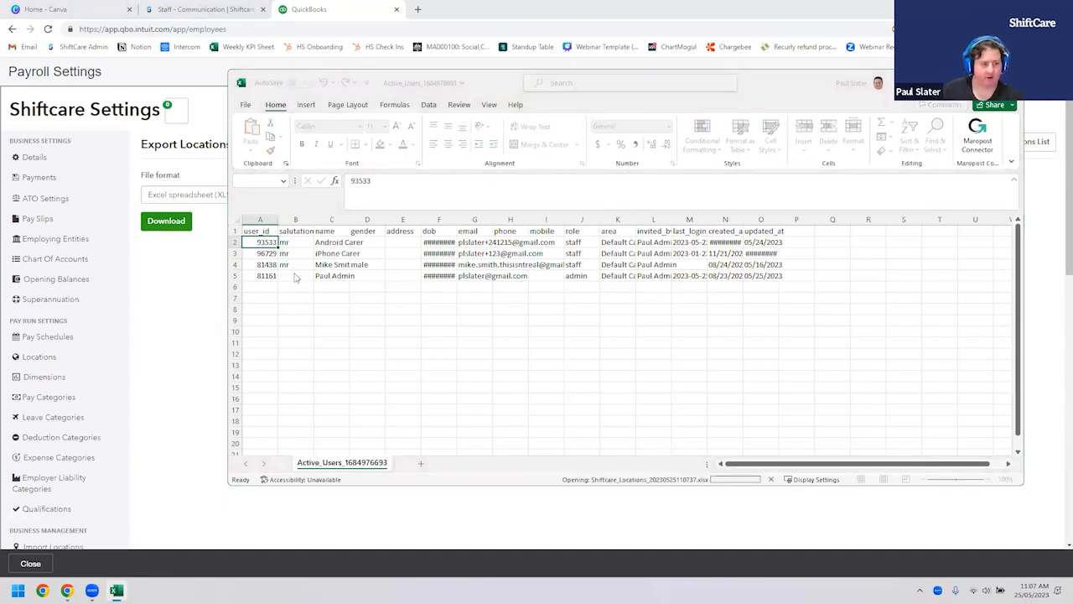
pyautogui.click(304, 217)
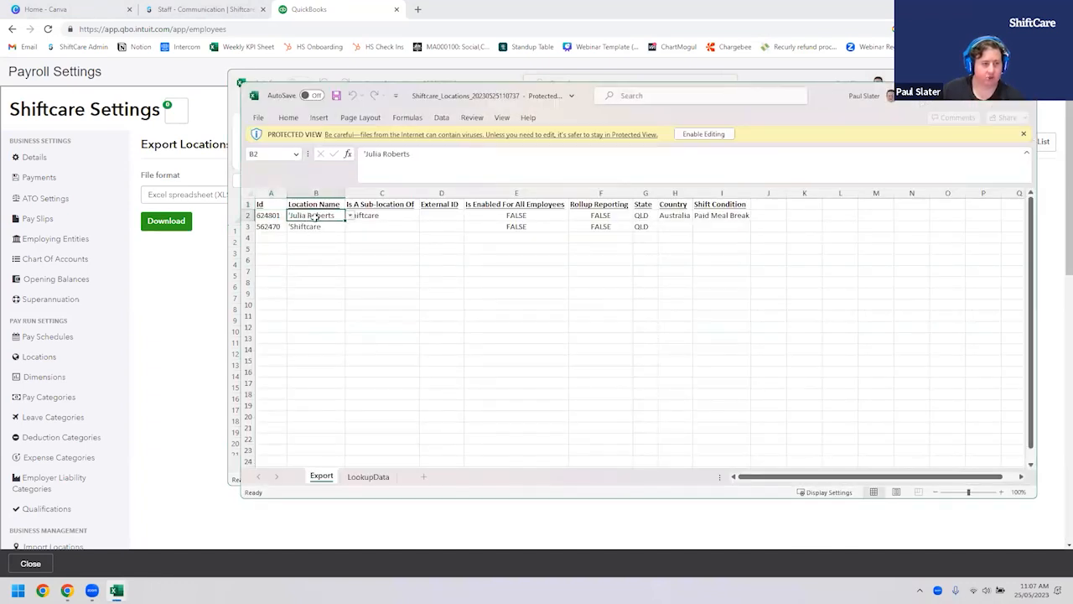
pyautogui.click(268, 217)
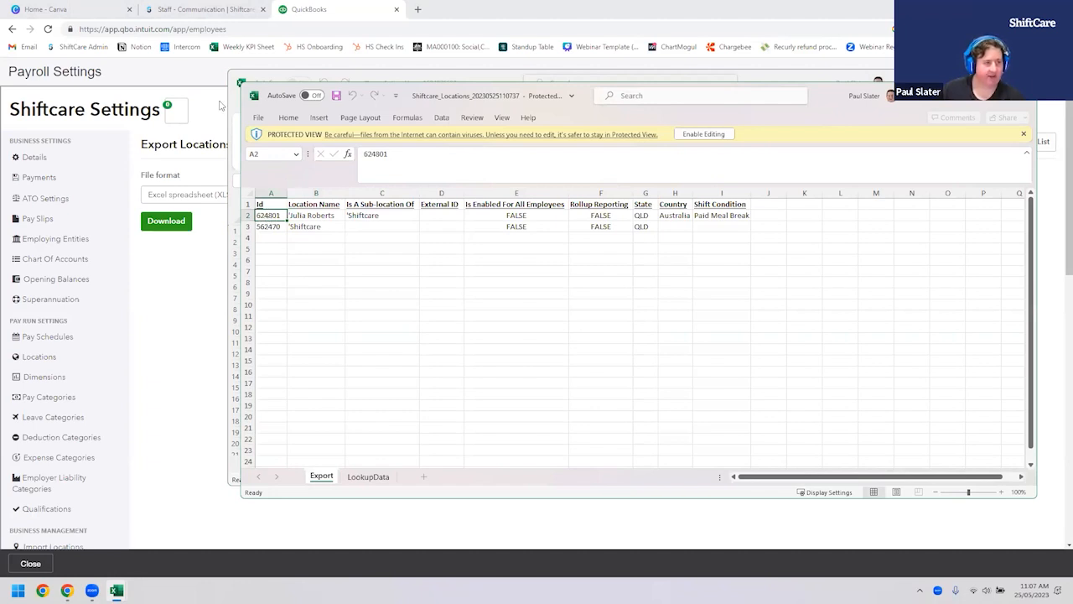
# Step: Switch to ShiftCare, open the matching client's details from the client list, and highlight the Custom Field value holding the location ID
pyautogui.click(195, 12)
pyautogui.click(195, 12)
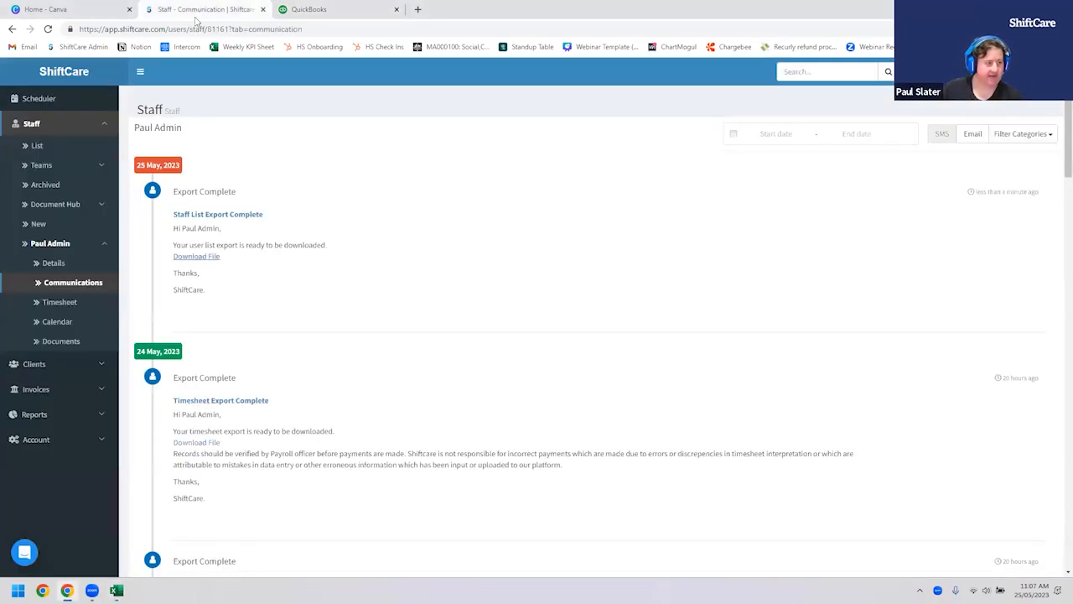
pyautogui.click(34, 128)
pyautogui.click(37, 151)
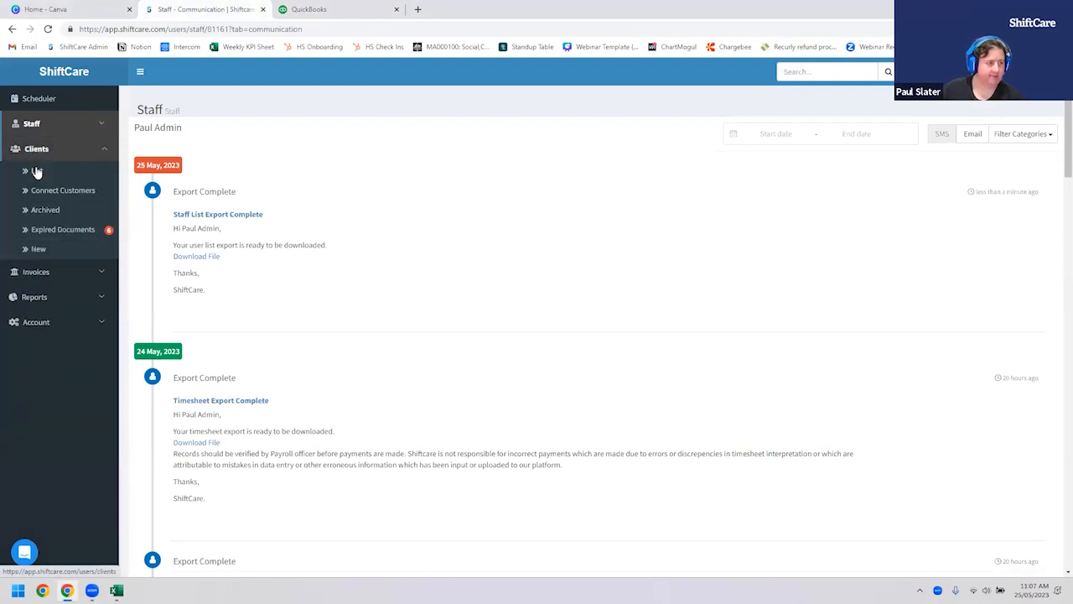
pyautogui.click(38, 171)
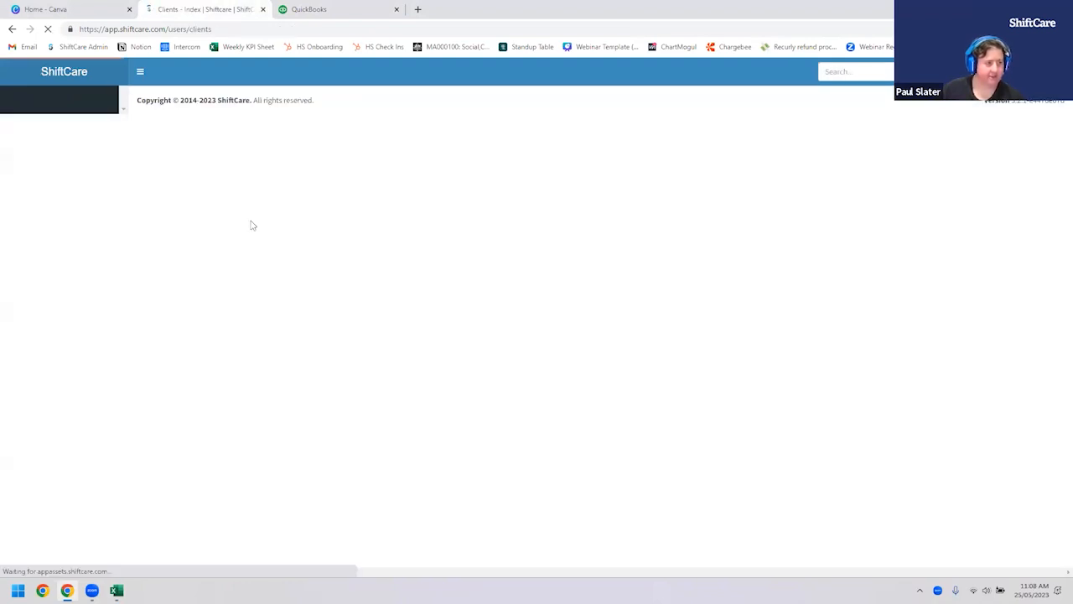
pyautogui.click(155, 207)
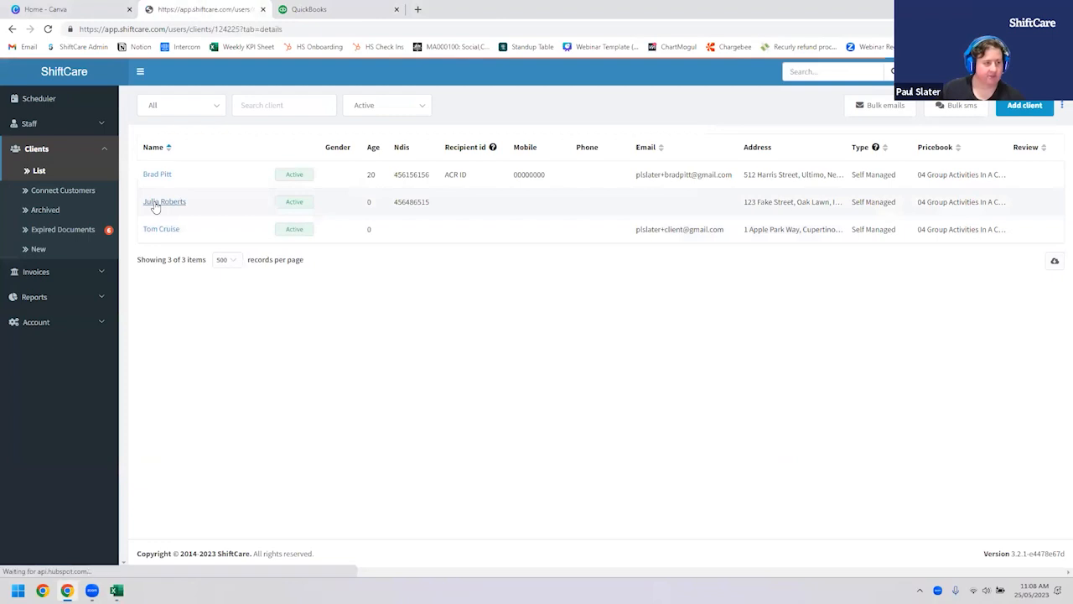
pyautogui.moveTo(771, 383); pyautogui.dragTo(874, 393)
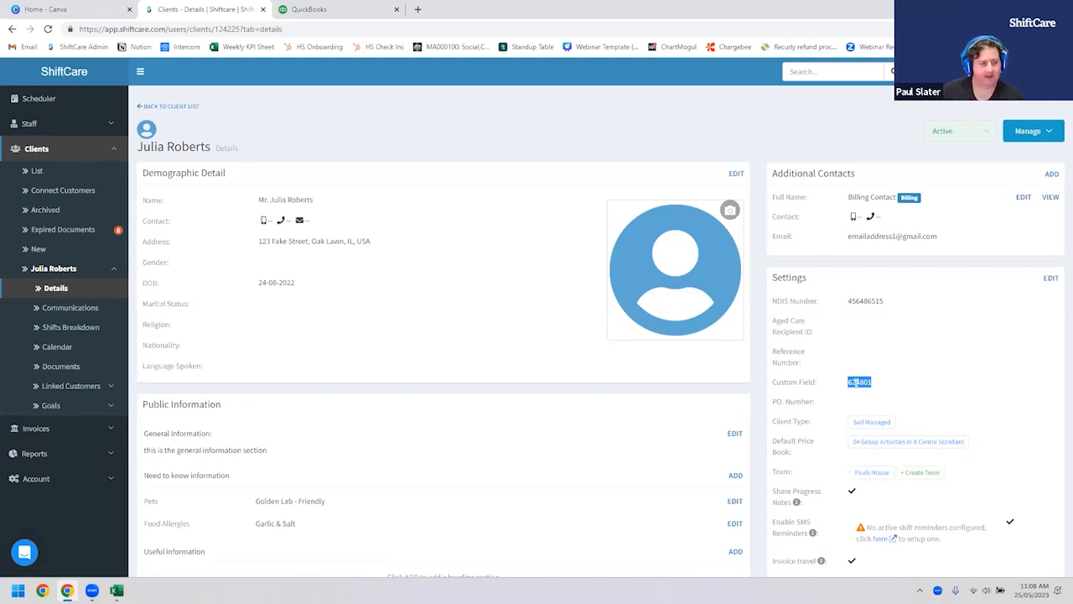
# Step: Close the QuickBooks payroll settings, and view the details of the Sunday 4 June 9am - 5pm shift in ShiftCare's Scheduler, checking its shift type
pyautogui.click(342, 7)
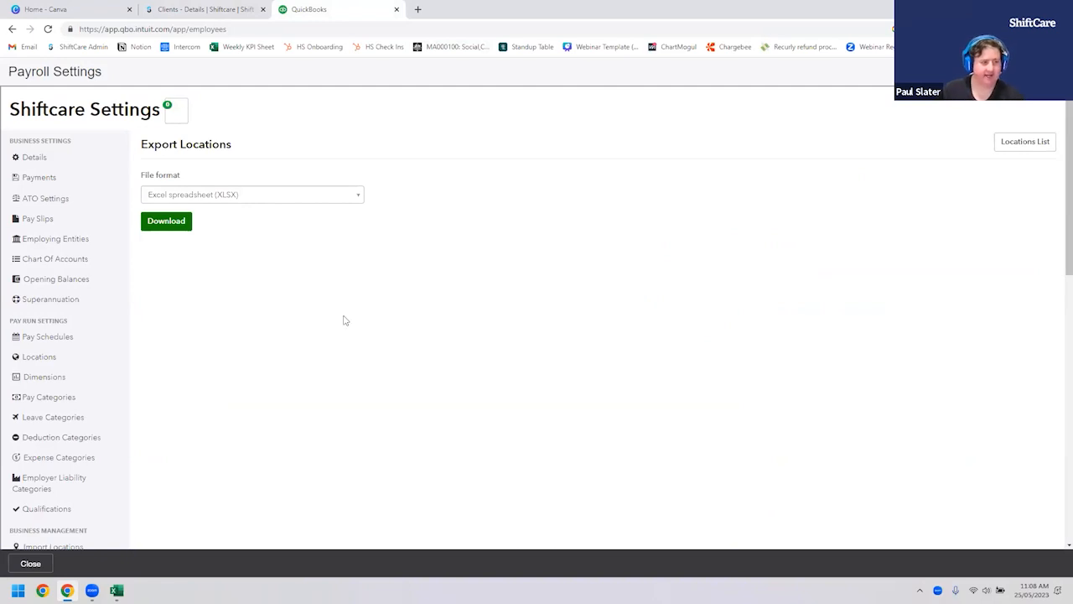
pyautogui.click(30, 563)
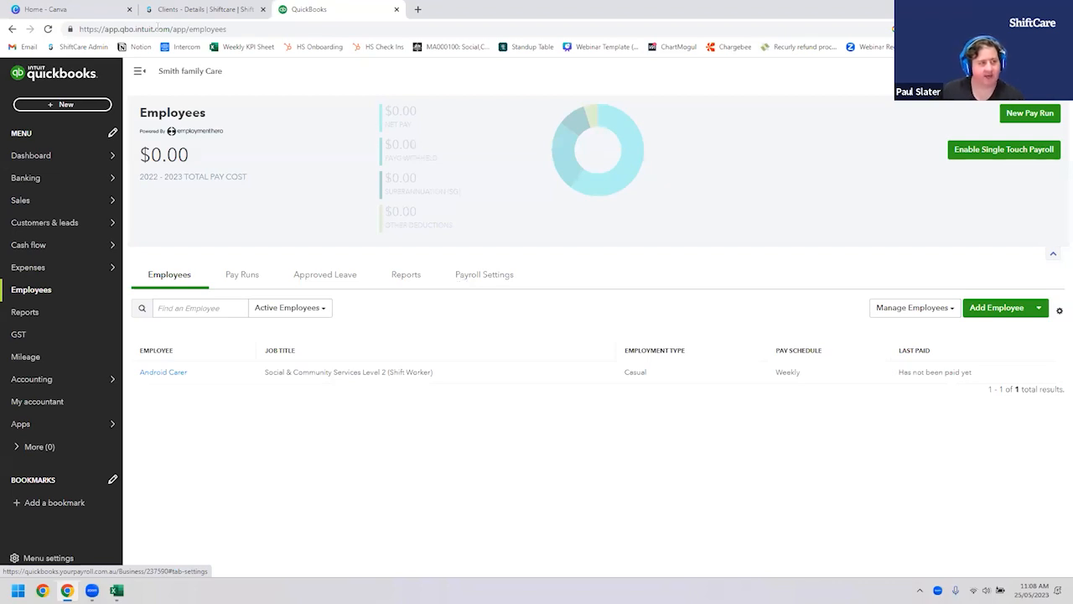
pyautogui.click(184, 12)
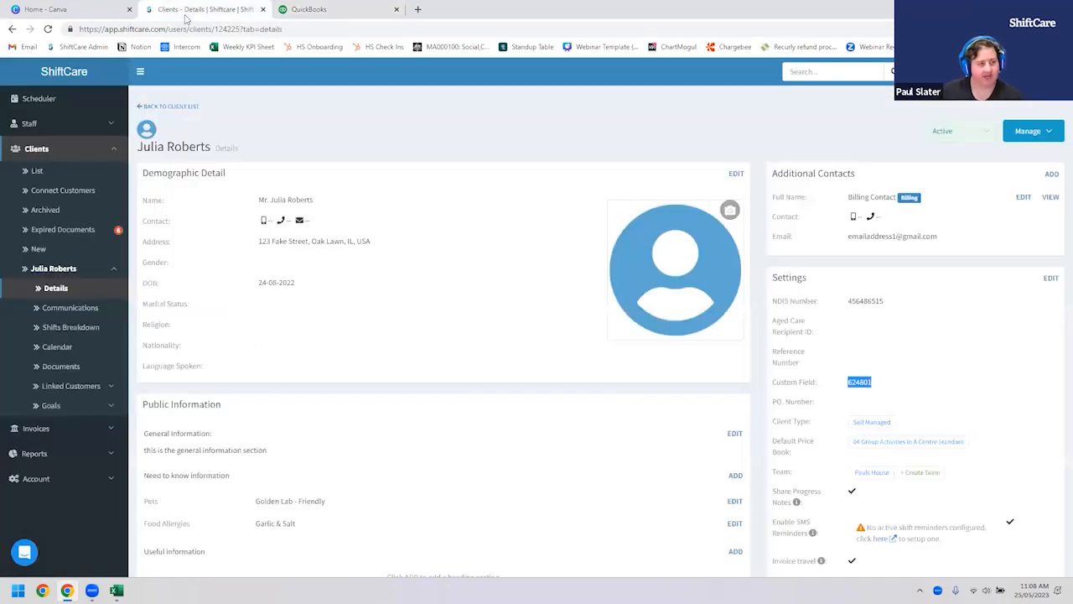
pyautogui.click(52, 99)
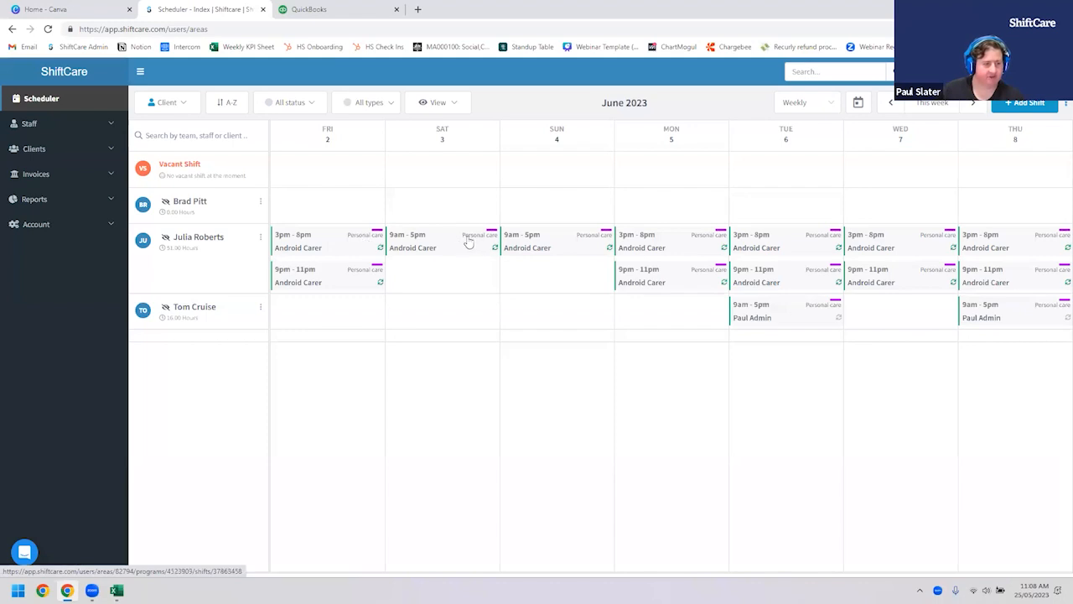
pyautogui.click(590, 241)
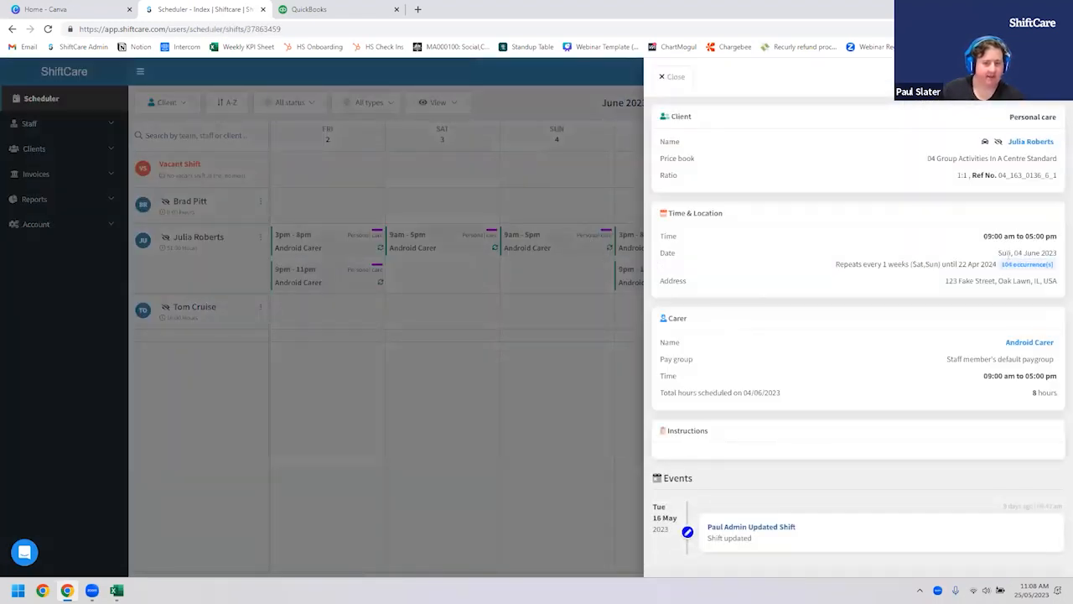
pyautogui.click(673, 78)
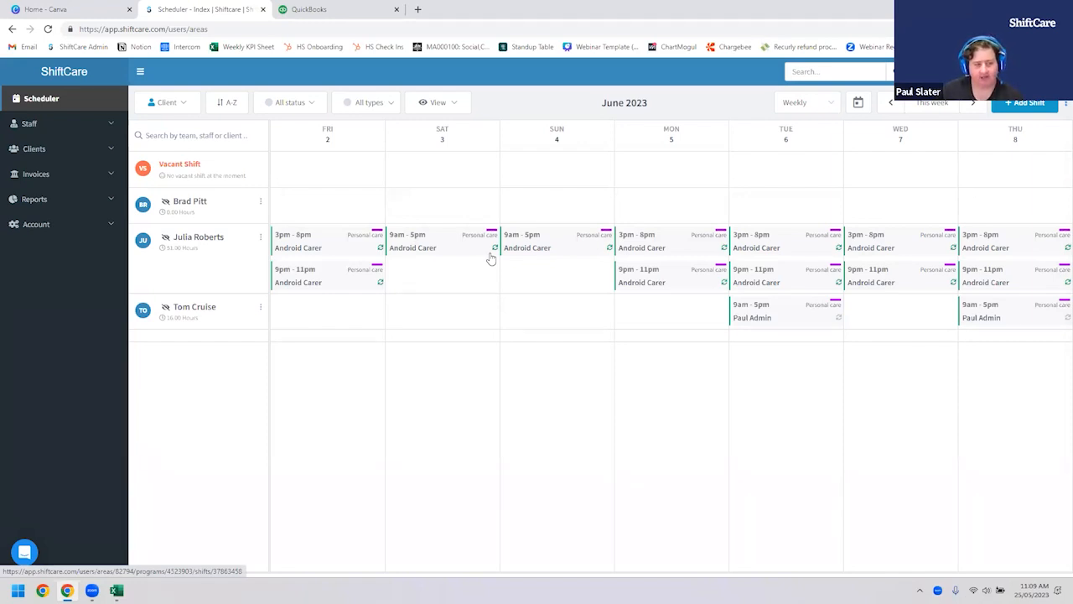
# Step: Switch to QuickBooks and show the payroll Work Types for the Social, Community, Home Care and Disability Services Industry Award 2010 [MA000100]
pyautogui.click(335, 12)
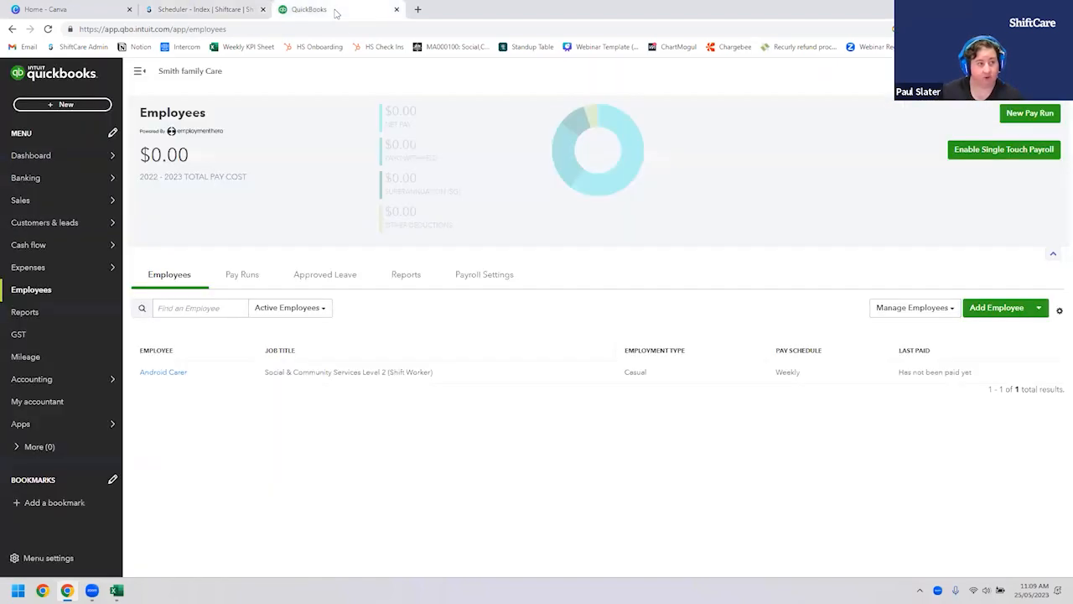
pyautogui.click(506, 277)
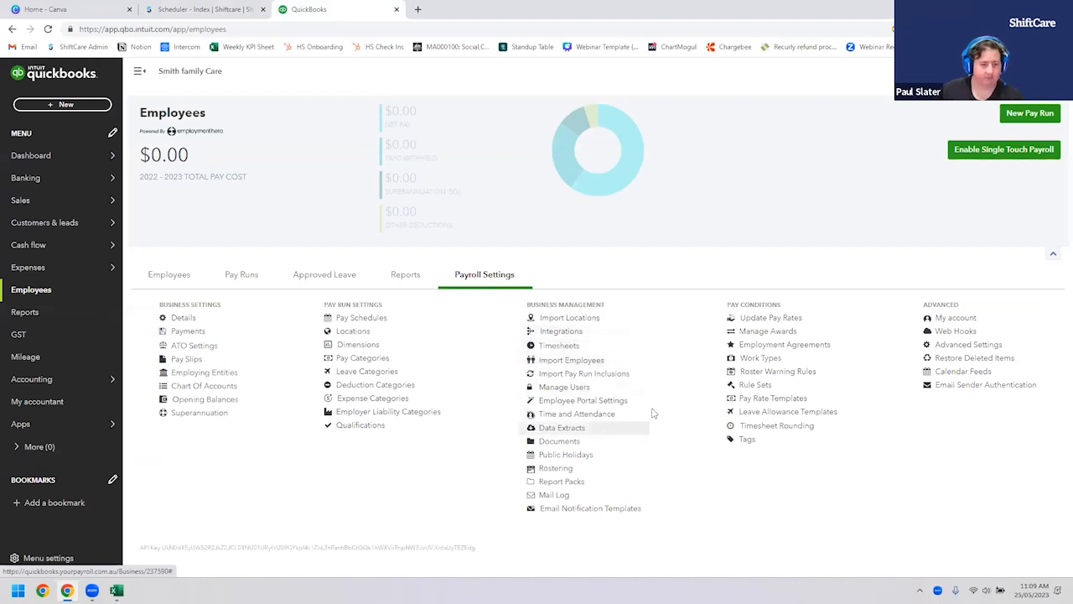
pyautogui.click(760, 358)
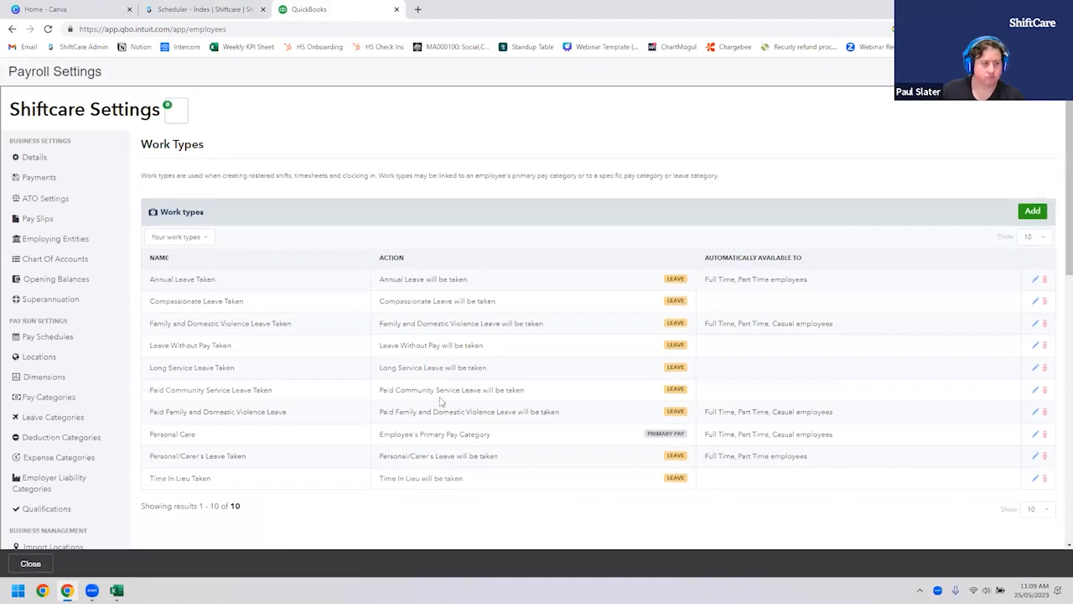
pyautogui.click(192, 240)
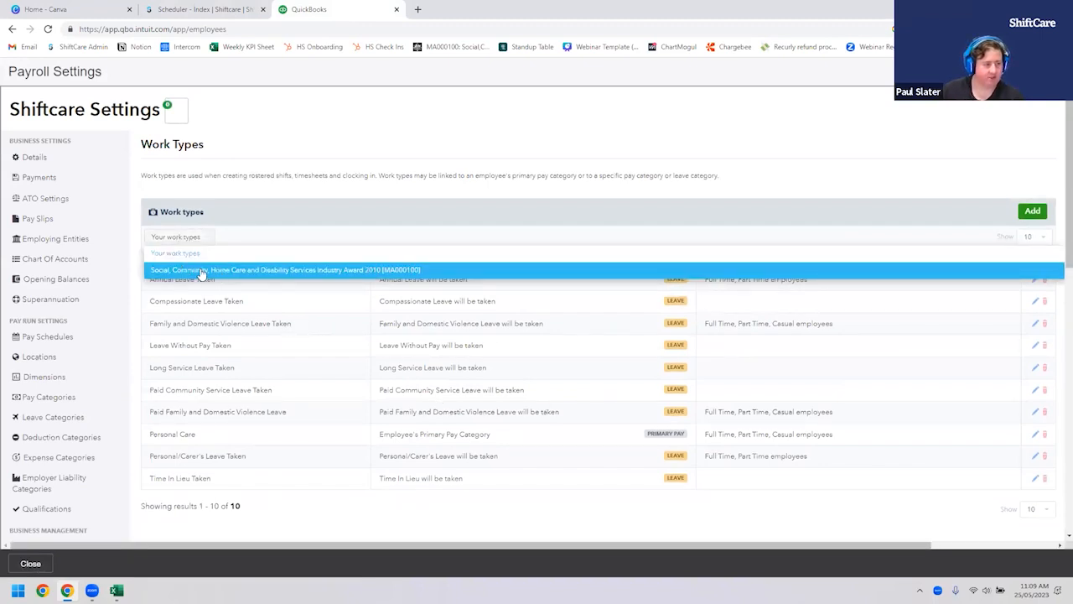
pyautogui.click(199, 269)
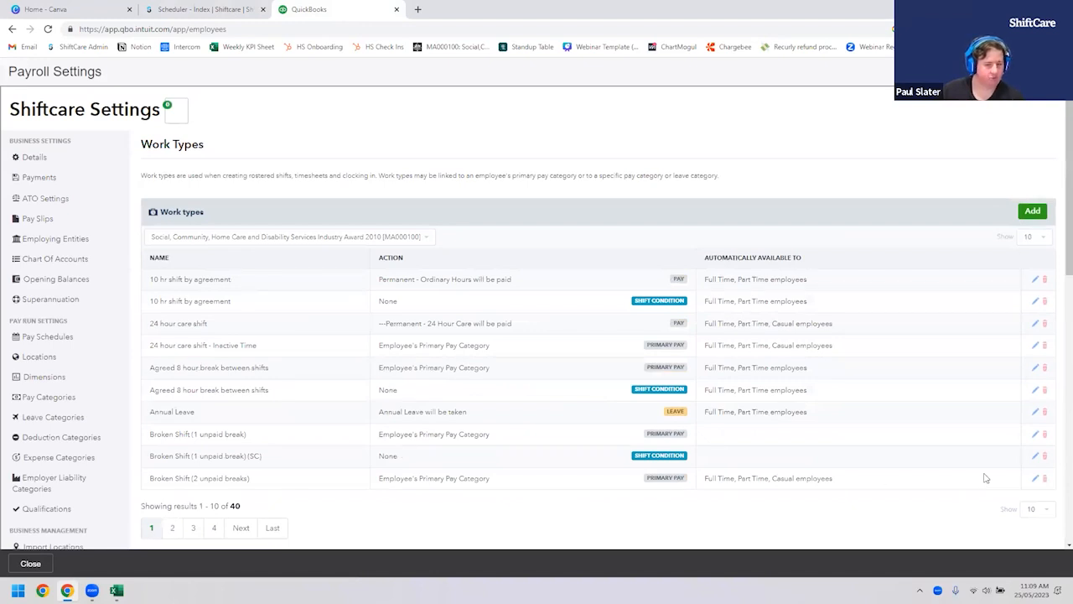
# Step: Show all of the award's work types and review the list, highlighting Kilometre Allowance and Sleepover
pyautogui.click(1039, 512)
pyautogui.click(1037, 499)
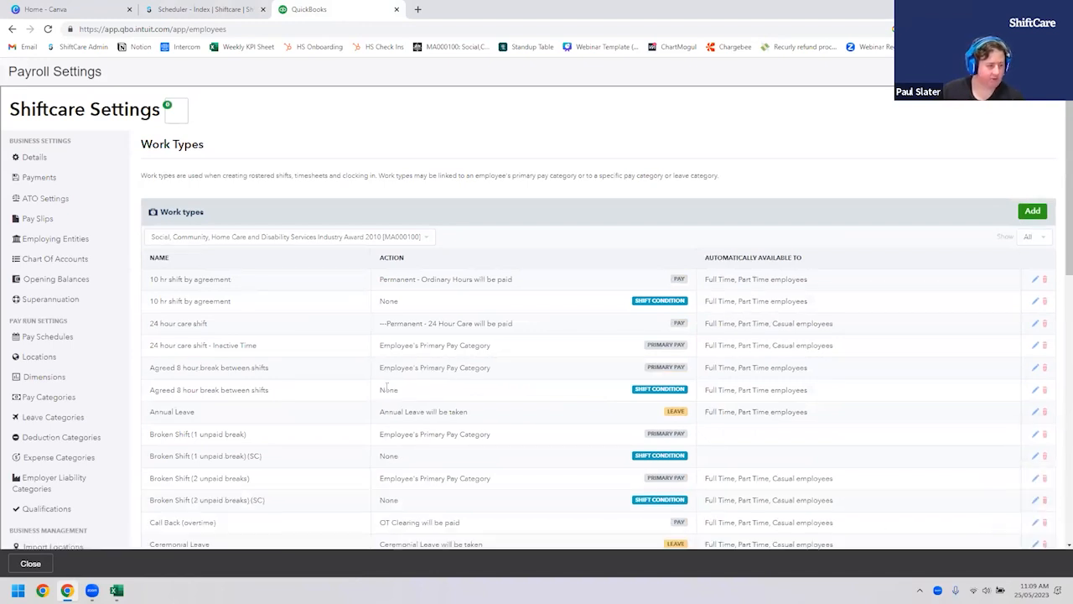
pyautogui.scroll(-4, 384, 389)
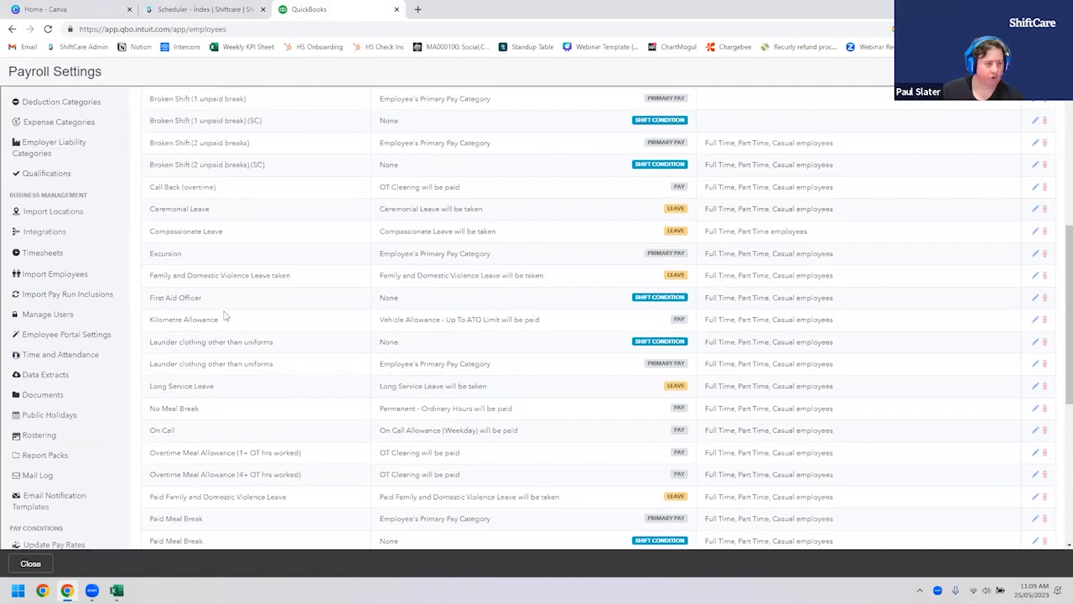
pyautogui.moveTo(232, 322); pyautogui.dragTo(151, 320)
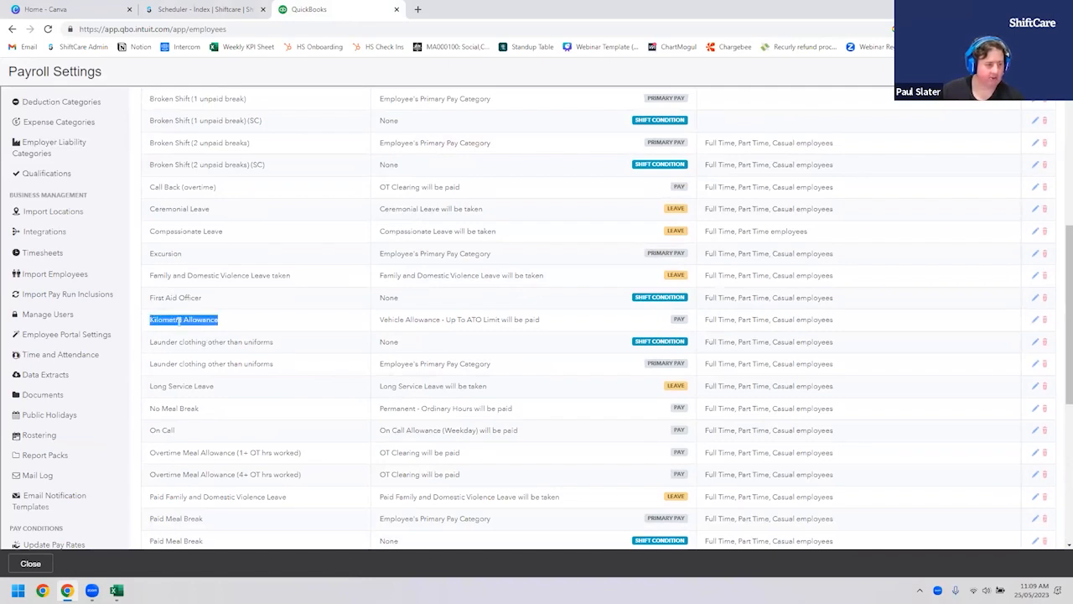
pyautogui.scroll(-4, 237, 328)
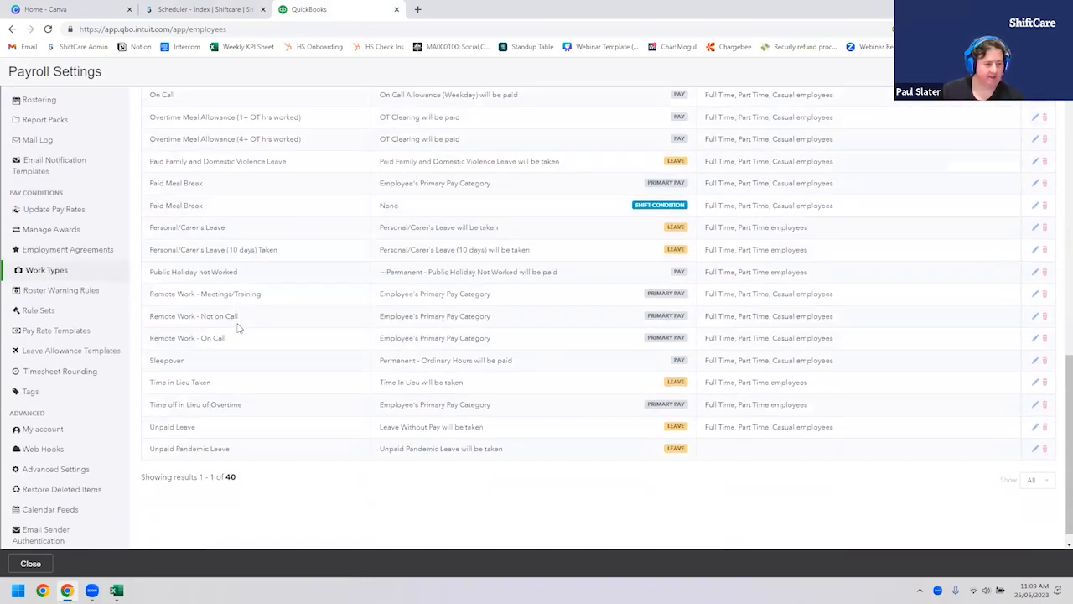
pyautogui.moveTo(189, 364); pyautogui.dragTo(153, 361)
pyautogui.scroll(1, 339, 360)
pyautogui.scroll(7, 339, 361)
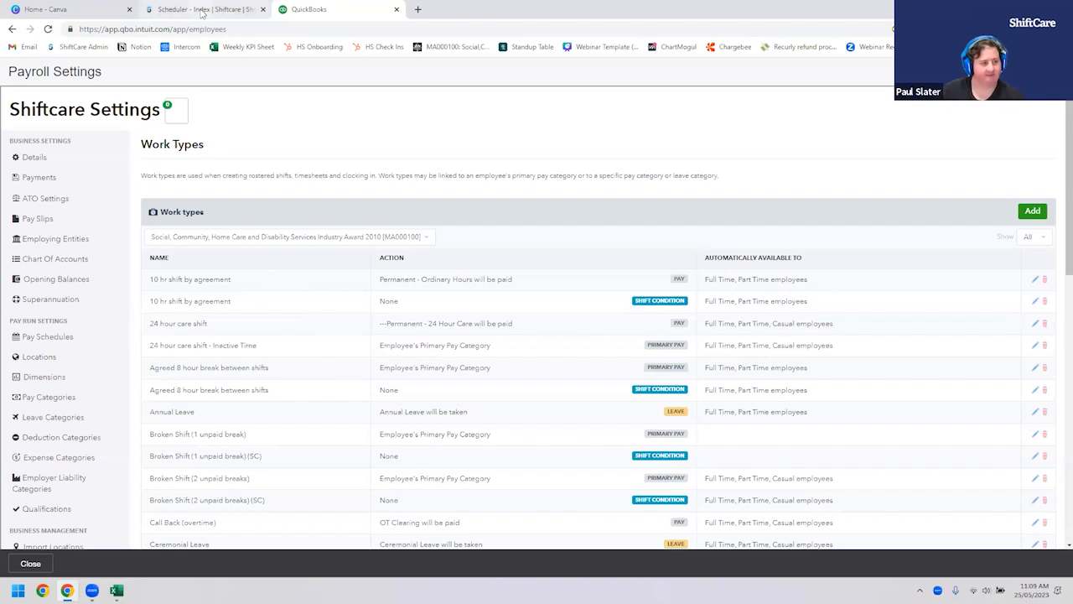
# Step: Switch to ShiftCare, open the account settings, and highlight Respite Care among the shift types
pyautogui.click(201, 10)
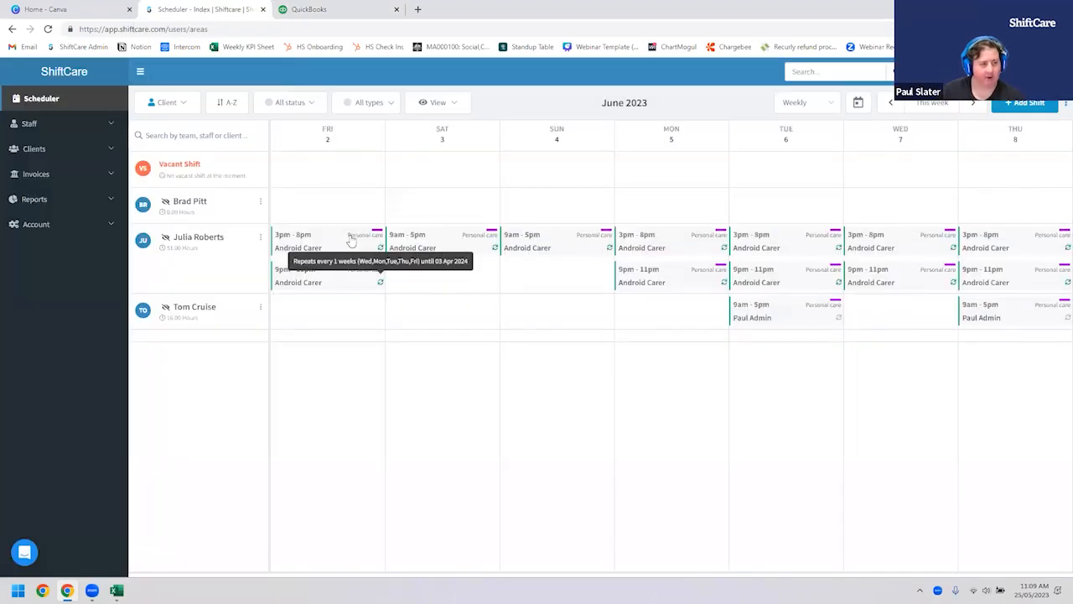
pyautogui.click(69, 226)
pyautogui.click(49, 247)
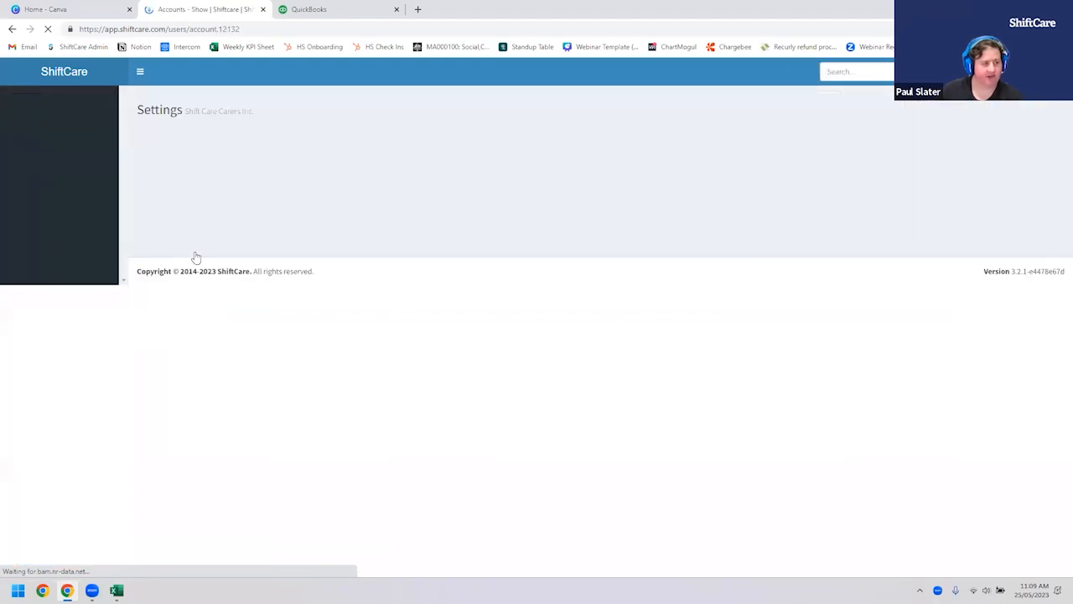
pyautogui.scroll(-2, 366, 366)
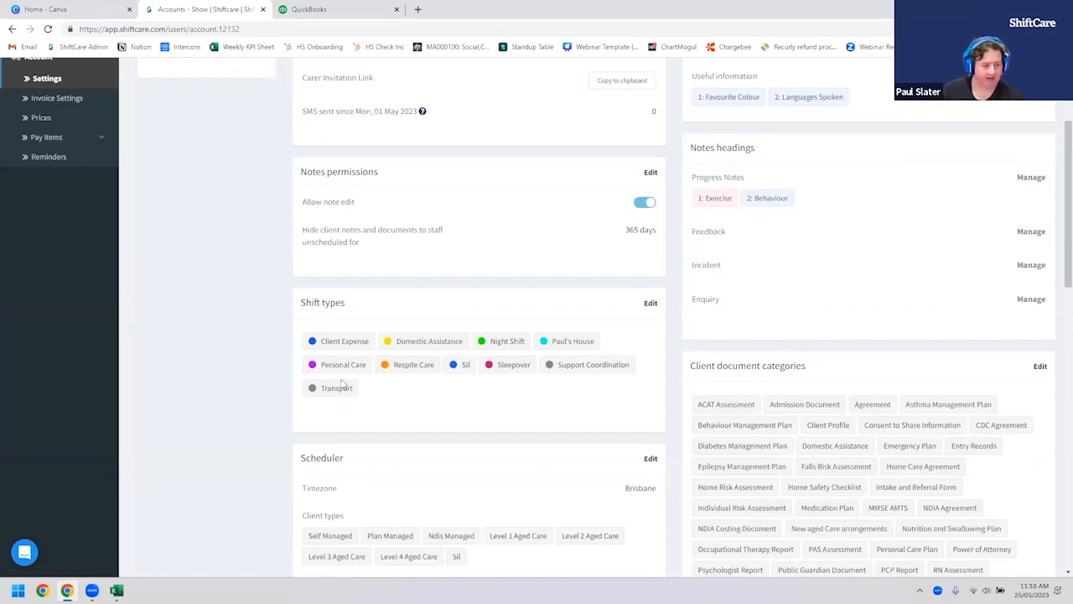
pyautogui.moveTo(394, 364); pyautogui.dragTo(442, 371)
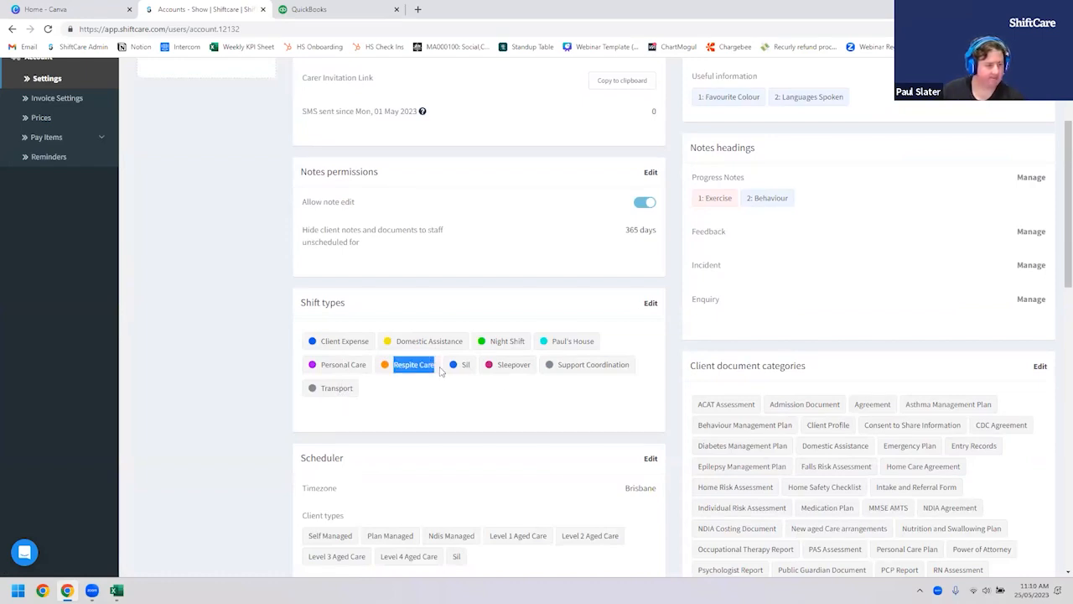
# Step: Switch to QuickBooks and start a new work type named Respite Care
pyautogui.click(301, 9)
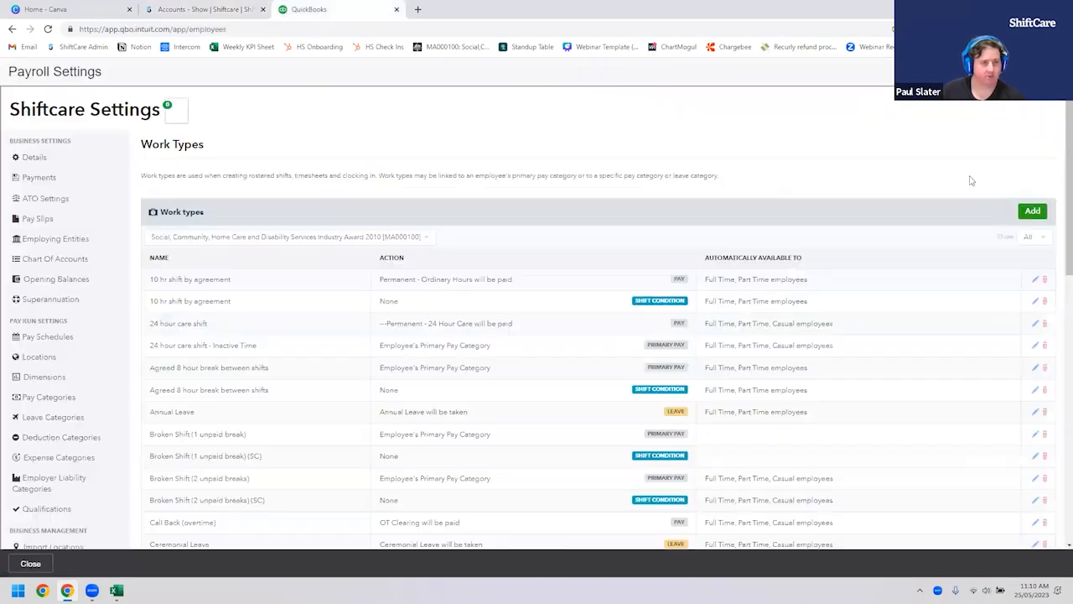
pyautogui.click(1032, 212)
pyautogui.click(826, 151)
pyautogui.write('Respite Care')
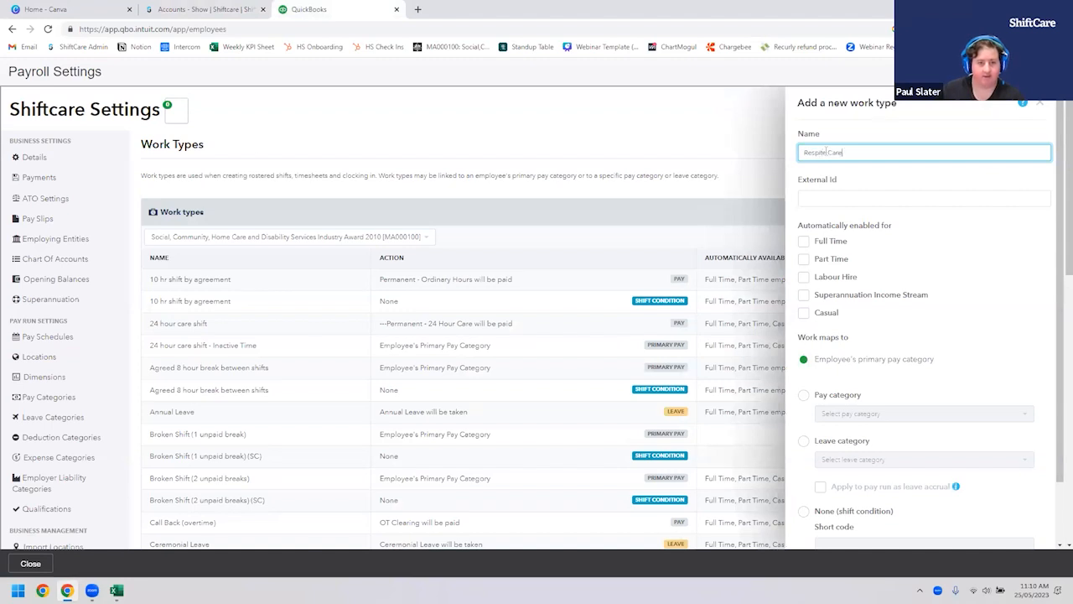
pyautogui.click(839, 194)
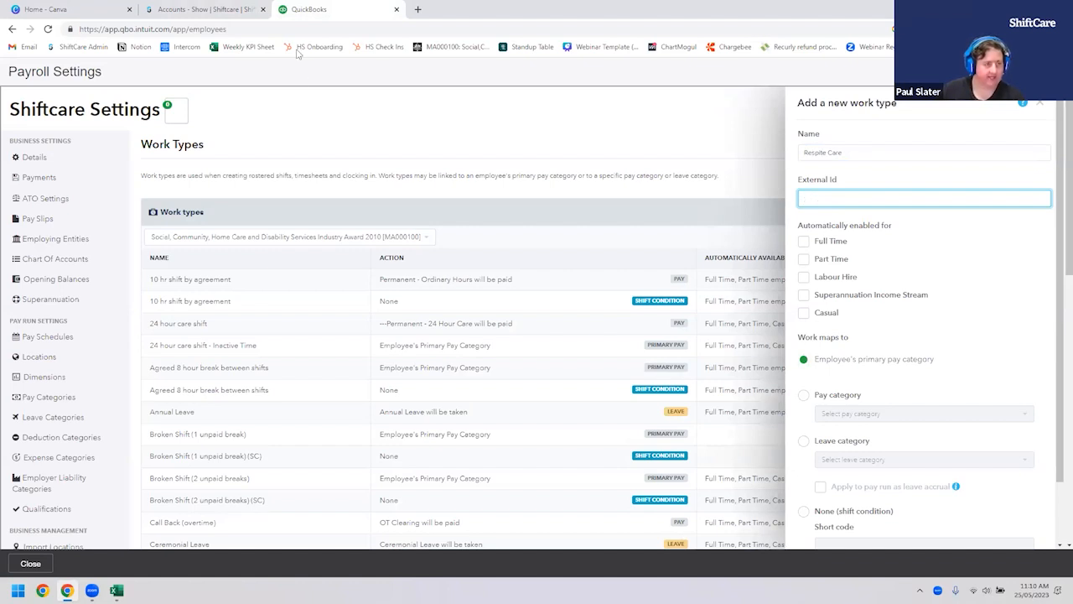
# Step: Switch to ShiftCare, open the shift types for editing, and examine the Type id and External id columns, including Respite Care's type ID
pyautogui.click(228, 7)
pyautogui.click(651, 303)
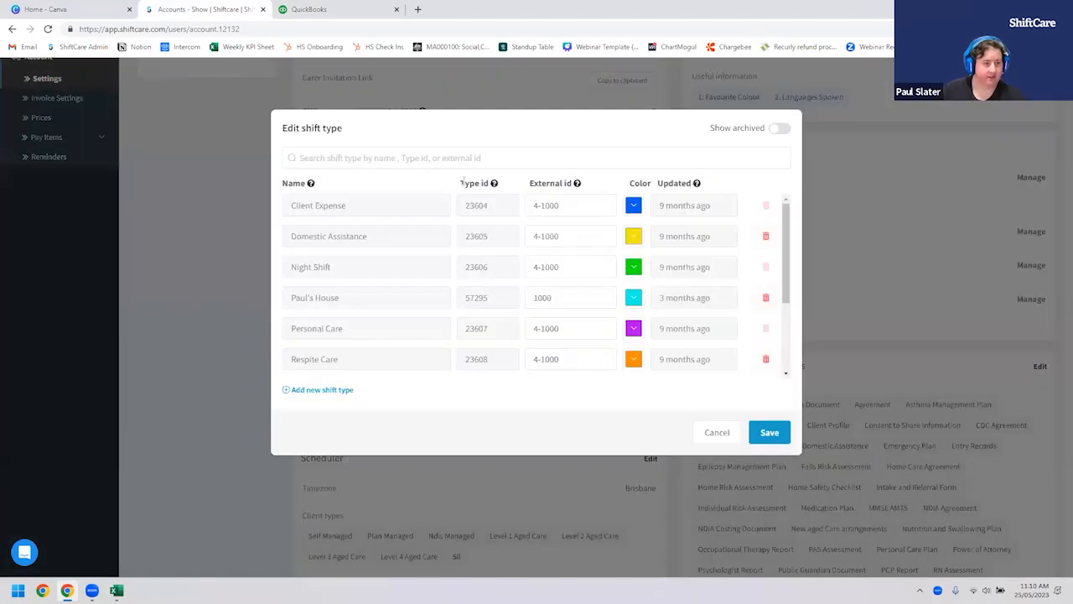
pyautogui.moveTo(462, 182); pyautogui.dragTo(489, 183)
pyautogui.scroll(-2, 459, 297)
pyautogui.scroll(-2, 459, 298)
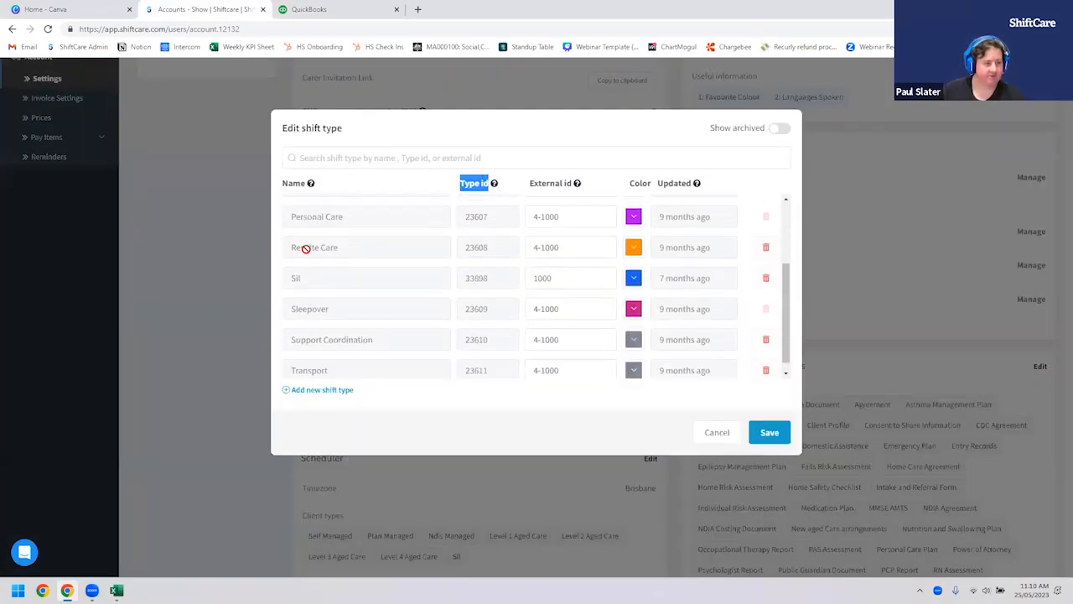
pyautogui.doubleClick(474, 248)
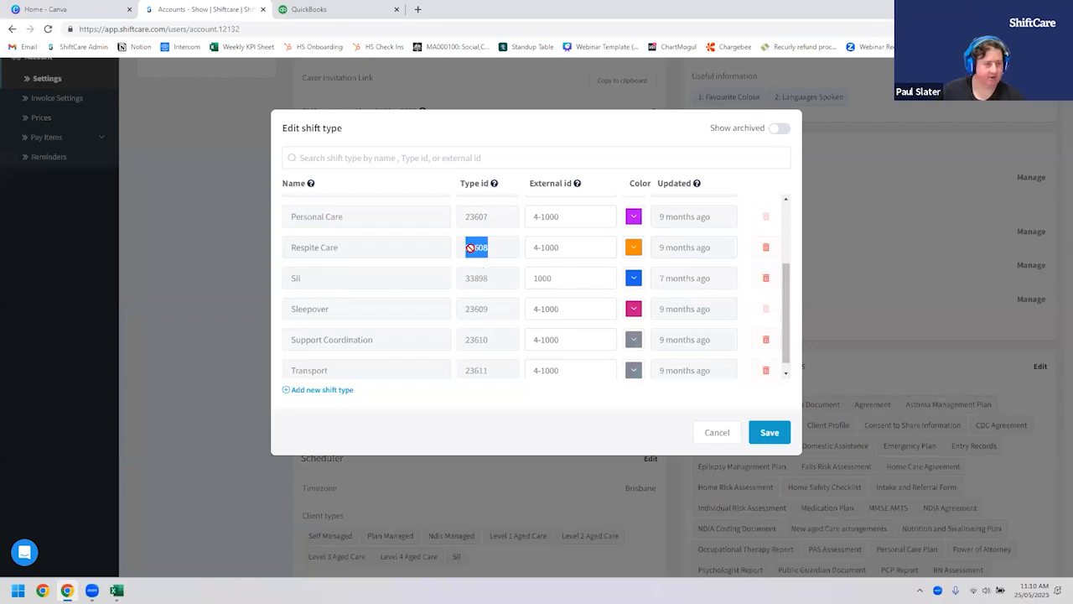
pyautogui.moveTo(539, 182); pyautogui.dragTo(531, 182)
pyautogui.tripleClick(576, 182)
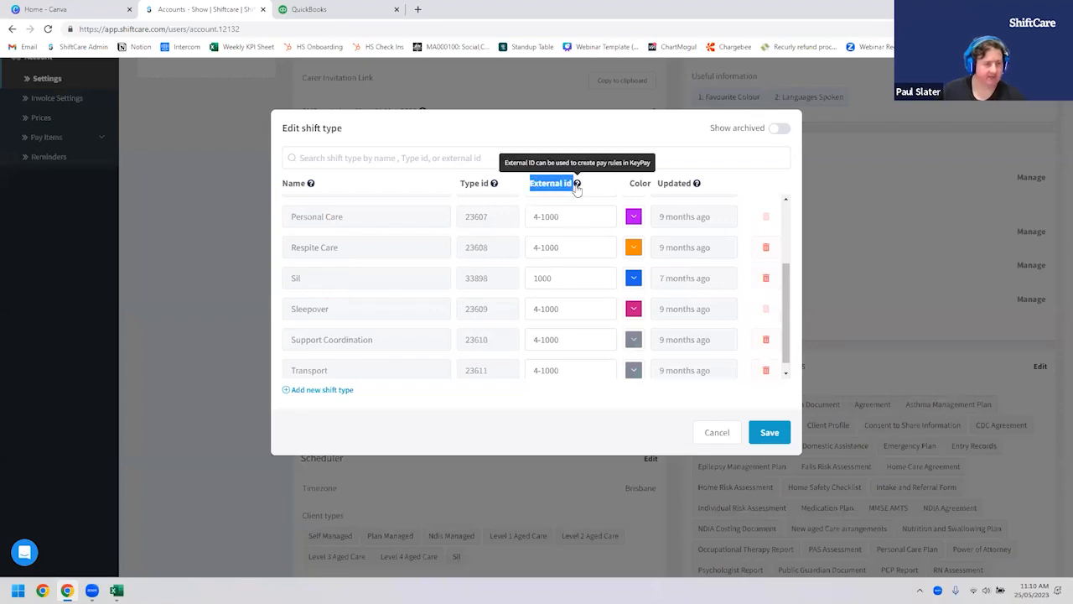
pyautogui.click(460, 183)
pyautogui.moveTo(460, 182); pyautogui.dragTo(489, 184)
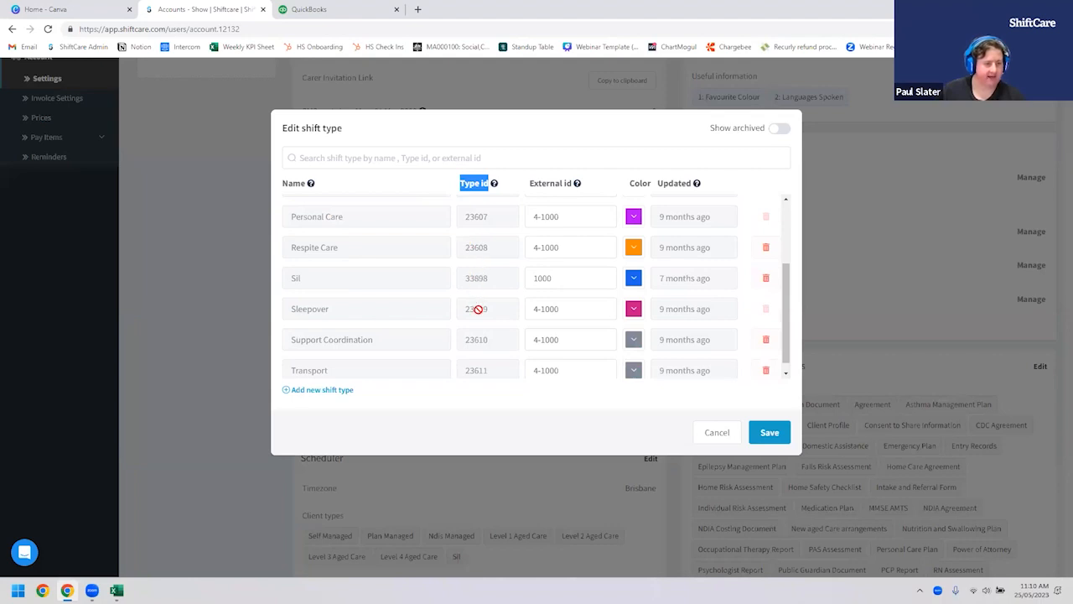
# Step: Copy Respite Care's type ID 23608 from ShiftCare into the External Id of the new work type in QuickBooks
pyautogui.doubleClick(476, 248)
pyautogui.hotkey('ctrl', 'c')
pyautogui.click(303, 9)
pyautogui.click(840, 199)
pyautogui.hotkey('ctrl', 'v')
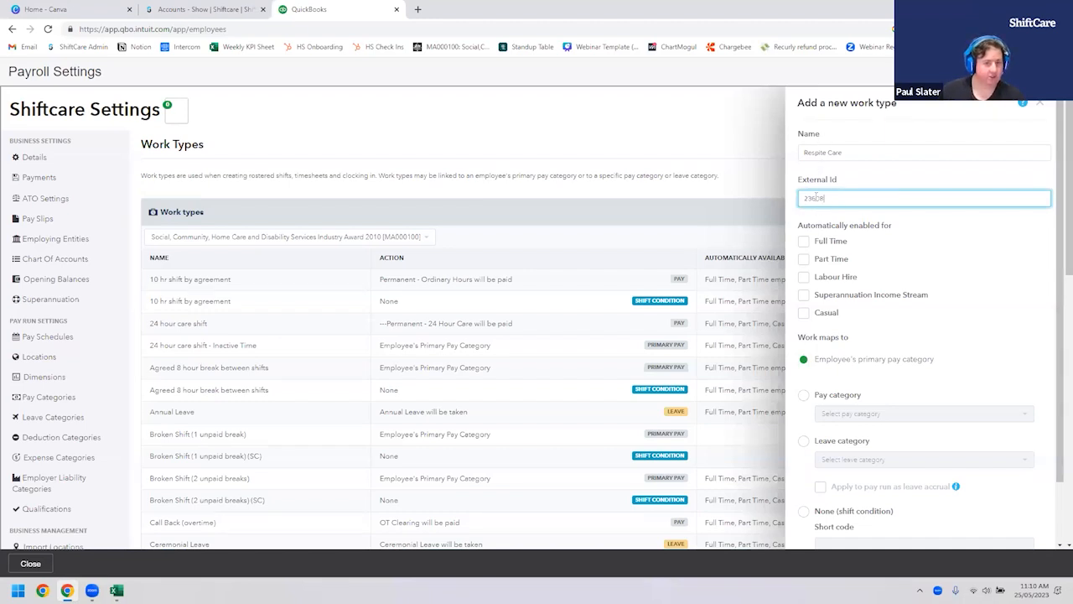
# Step: Automatically enable the Respite Care work type for Full Time, Part Time and Casual employees, and save it
pyautogui.click(803, 240)
pyautogui.click(803, 258)
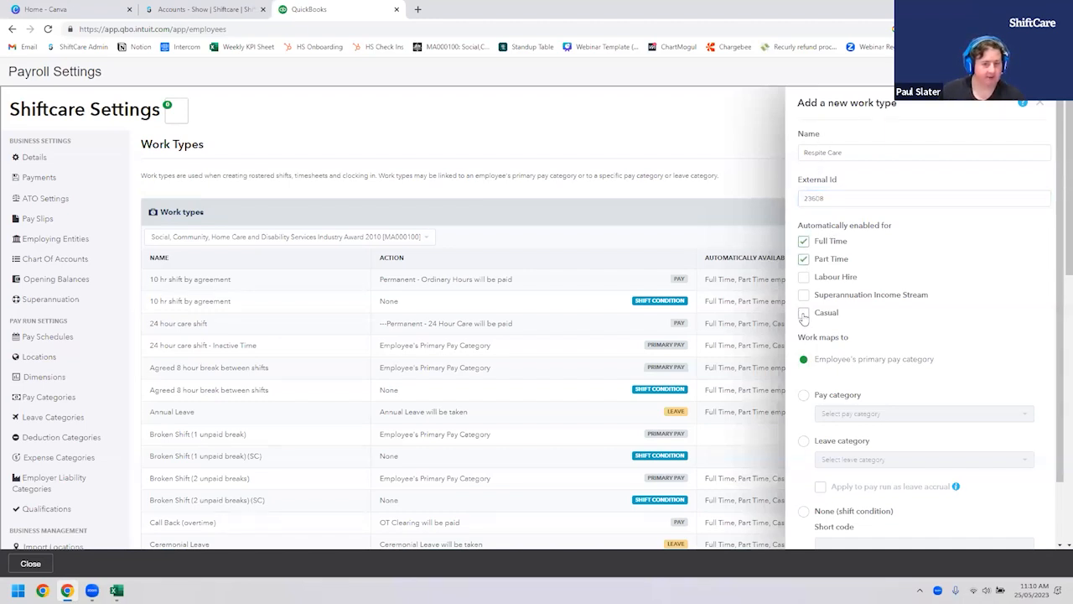
pyautogui.click(803, 312)
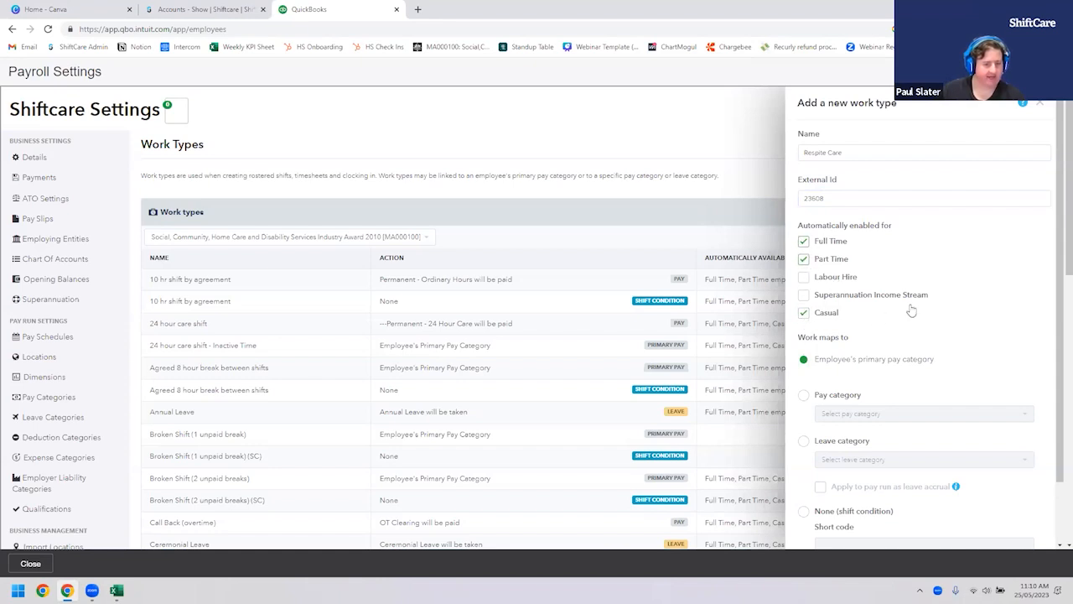
pyautogui.scroll(-2, 828, 292)
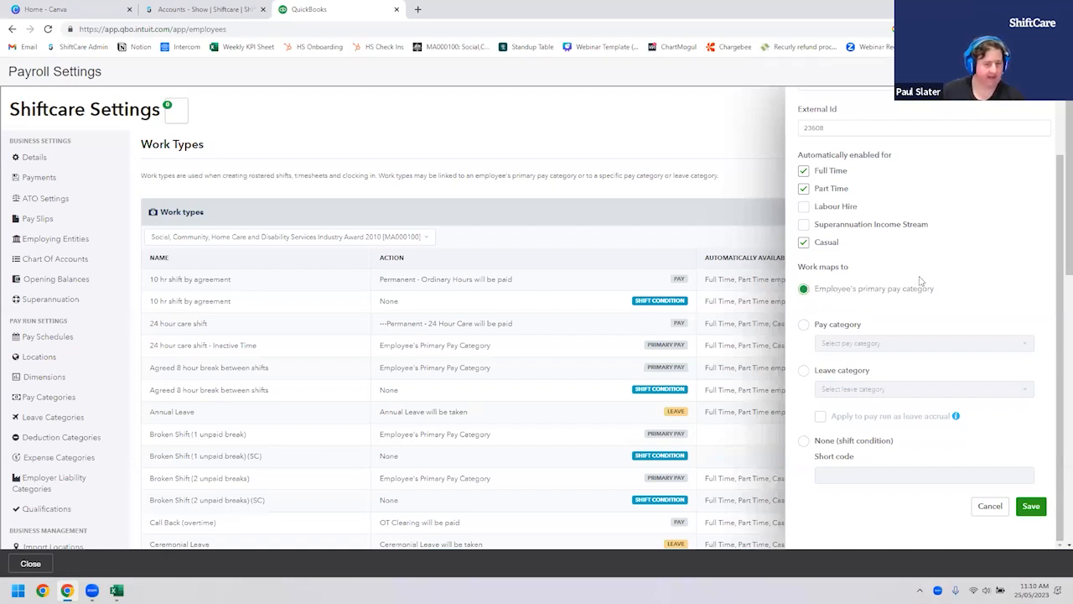
pyautogui.scroll(-1, 954, 281)
pyautogui.click(1031, 505)
# Step: Review the Respite Care and Personal Care entries in the work types list, highlighting their names and pay category actions
pyautogui.moveTo(161, 367); pyautogui.dragTo(210, 374)
pyautogui.click(211, 373)
pyautogui.tripleClick(210, 371)
pyautogui.click(211, 372)
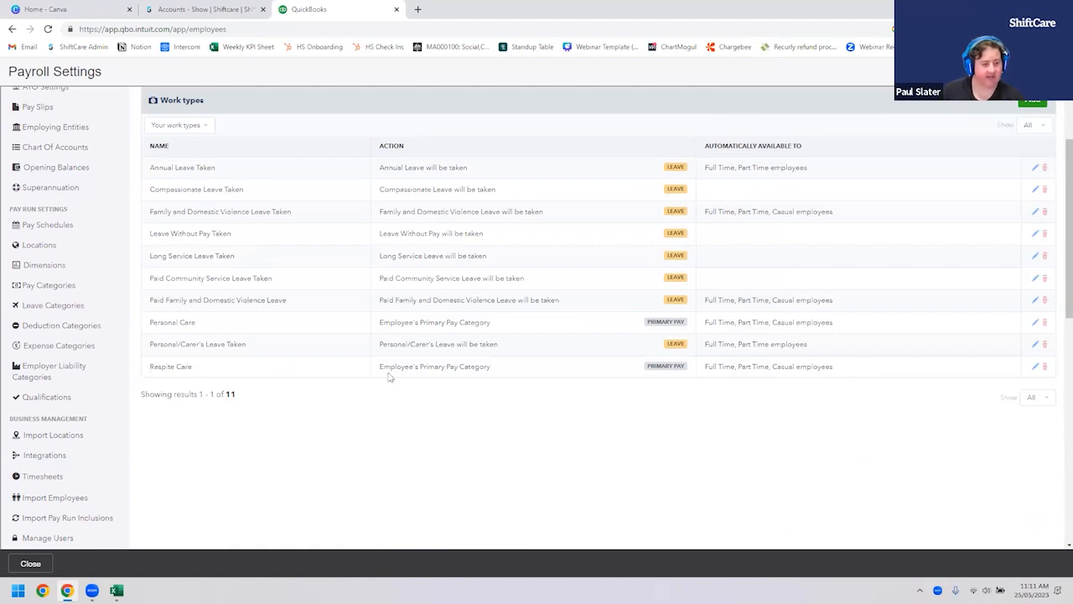
pyautogui.moveTo(377, 372); pyautogui.dragTo(501, 374)
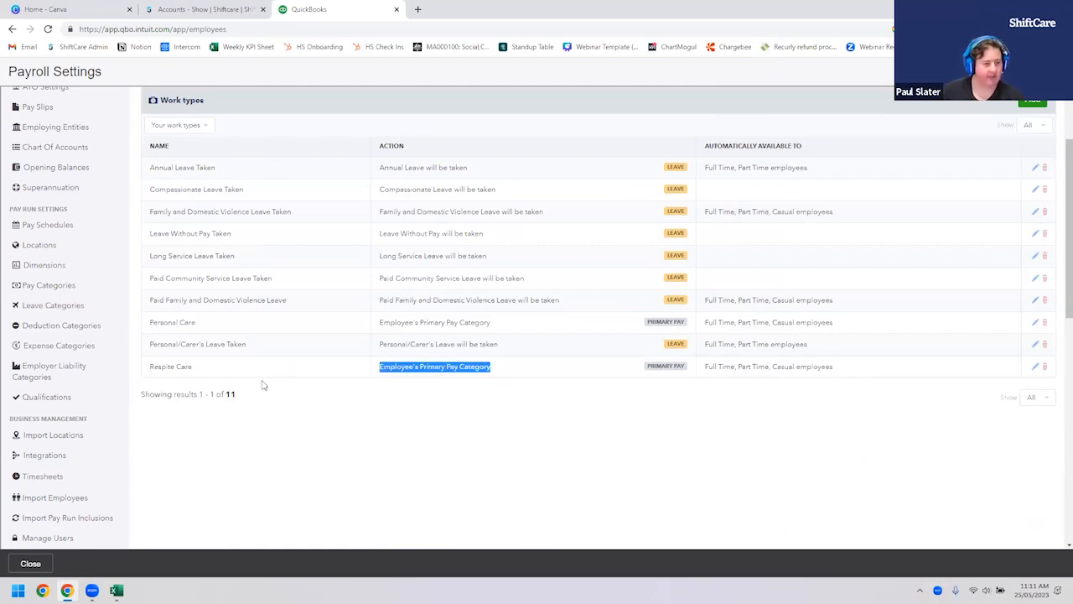
pyautogui.moveTo(148, 322); pyautogui.dragTo(222, 330)
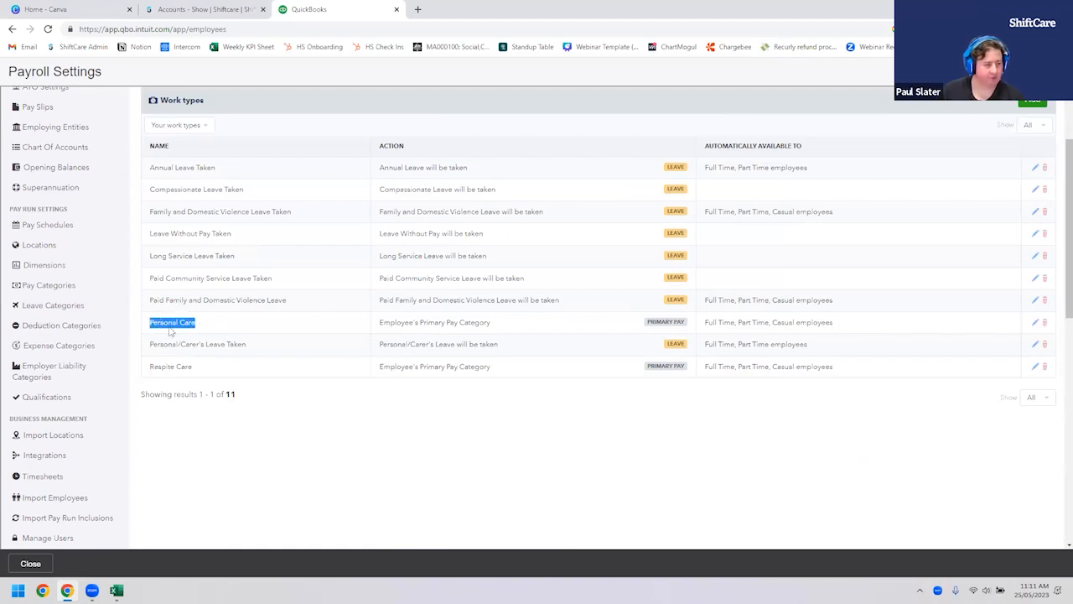
pyautogui.moveTo(379, 322); pyautogui.dragTo(512, 322)
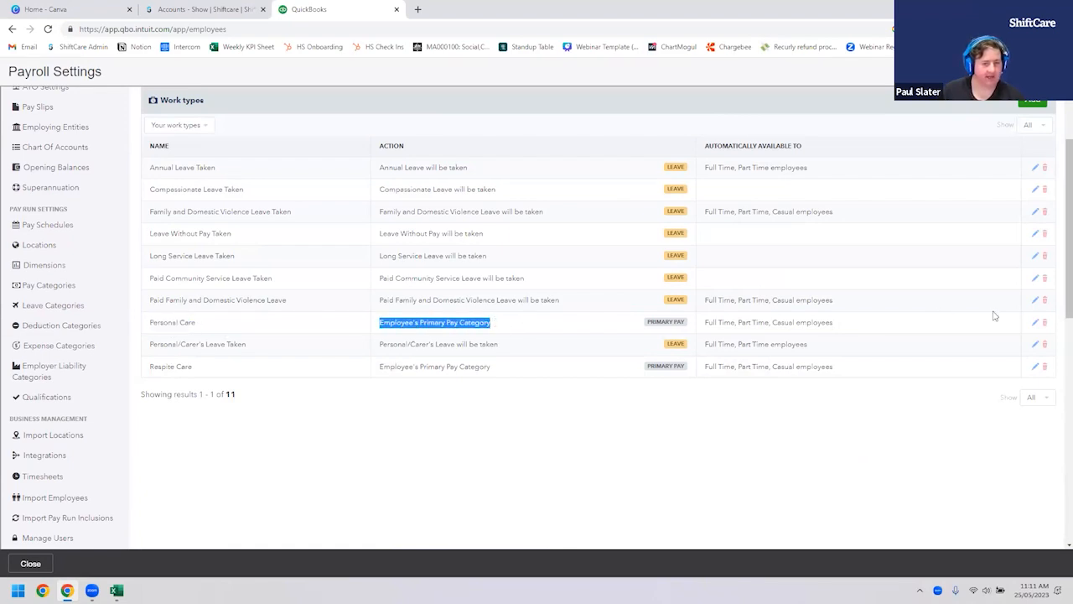
# Step: Compare the Personal Care work type's External Id with its Type id in ShiftCare's shift types, and close the shift type editor without saving
pyautogui.click(1034, 322)
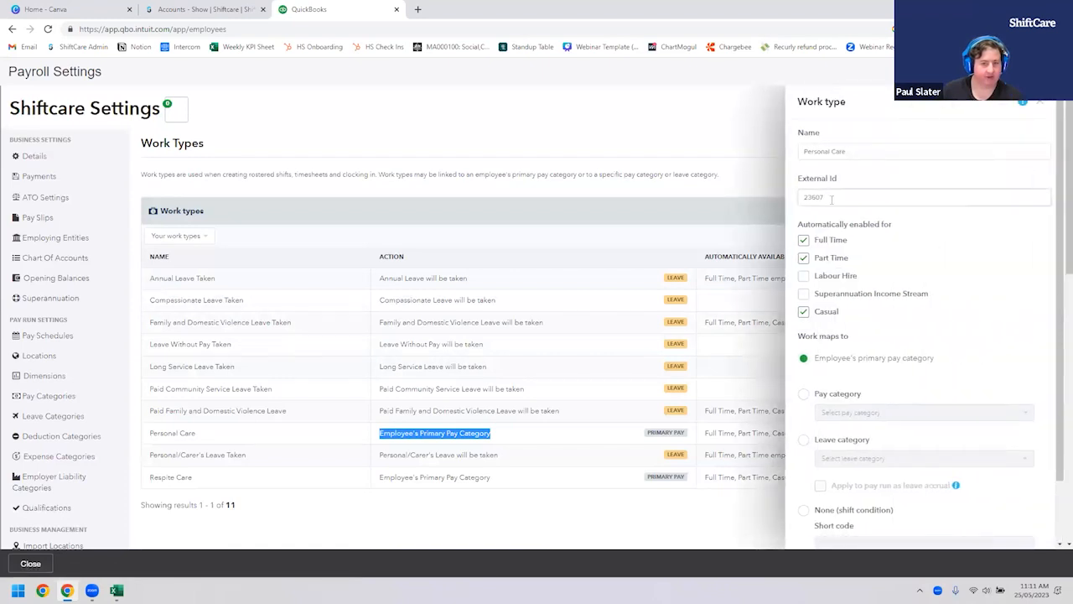
pyautogui.moveTo(831, 198); pyautogui.dragTo(803, 205)
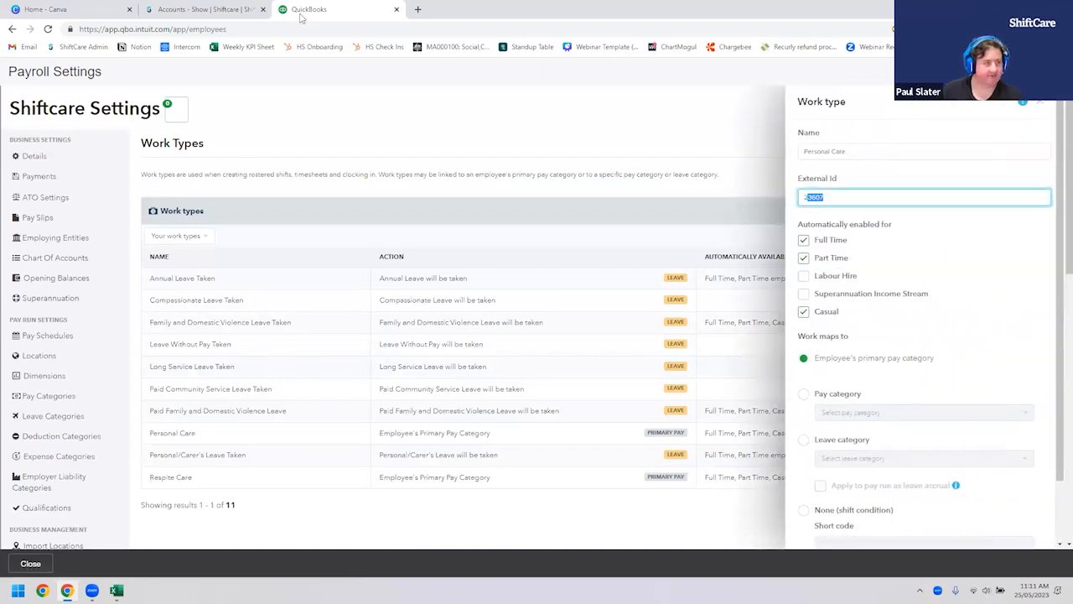
pyautogui.click(226, 8)
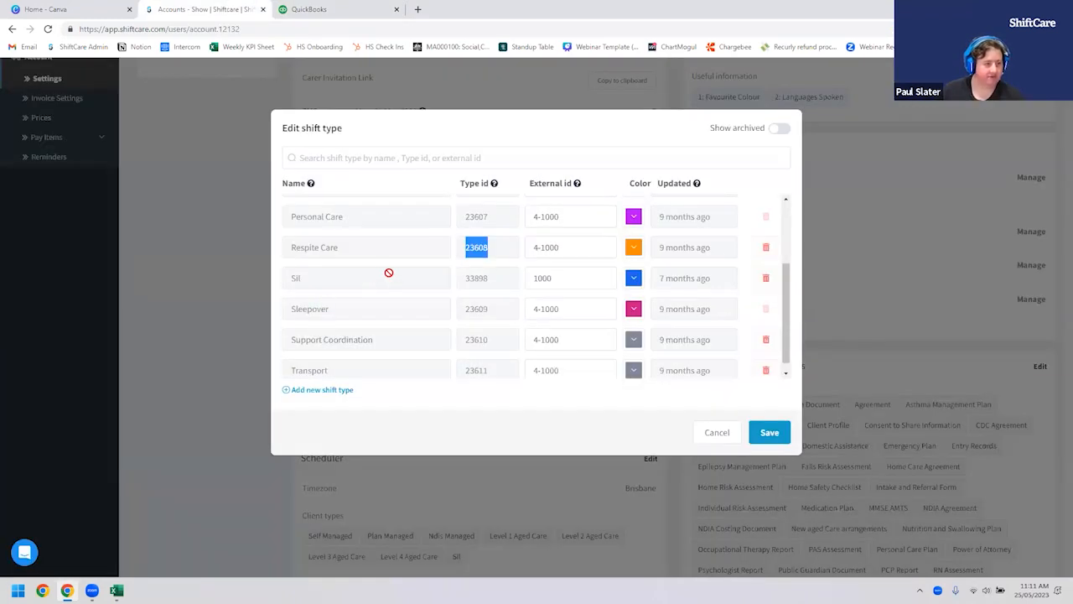
pyautogui.scroll(3, 388, 272)
pyautogui.doubleClick(475, 328)
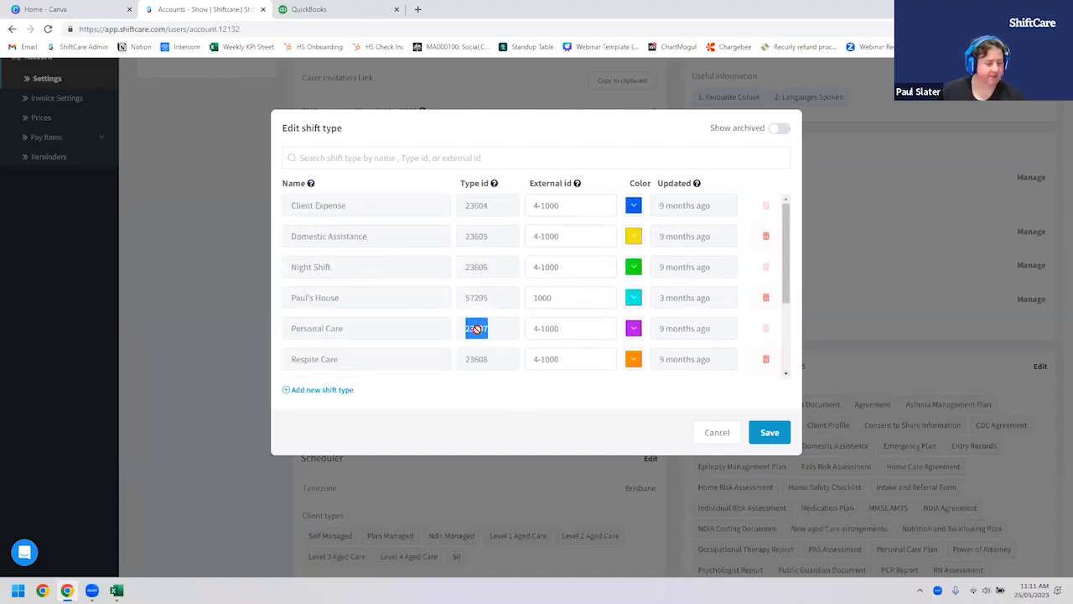
pyautogui.scroll(-2, 419, 319)
pyautogui.scroll(2, 419, 319)
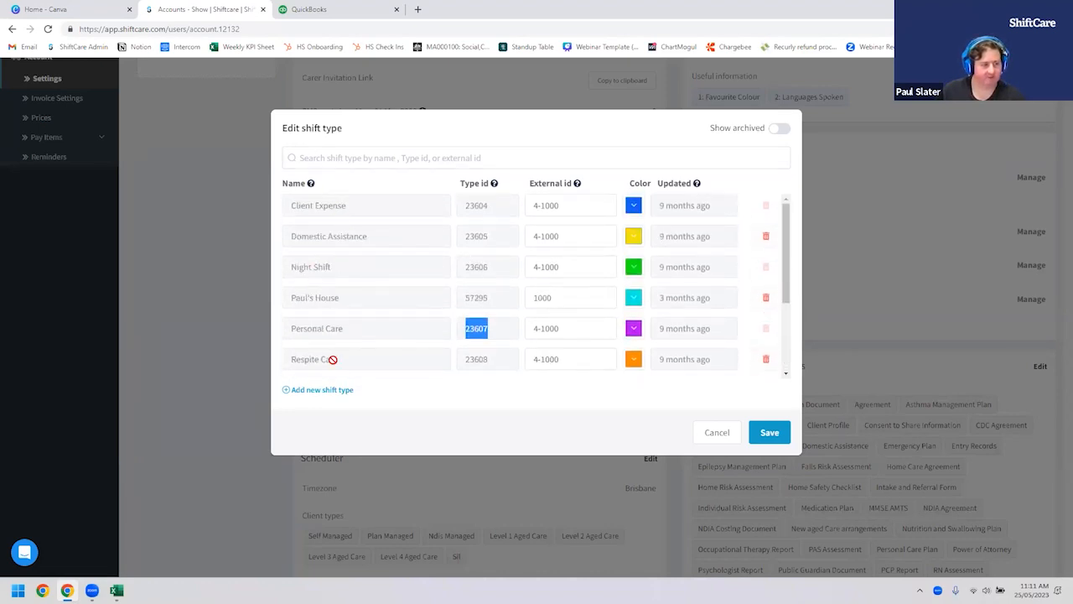
pyautogui.scroll(-3, 334, 359)
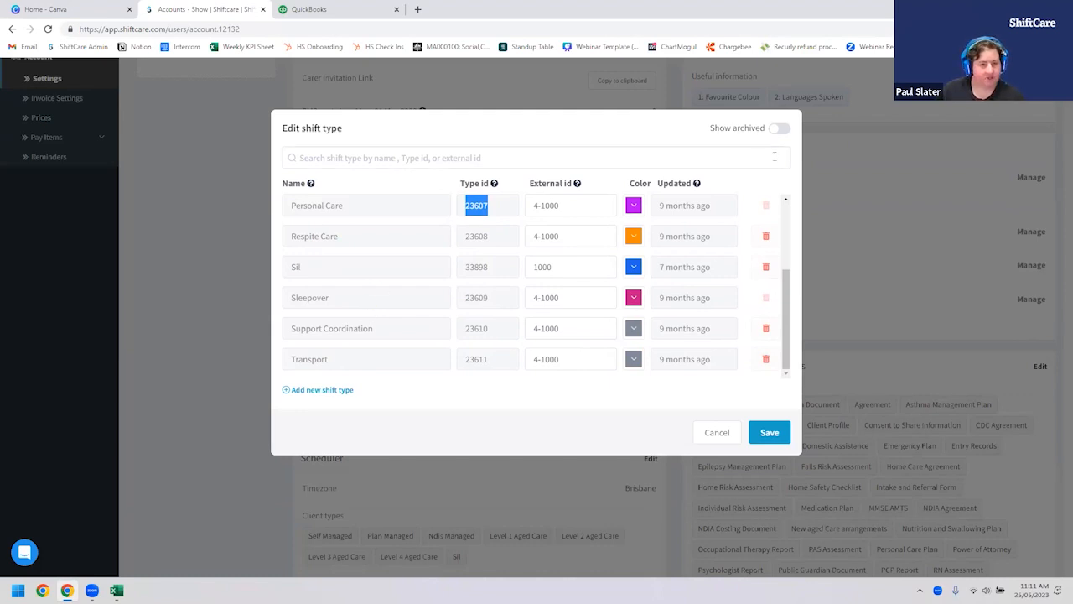
pyautogui.click(715, 431)
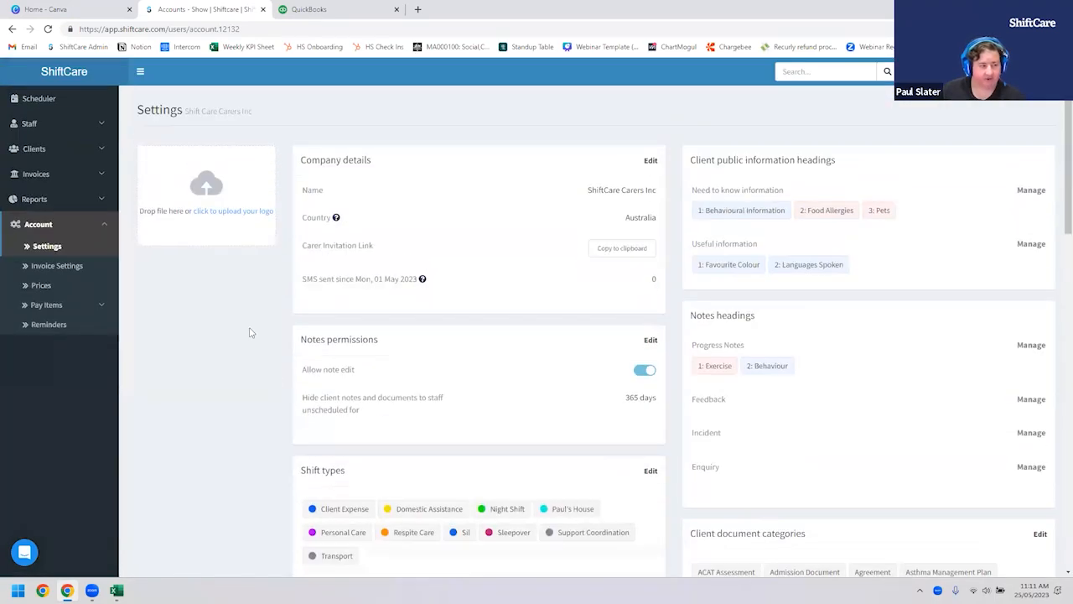
# Step: View the payroll allowances in ShiftCare, and switch back to QuickBooks to close the Personal Care work type details
pyautogui.click(94, 300)
pyautogui.click(79, 344)
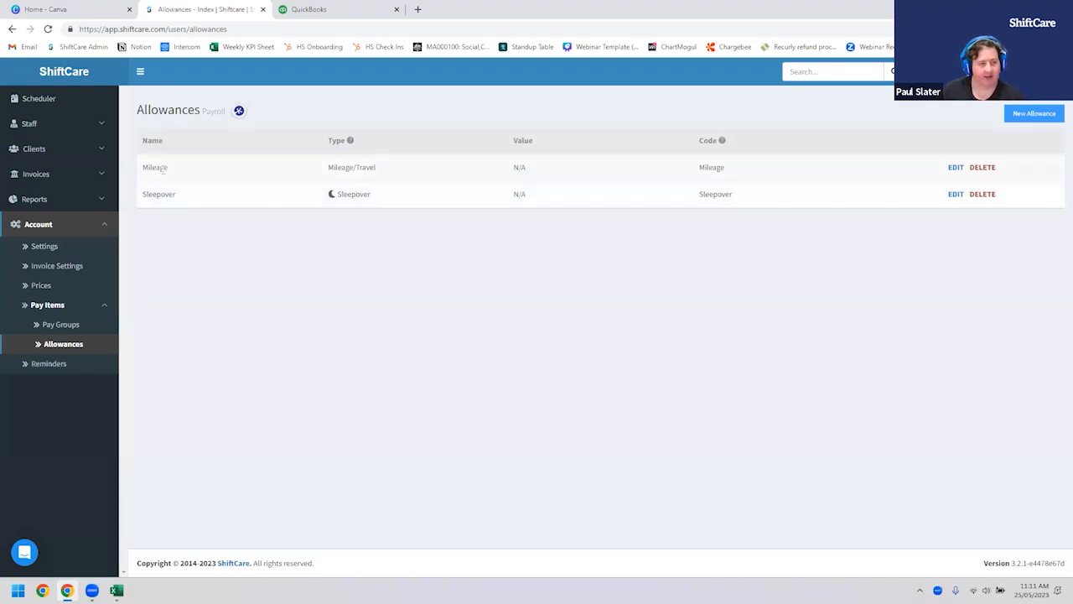
pyautogui.click(291, 6)
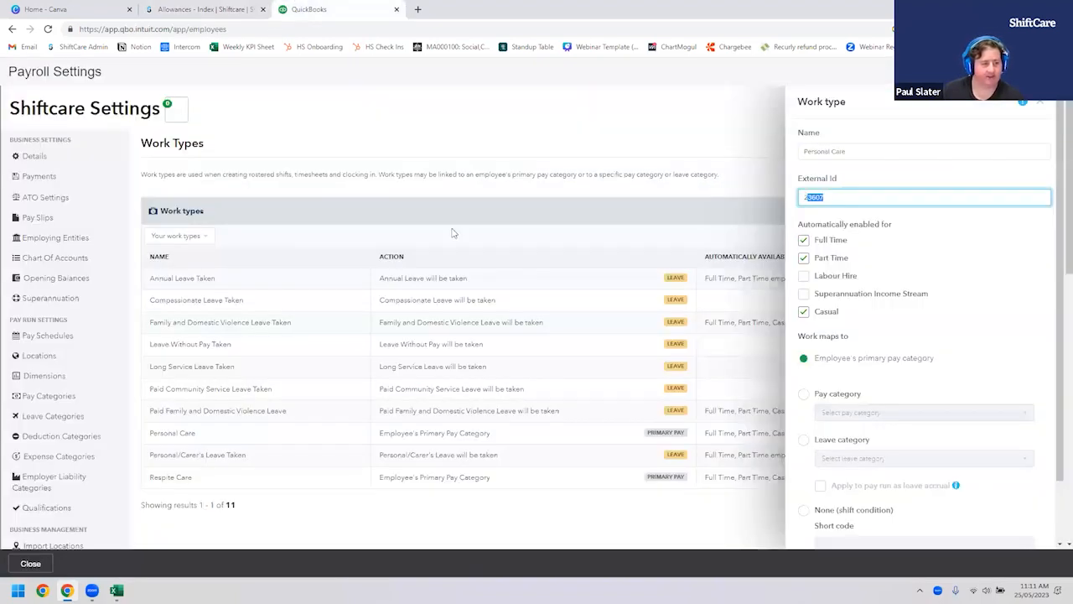
pyautogui.click(1040, 102)
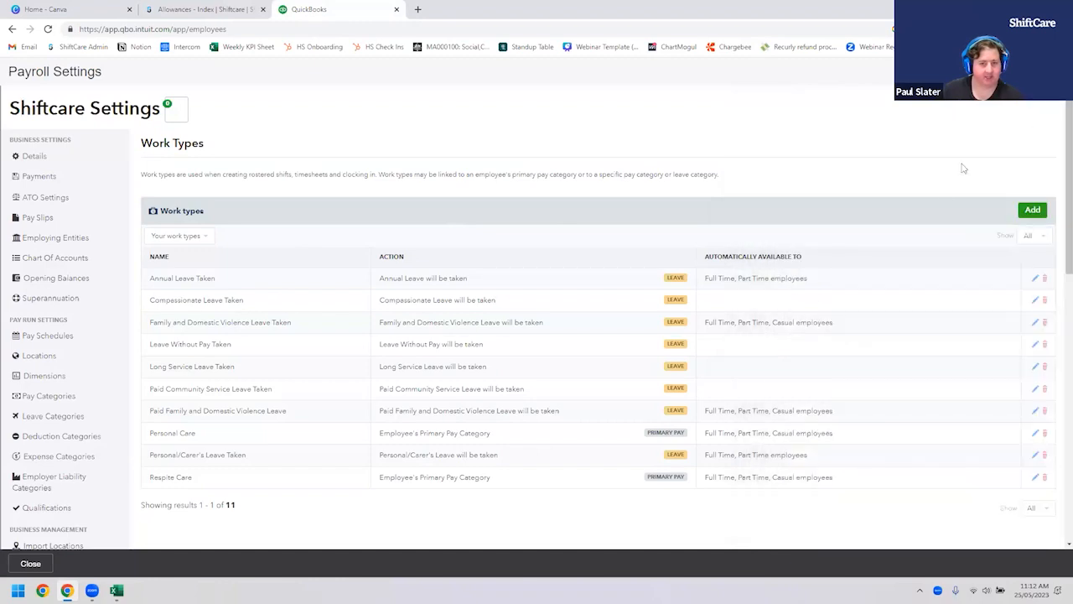
# Step: Show the Social, Community, Home Care and Disability Services Industry Award 2010 work types, and copy the Kilometre Allowance's External Id
pyautogui.click(176, 235)
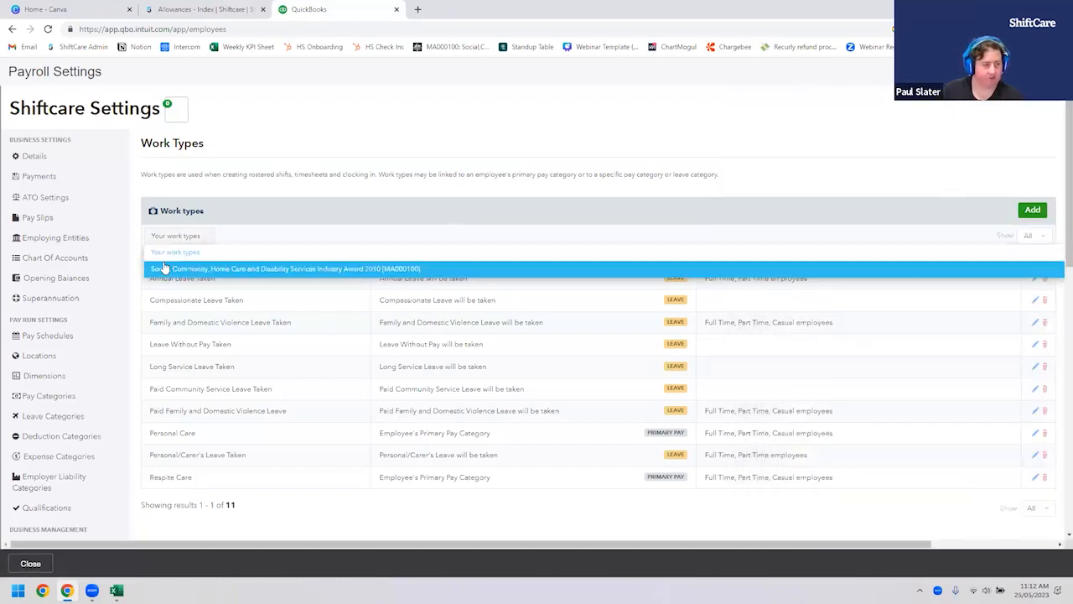
pyautogui.click(166, 267)
pyautogui.scroll(-5, 591, 314)
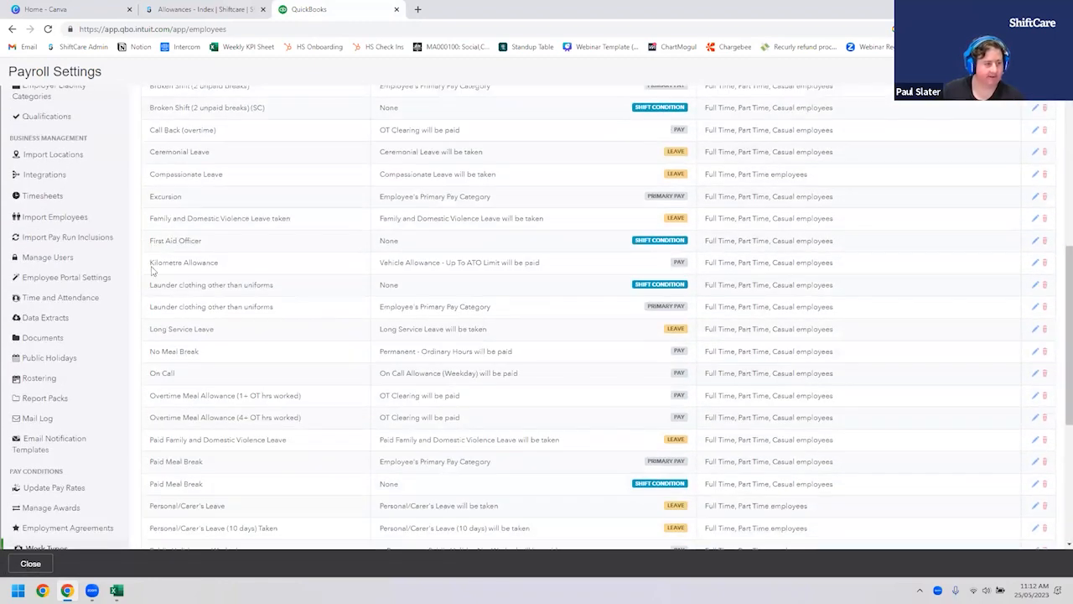
pyautogui.tripleClick(223, 265)
pyautogui.click(306, 267)
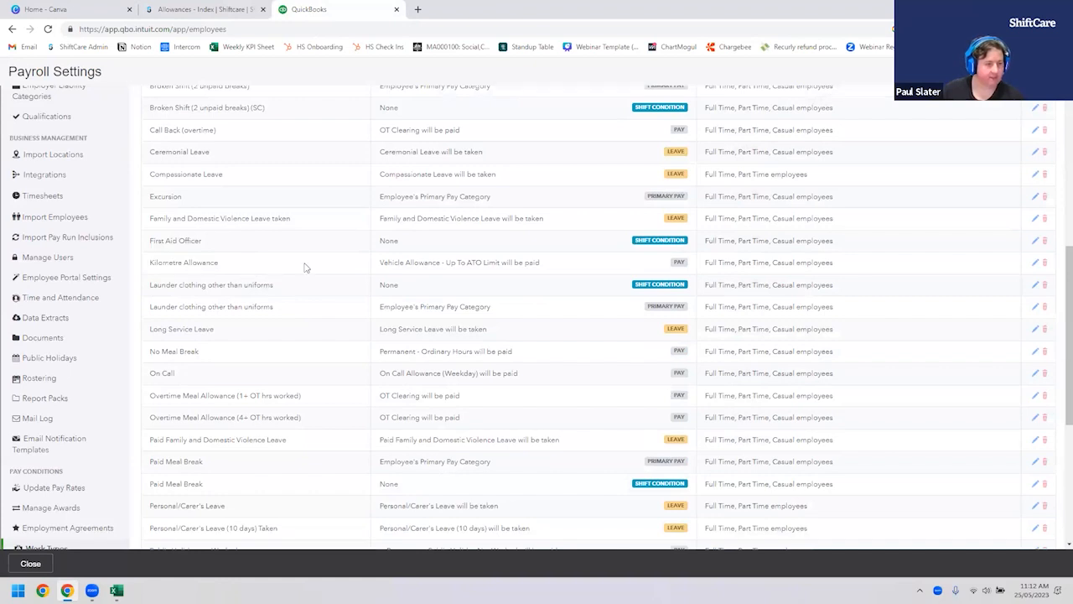
pyautogui.click(1035, 263)
pyautogui.doubleClick(811, 195)
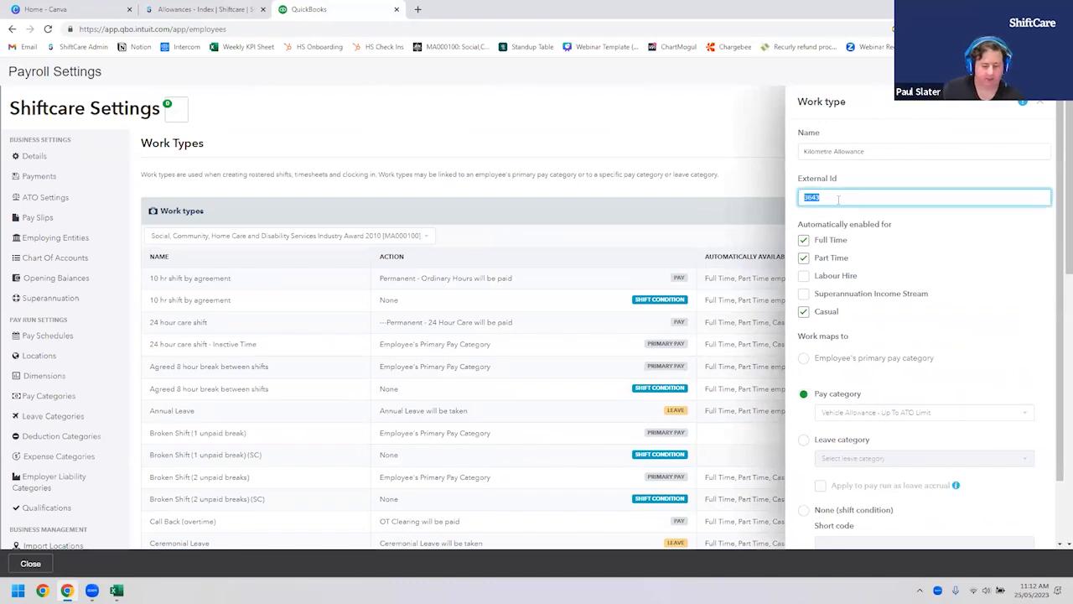
# Step: Switch to ShiftCare and set the Mileage allowance's code to the copied External Id 3643, and save it
pyautogui.click(200, 9)
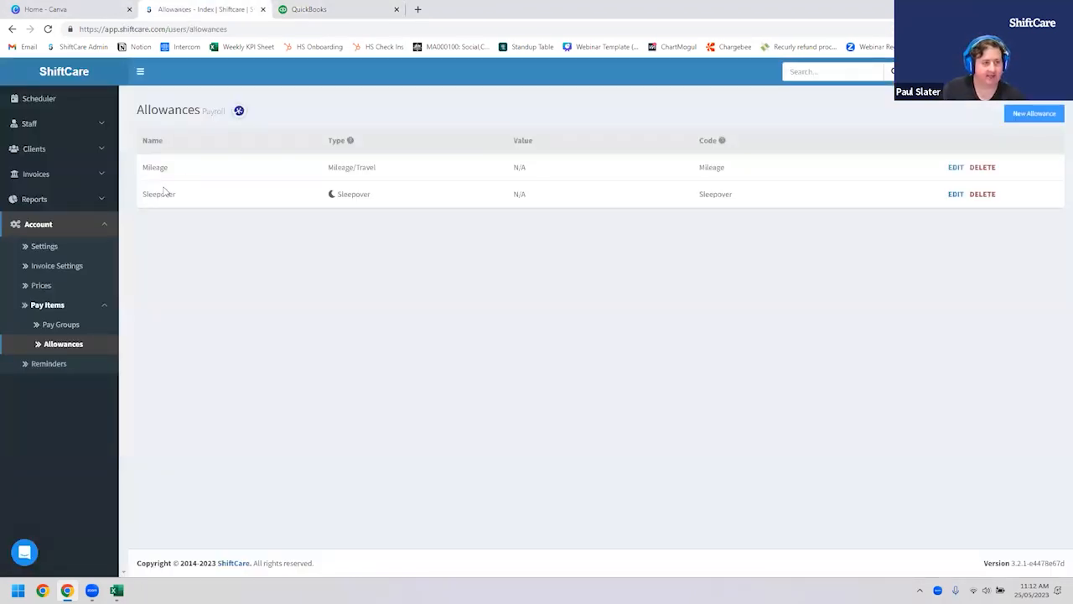
pyautogui.click(954, 167)
pyautogui.click(753, 174)
pyautogui.hotkey('ctrl', 'a')
pyautogui.hotkey('ctrl', 'v')
pyautogui.click(950, 172)
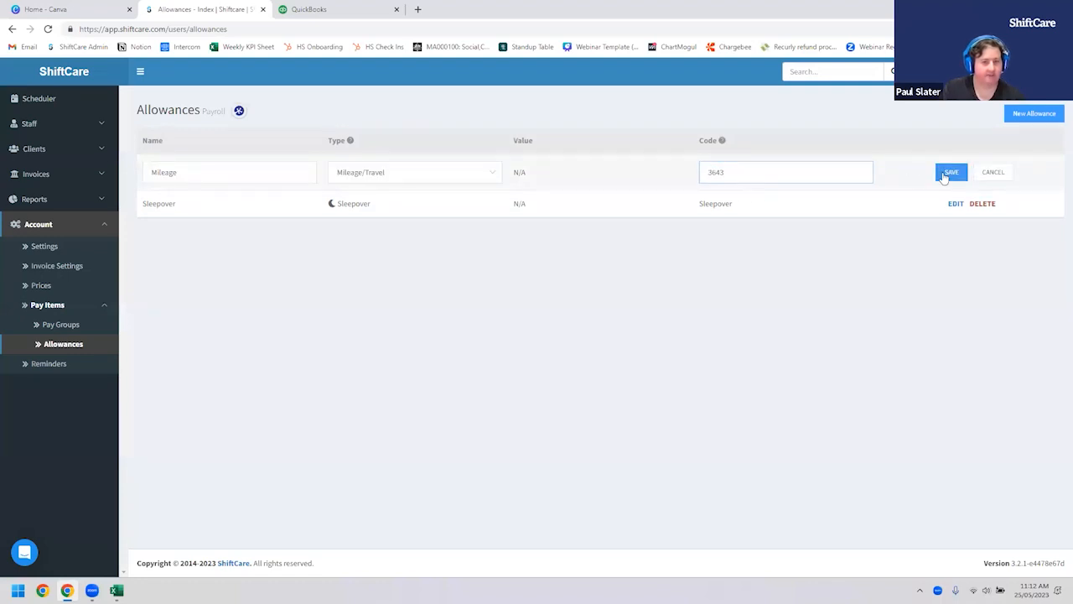
pyautogui.doubleClick(707, 168)
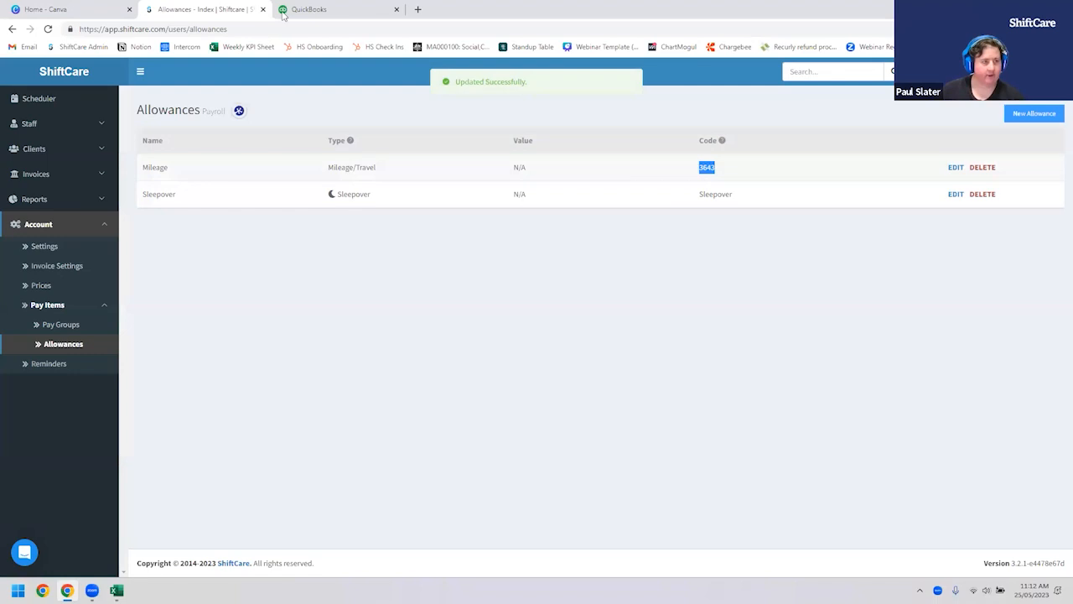
# Step: Back in QuickBooks, close the Kilometre Allowance details and copy the External Id of the award's Sleepover work type
pyautogui.click(323, 7)
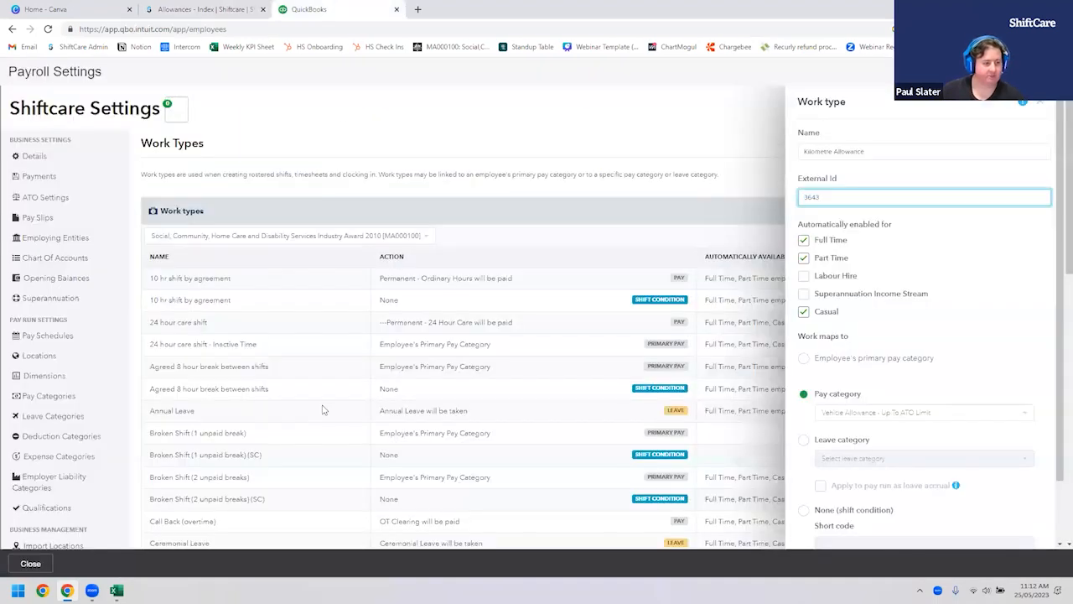
pyautogui.scroll(-6, 322, 410)
pyautogui.scroll(-2, 323, 409)
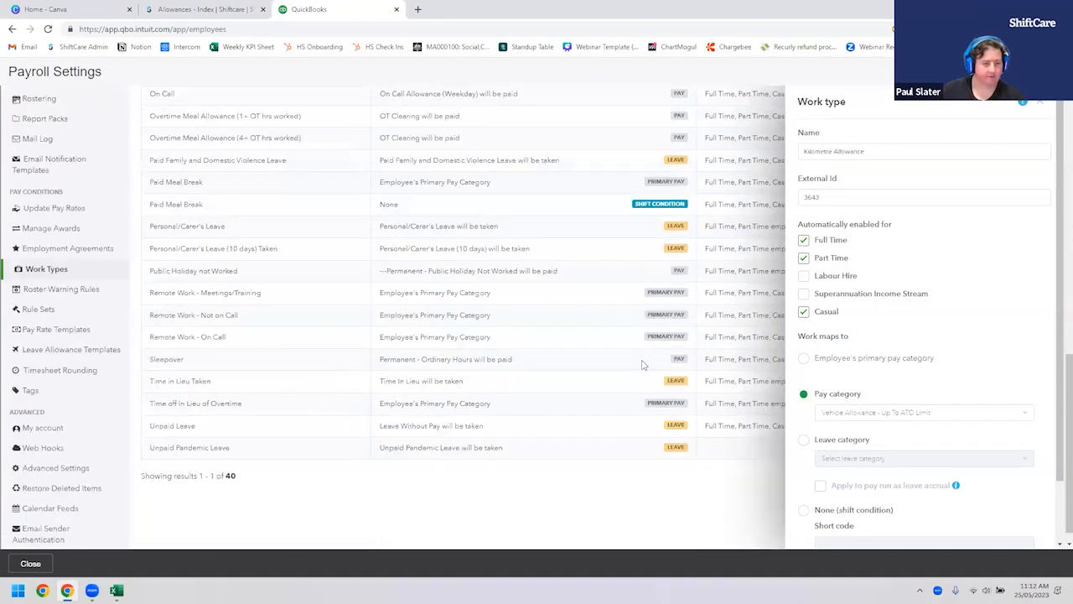
pyautogui.click(1041, 107)
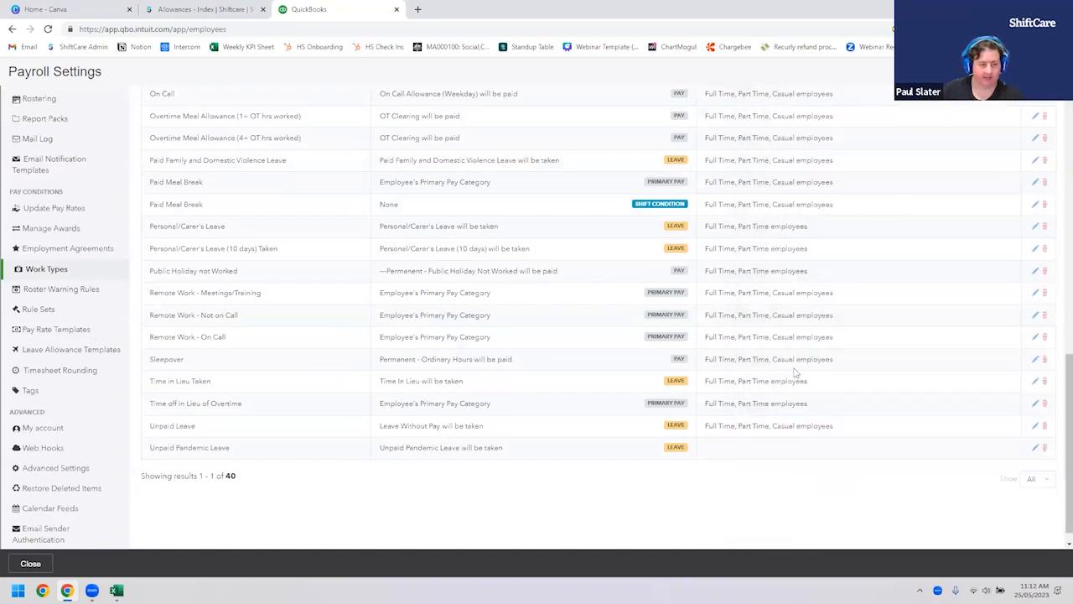
pyautogui.click(1033, 359)
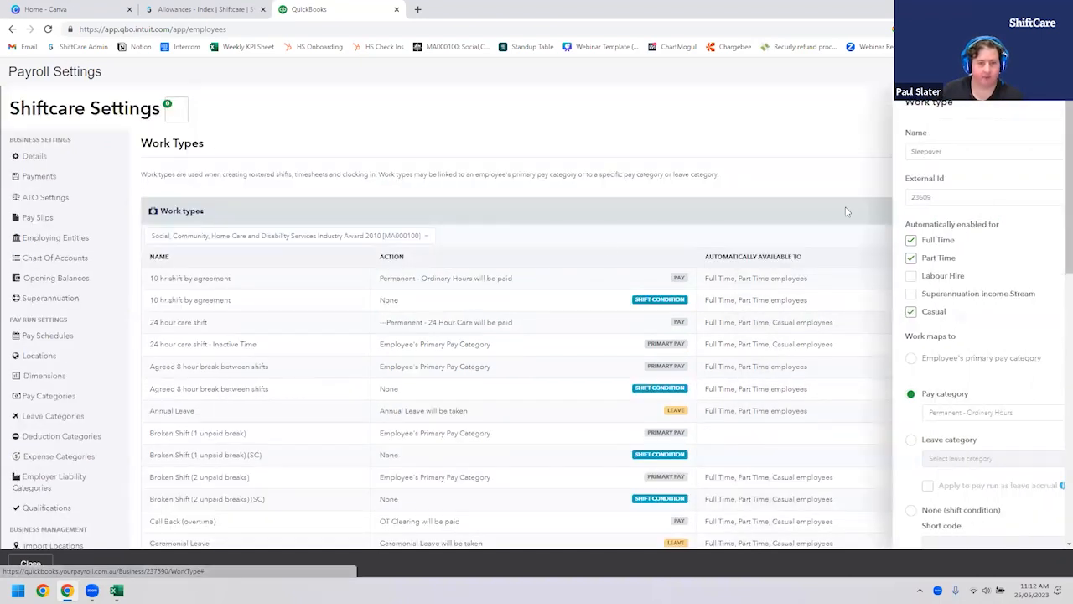
pyautogui.click(828, 196)
pyautogui.doubleClick(828, 196)
pyautogui.hotkey('ctrl', 'c')
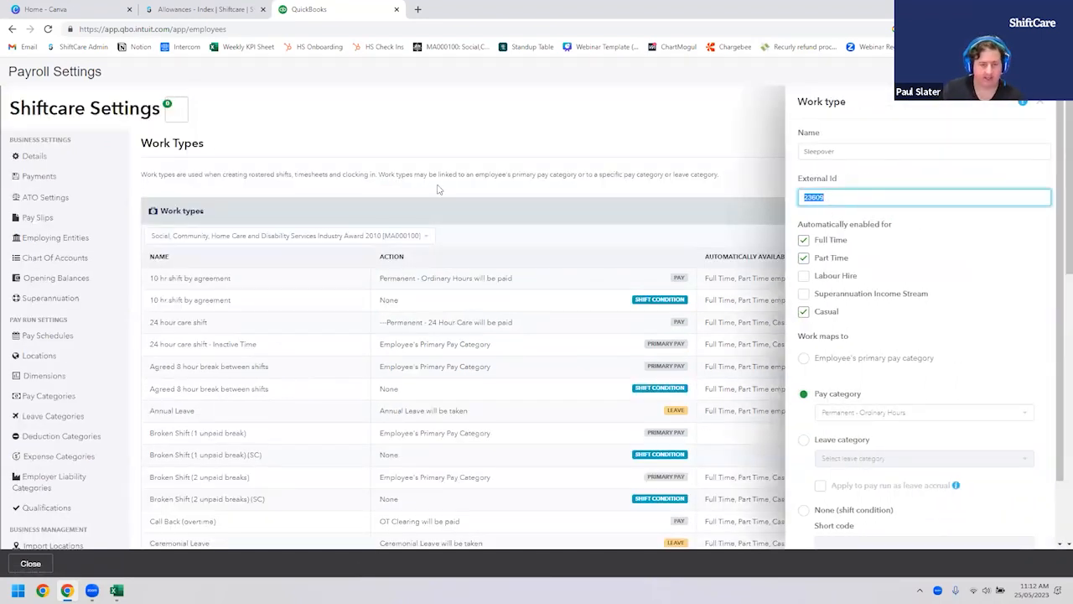
# Step: Switch to ShiftCare and replace the Sleepover allowance's code with the copied External Id 23609, and save it
pyautogui.click(239, 12)
pyautogui.click(955, 194)
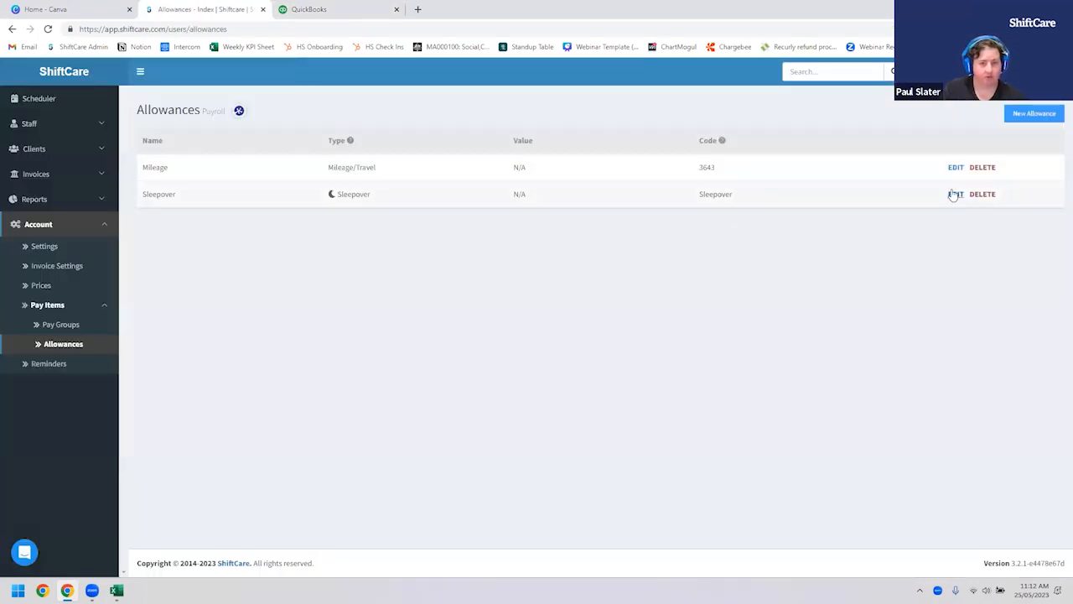
pyautogui.doubleClick(749, 207)
pyautogui.hotkey('ctrl', 'v')
pyautogui.click(951, 199)
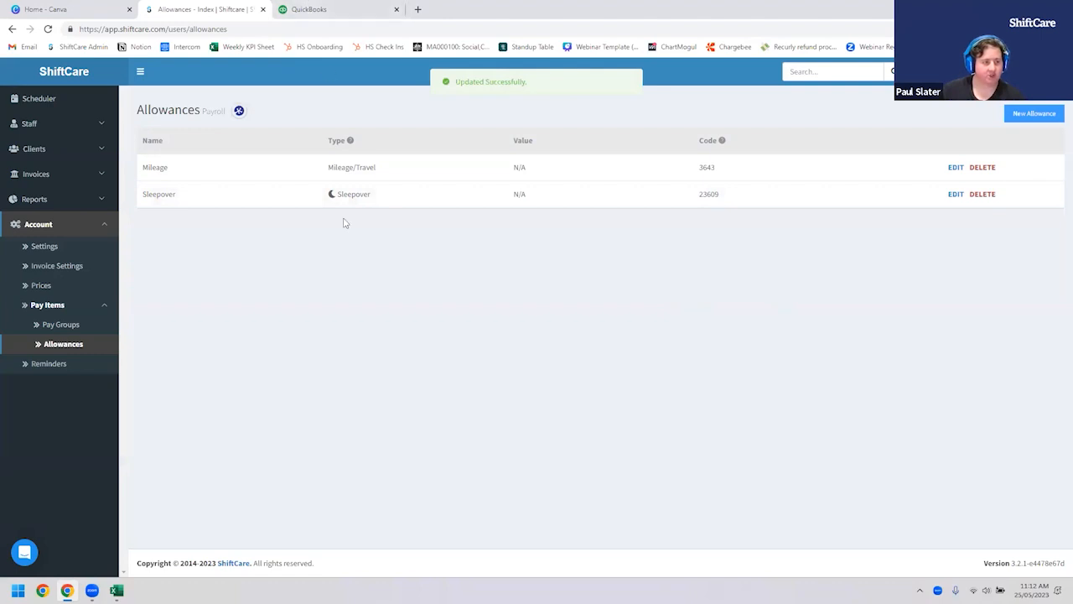
pyautogui.moveTo(143, 194); pyautogui.dragTo(447, 194)
pyautogui.click(448, 194)
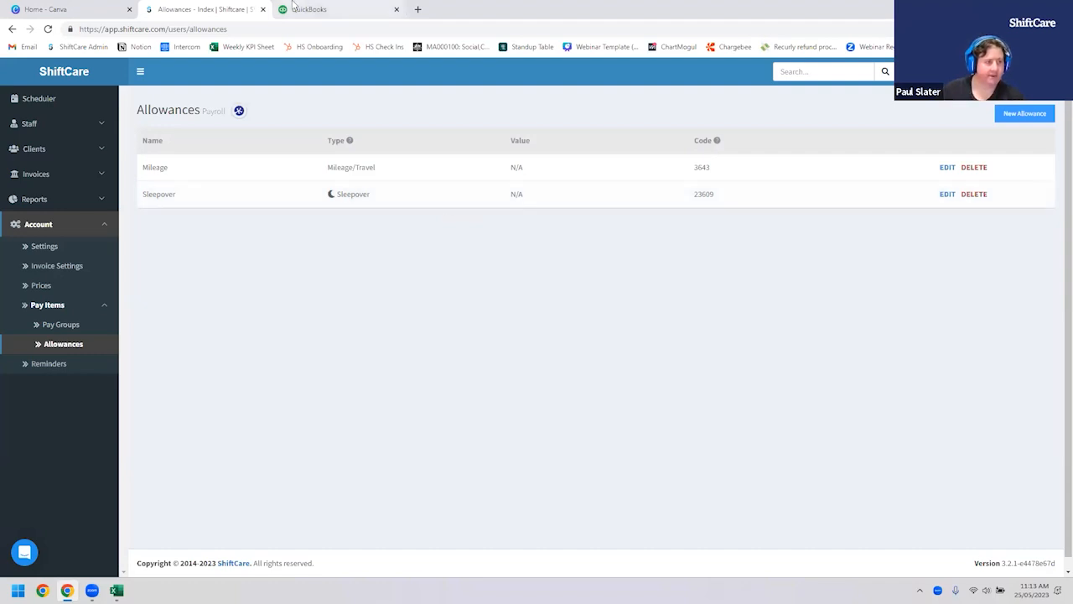
# Step: Compare the ShiftCare allowances with the Sleepover work type in QuickBooks, and close the work type details without changes
pyautogui.click(336, 11)
pyautogui.click(229, 9)
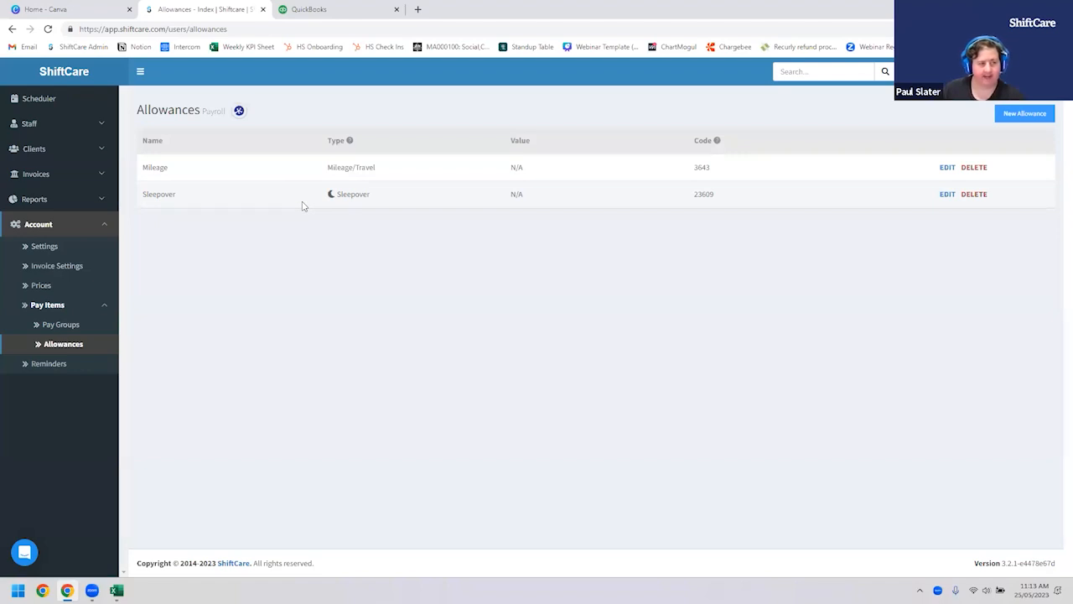
pyautogui.click(351, 8)
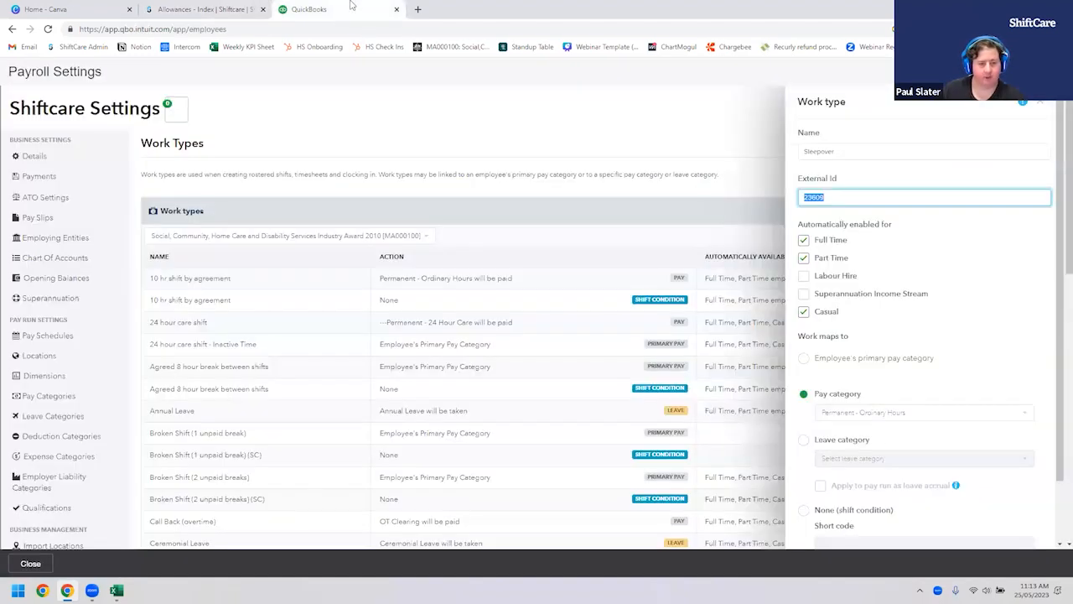
pyautogui.press('Escape')
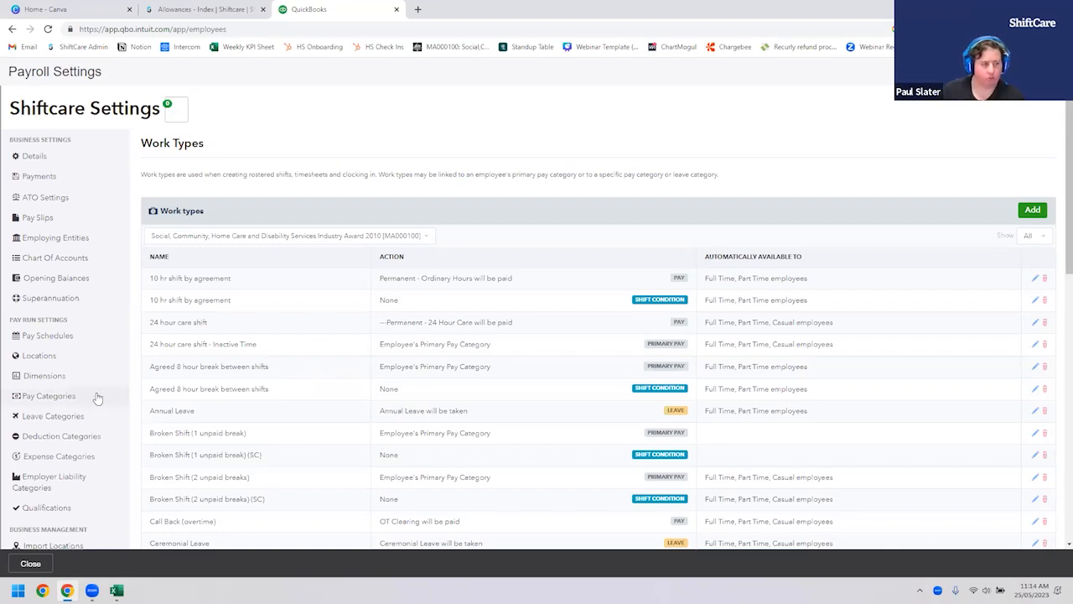
# Step: List the pay condition rule sets of the Social, Community, Home Care and Disability Services Industry Award 2010
pyautogui.scroll(-5, 69, 399)
pyautogui.scroll(-2, 70, 397)
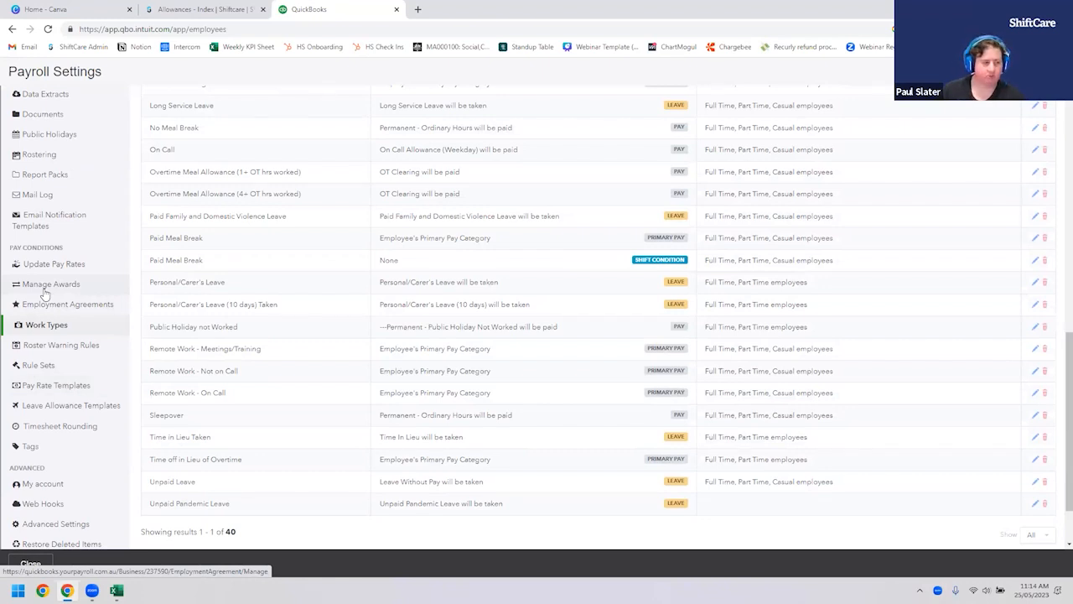
pyautogui.click(38, 364)
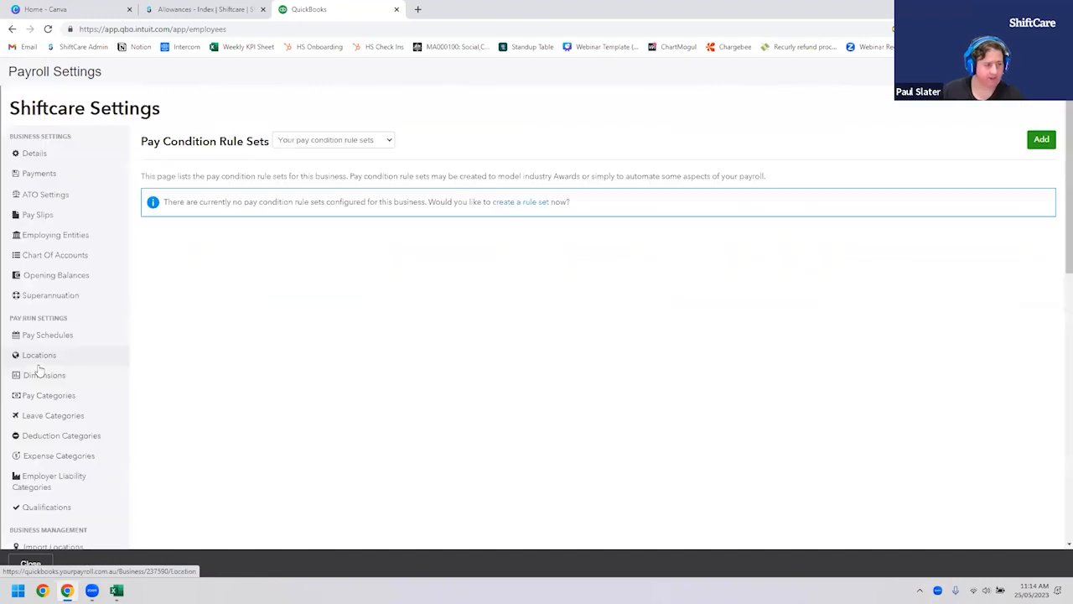
pyautogui.click(316, 148)
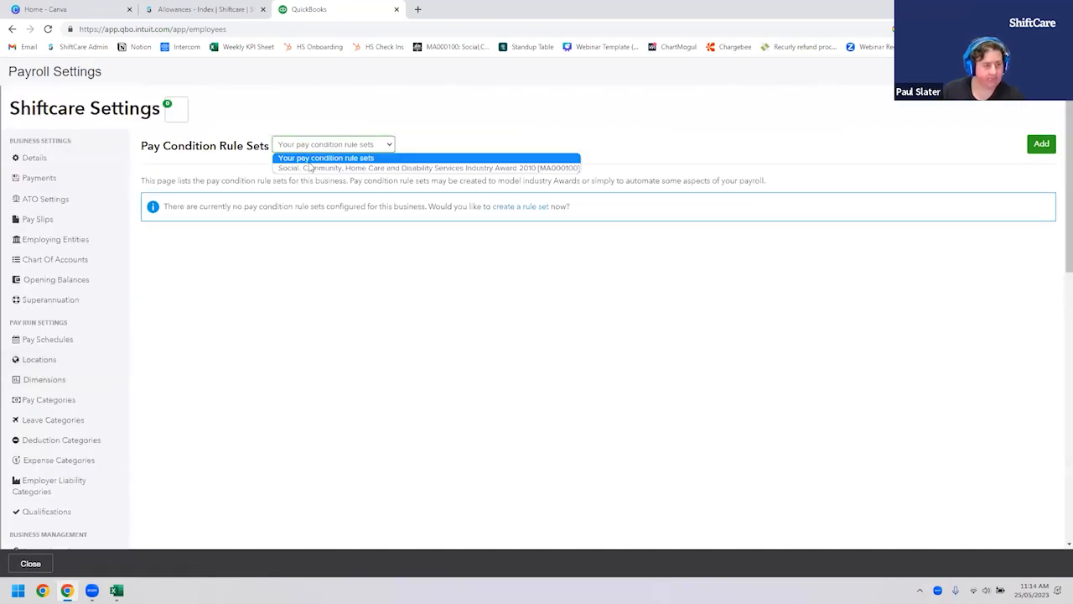
pyautogui.click(310, 167)
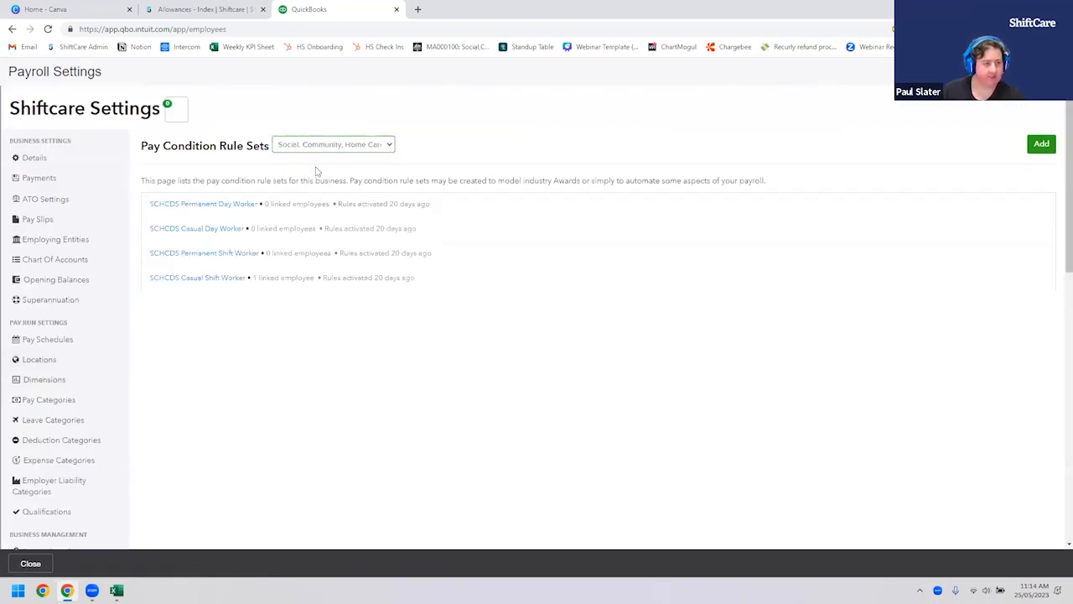
# Step: Review the SCHCDS Casual Shift Worker rule set's settings, and look through its list of draft rules
pyautogui.click(194, 281)
pyautogui.scroll(-3, 424, 350)
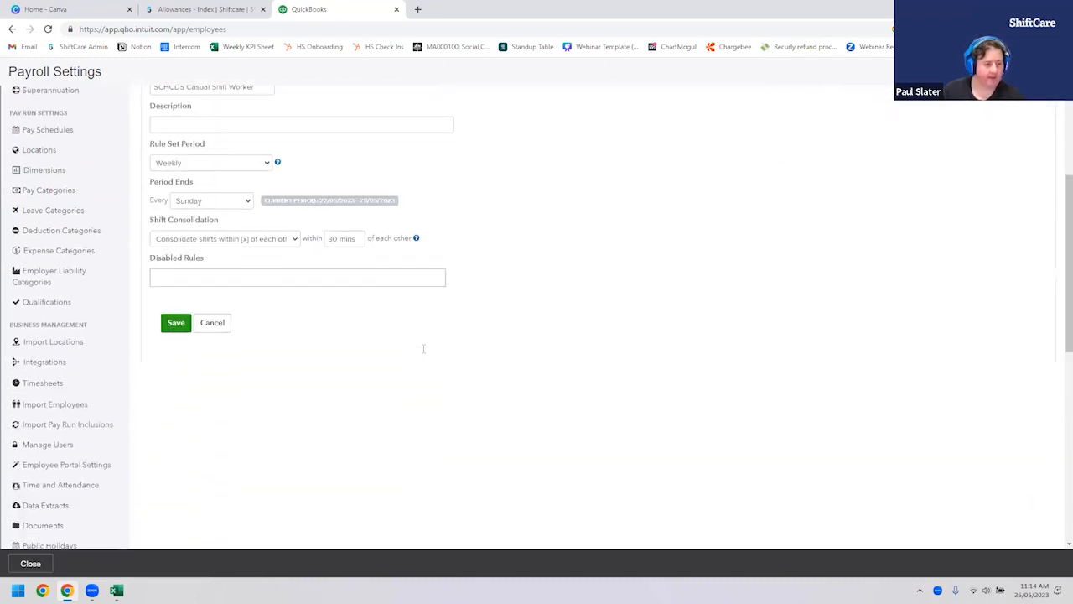
pyautogui.scroll(2, 424, 350)
pyautogui.click(962, 225)
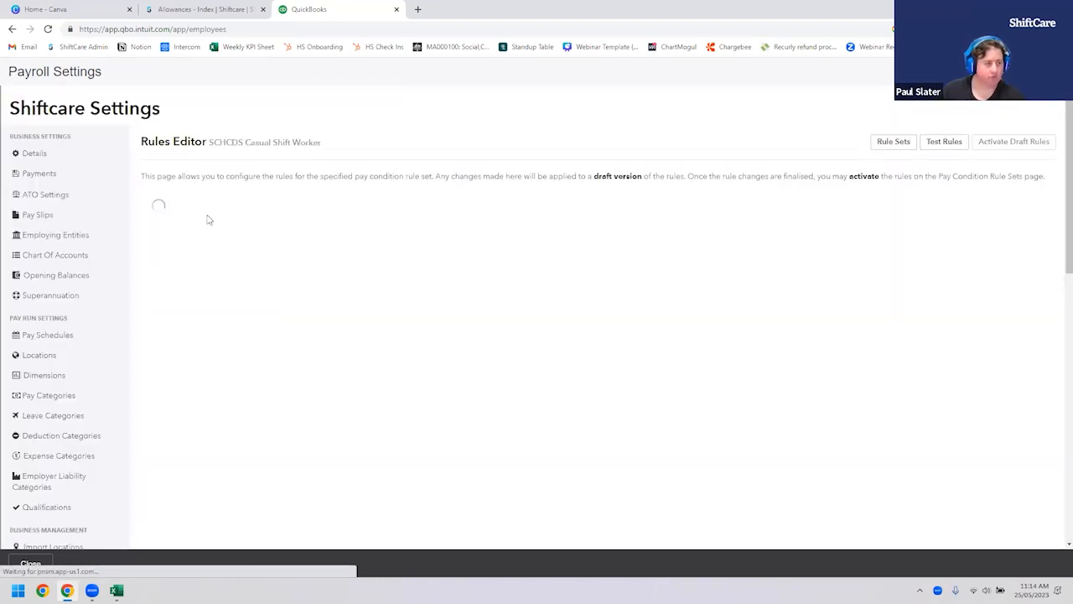
pyautogui.scroll(-2, 216, 391)
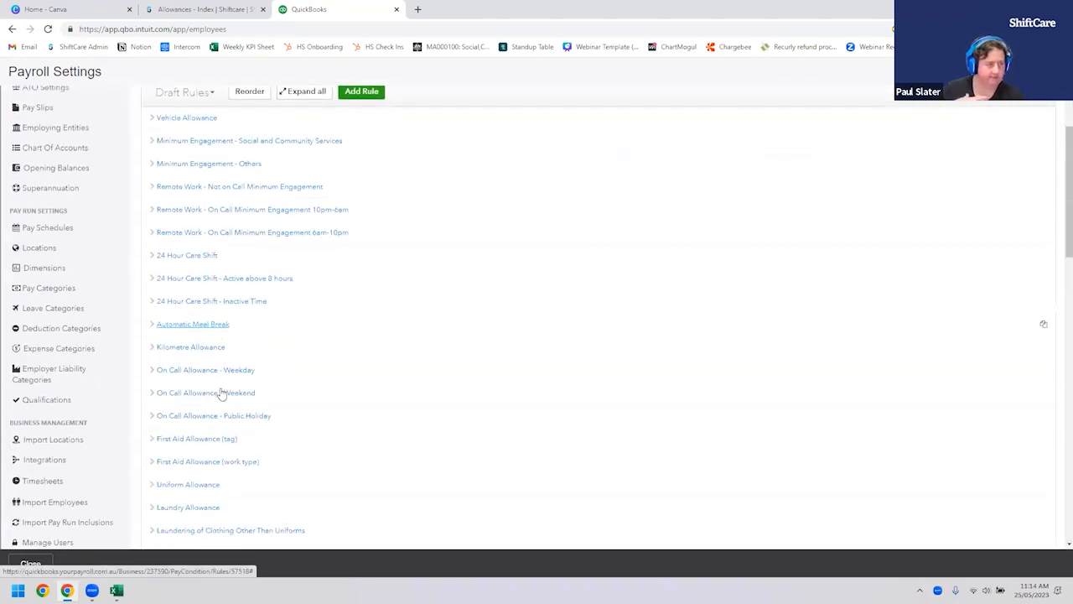
pyautogui.scroll(-2, 225, 391)
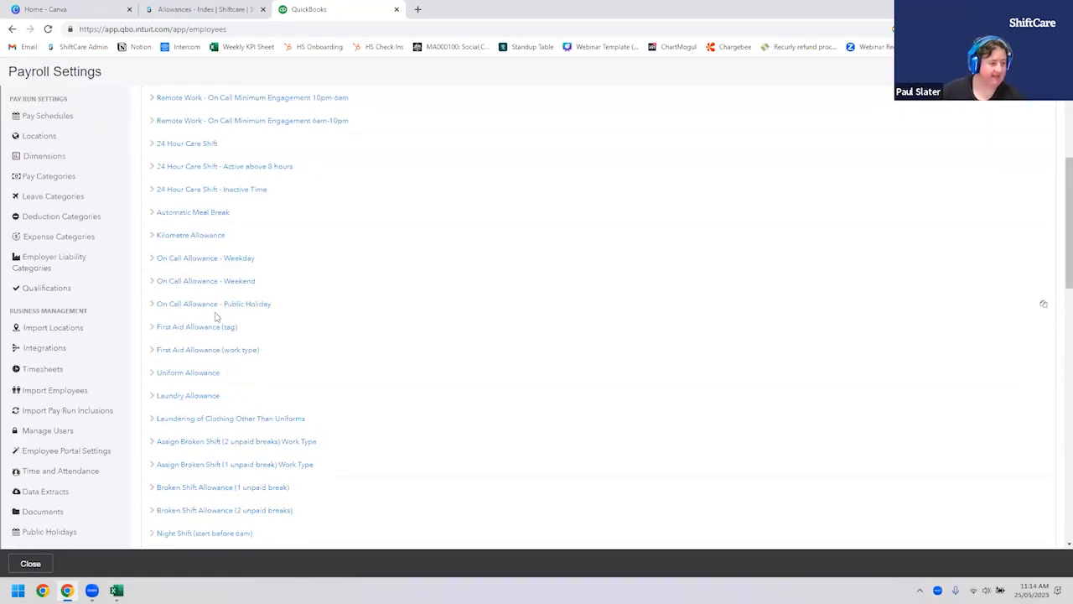
pyautogui.scroll(-1, 317, 331)
pyautogui.scroll(-2, 319, 332)
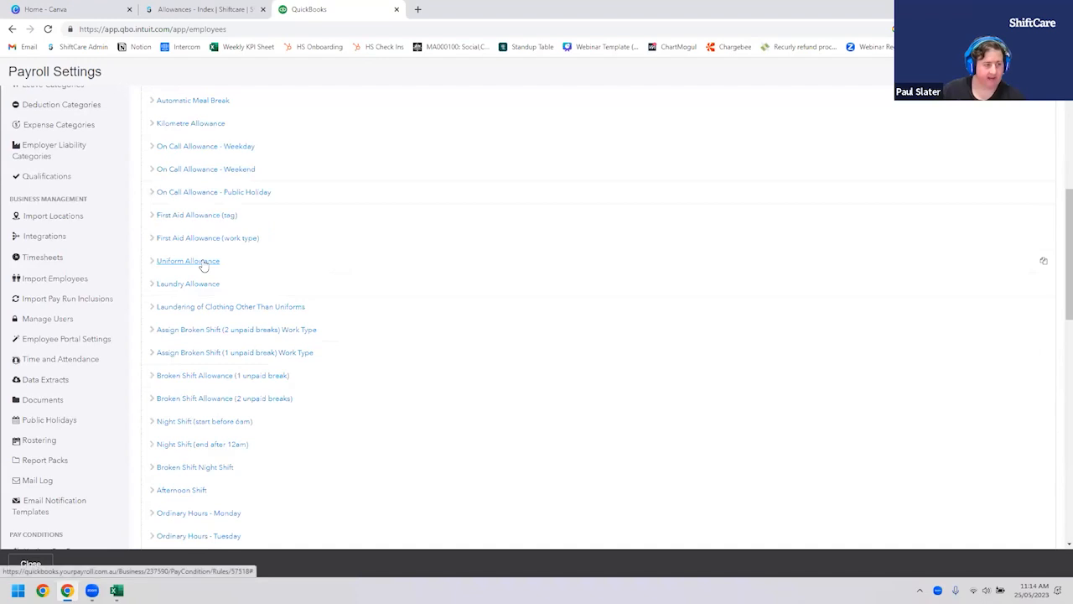
# Step: Expand the First Aid Allowance (tag) rule and examine its employee tag condition, allowance per hour worked and weekly maximum
pyautogui.click(192, 215)
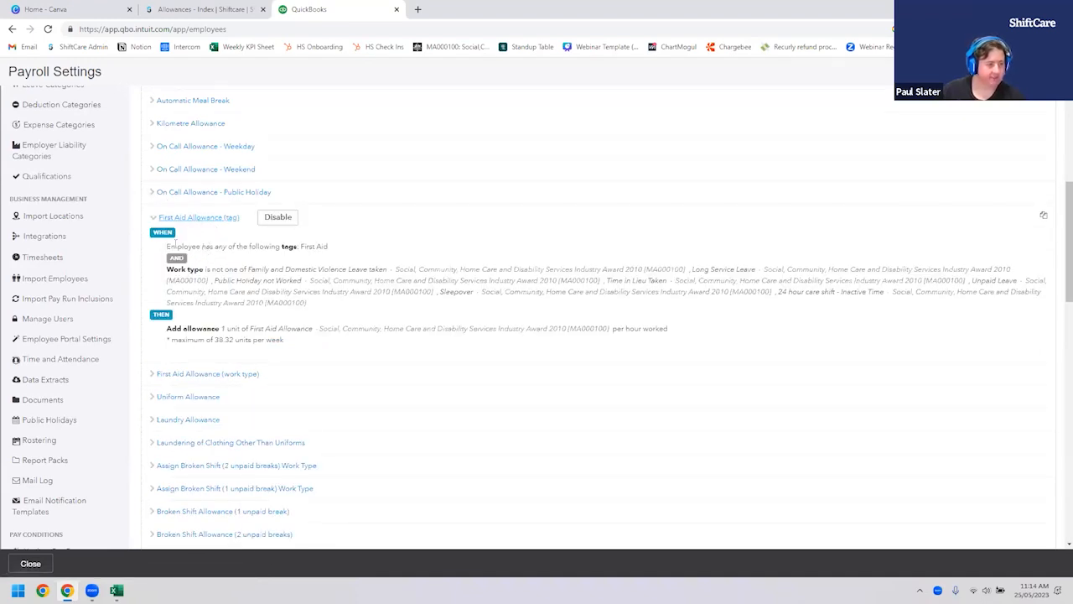
pyautogui.moveTo(168, 247); pyautogui.dragTo(331, 247)
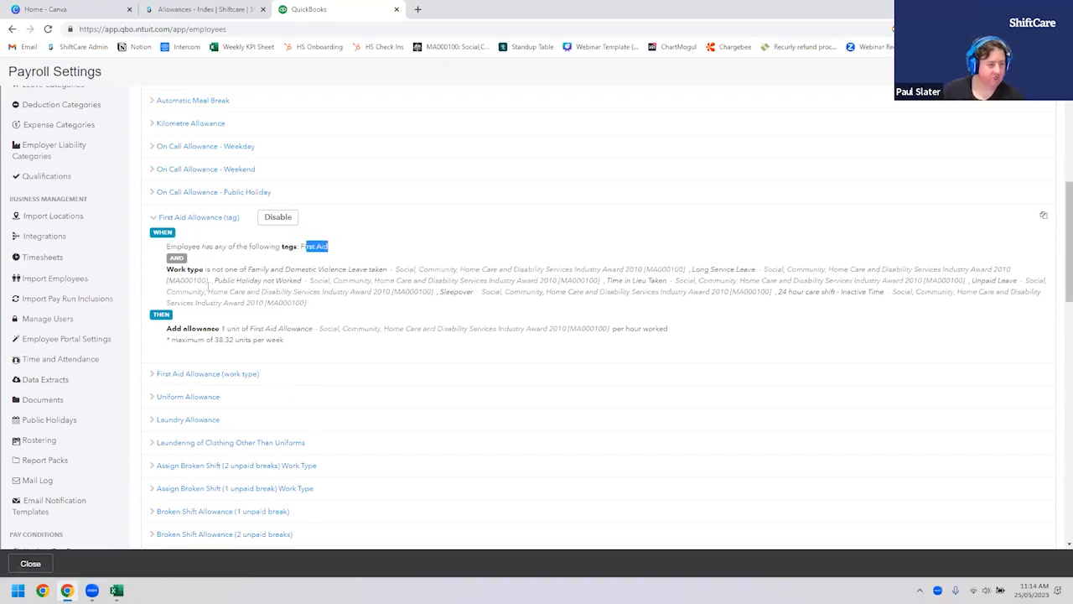
pyautogui.moveTo(183, 329); pyautogui.dragTo(316, 328)
pyautogui.moveTo(614, 328); pyautogui.dragTo(728, 328)
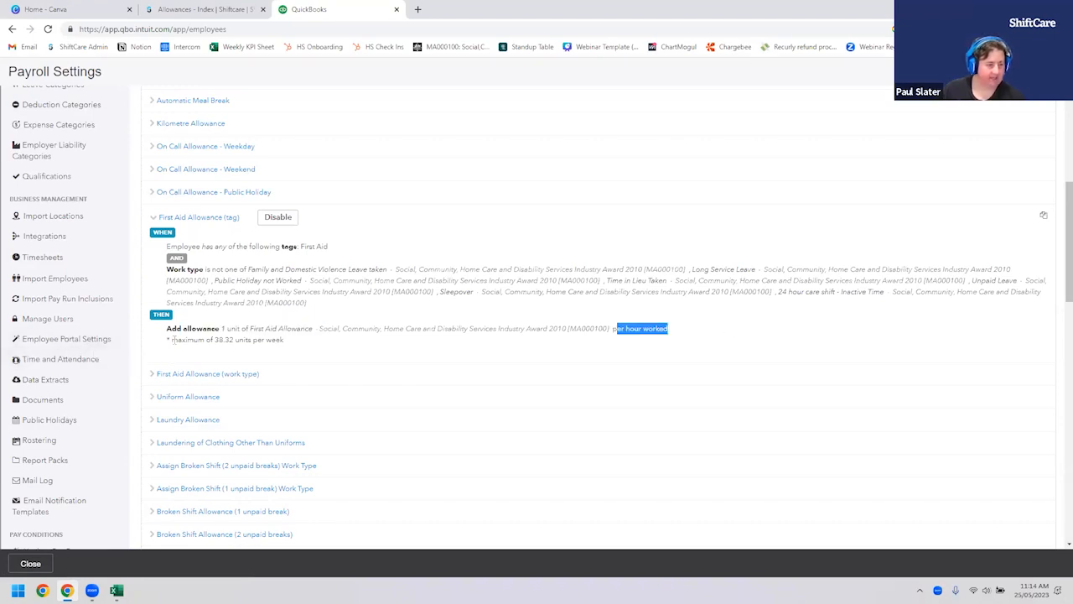
pyautogui.moveTo(172, 340); pyautogui.dragTo(285, 342)
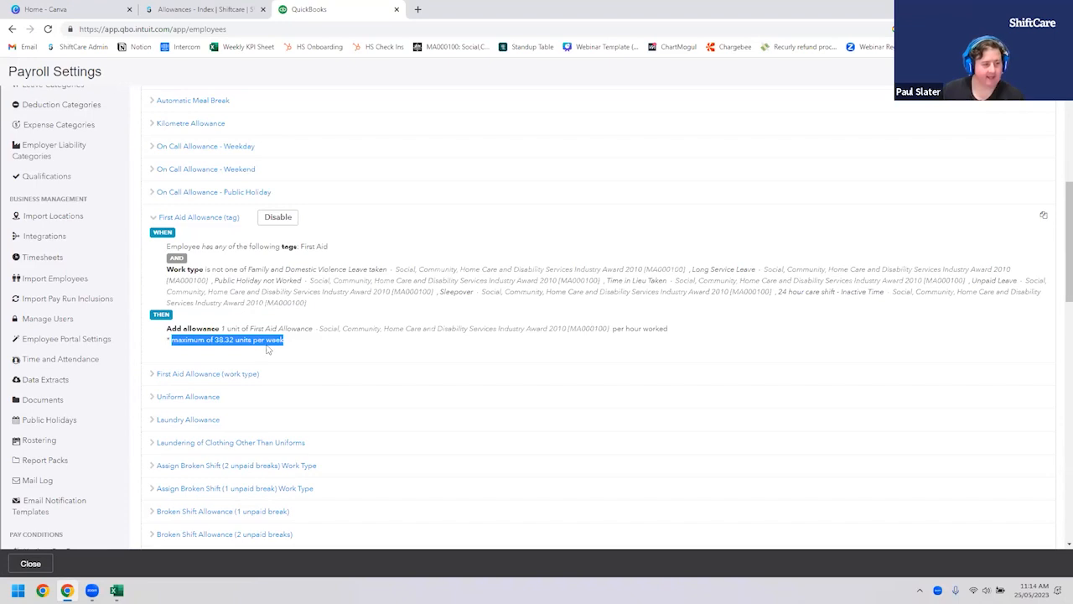
pyautogui.moveTo(167, 246); pyautogui.dragTo(330, 249)
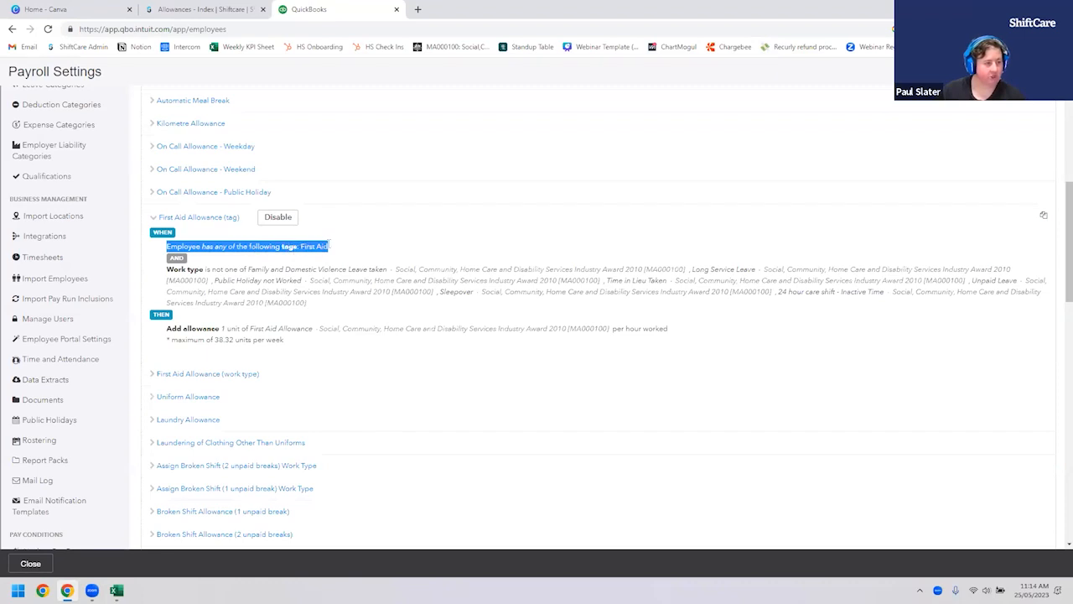
# Step: Expand the Laundry Allowance and Uniform Allowance rules, and examine the employee tag that the Laundry Allowance requires
pyautogui.scroll(-1, 260, 411)
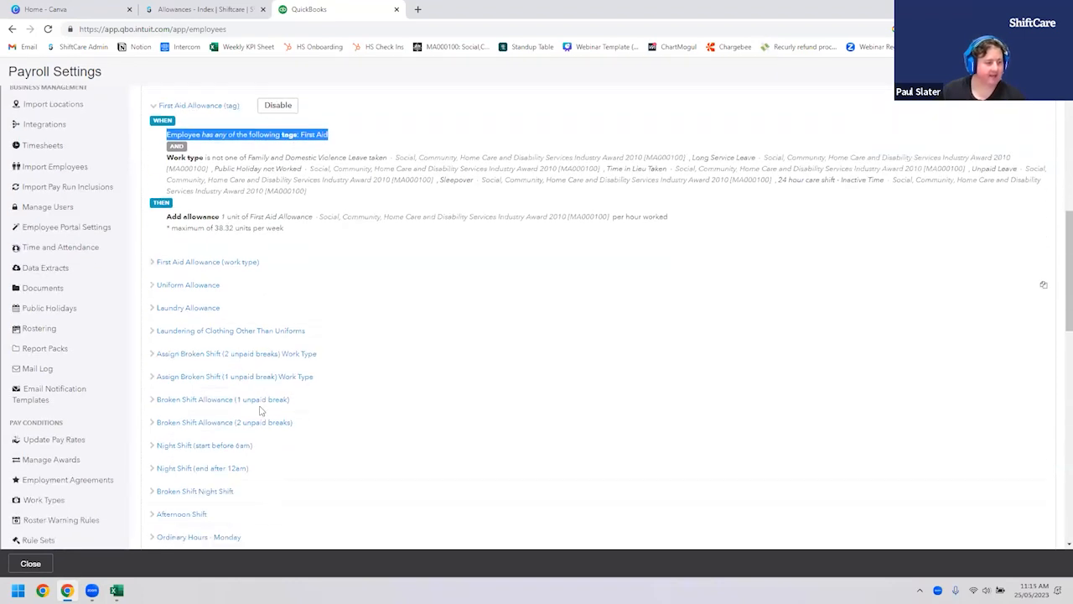
pyautogui.click(181, 308)
pyautogui.moveTo(170, 339); pyautogui.dragTo(356, 339)
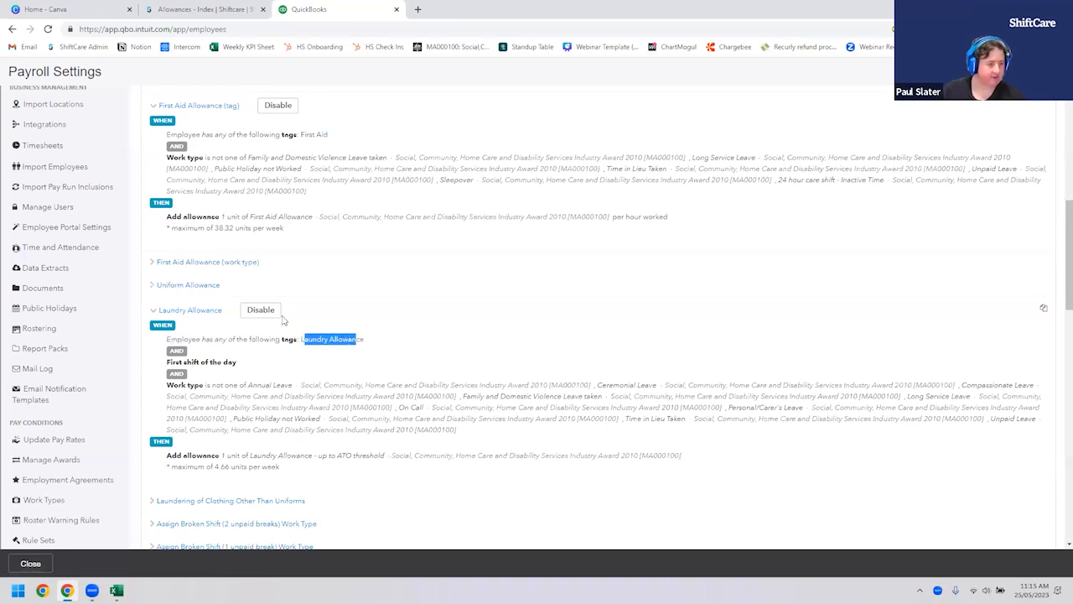
pyautogui.click(185, 284)
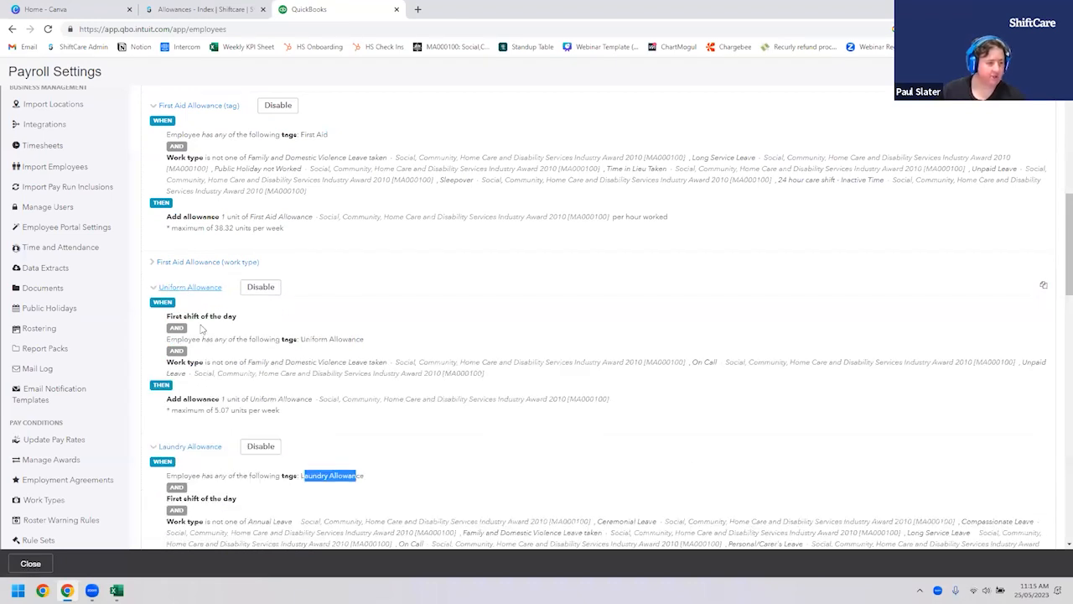
# Step: Examine the Uniform Allowance rule's employee tag and the Broken Shift Allowance (1 unpaid break) rule's conditions, and leave the payroll settings
pyautogui.moveTo(305, 338); pyautogui.dragTo(369, 340)
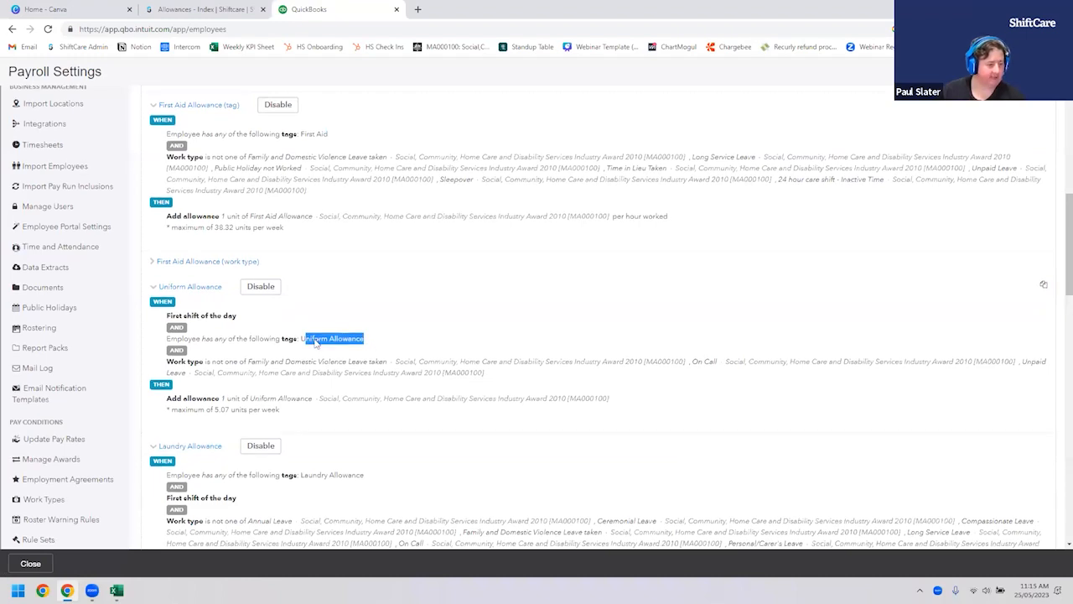
pyautogui.scroll(-4, 316, 344)
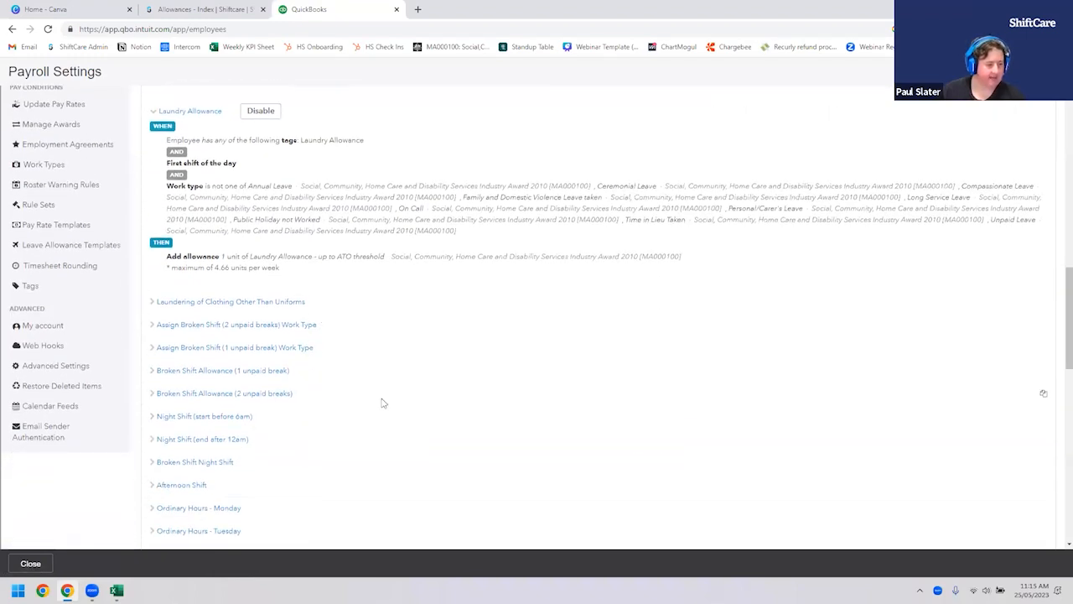
pyautogui.click(252, 372)
pyautogui.scroll(-3, 336, 326)
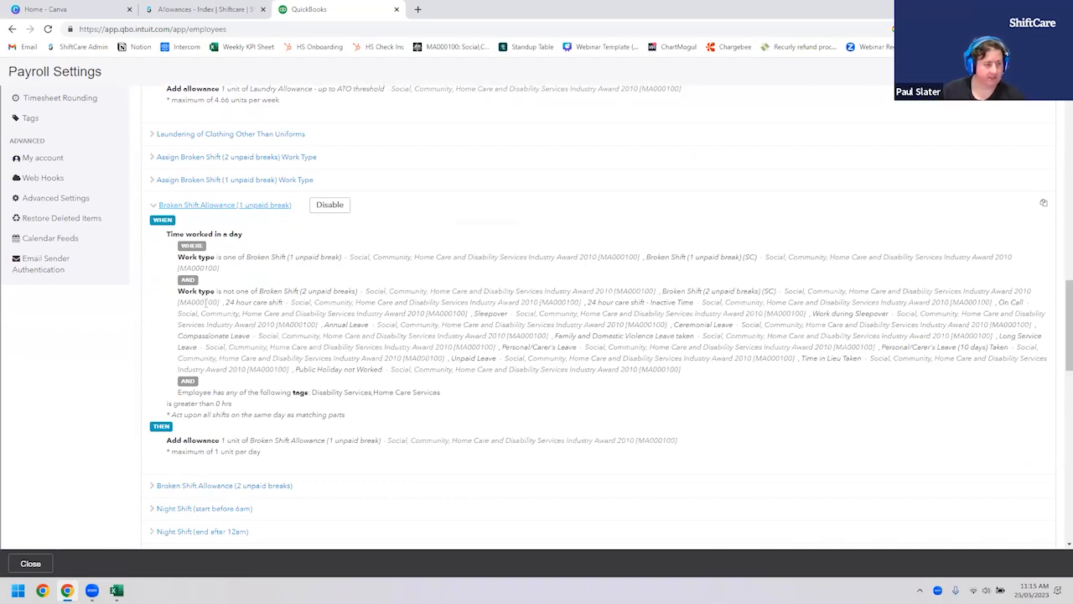
pyautogui.scroll(3, 235, 391)
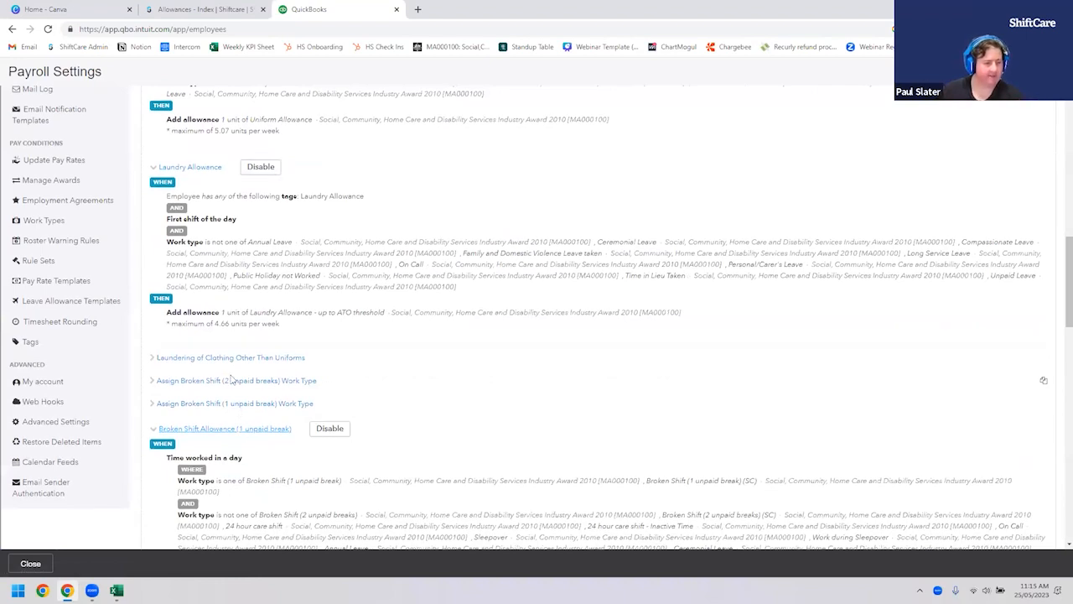
pyautogui.click(242, 428)
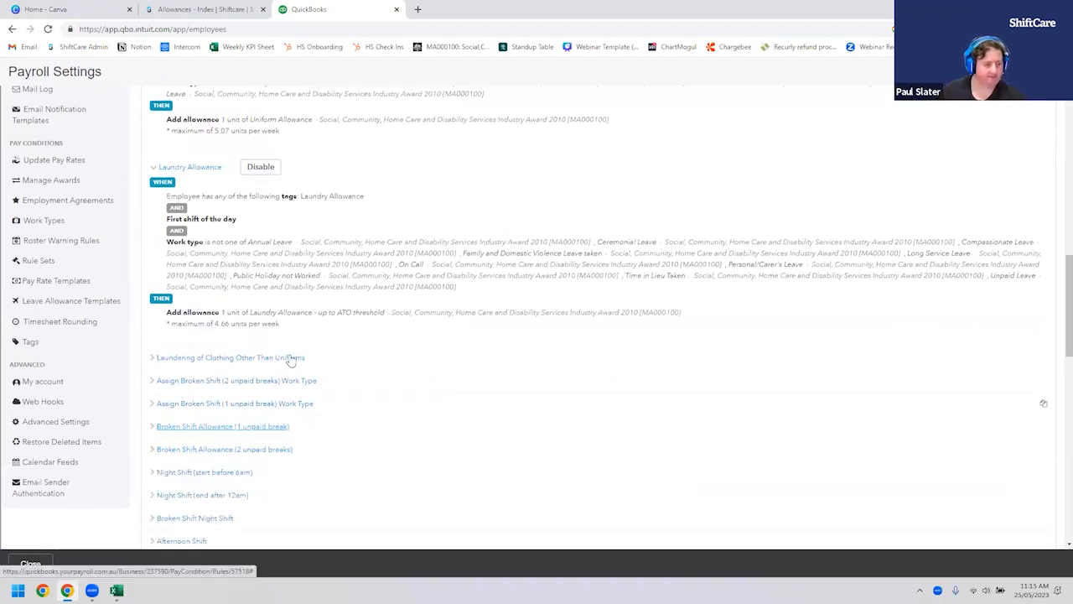
pyautogui.scroll(2, 290, 359)
pyautogui.scroll(10, 291, 361)
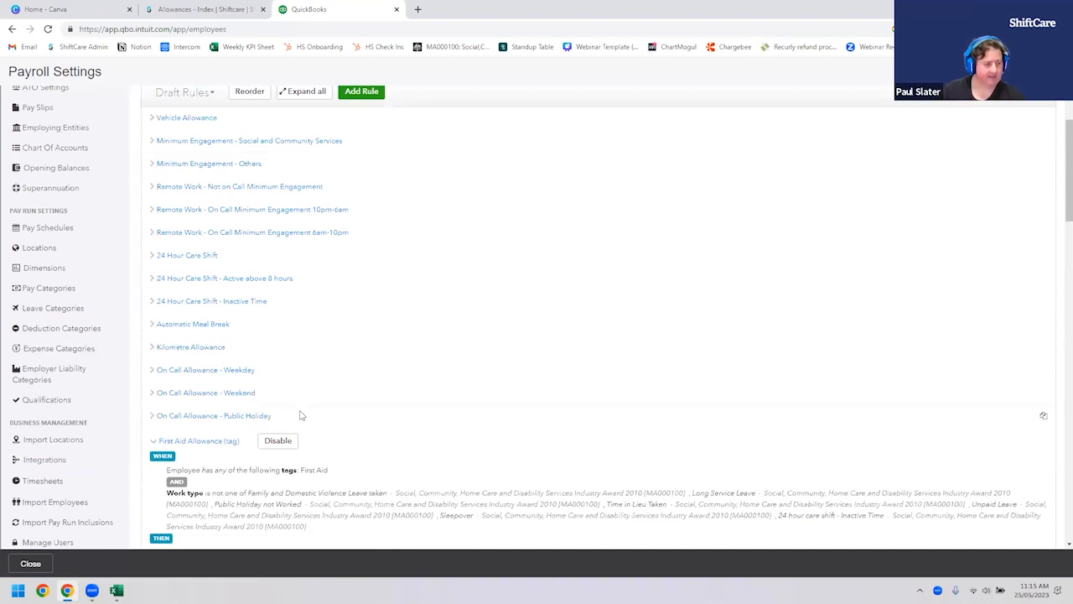
pyautogui.scroll(2, 302, 414)
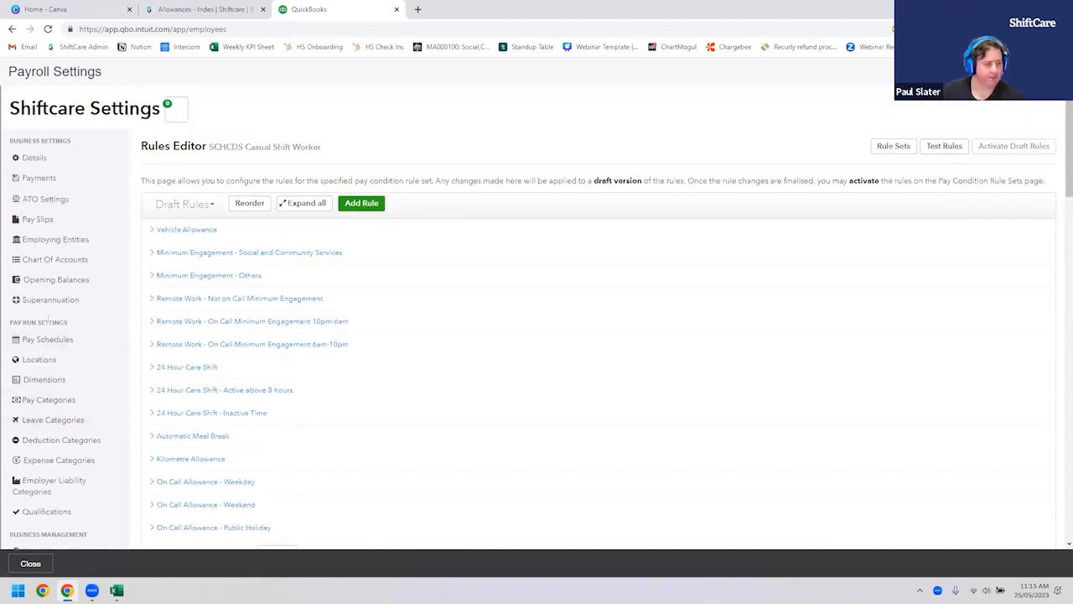
pyautogui.click(1054, 71)
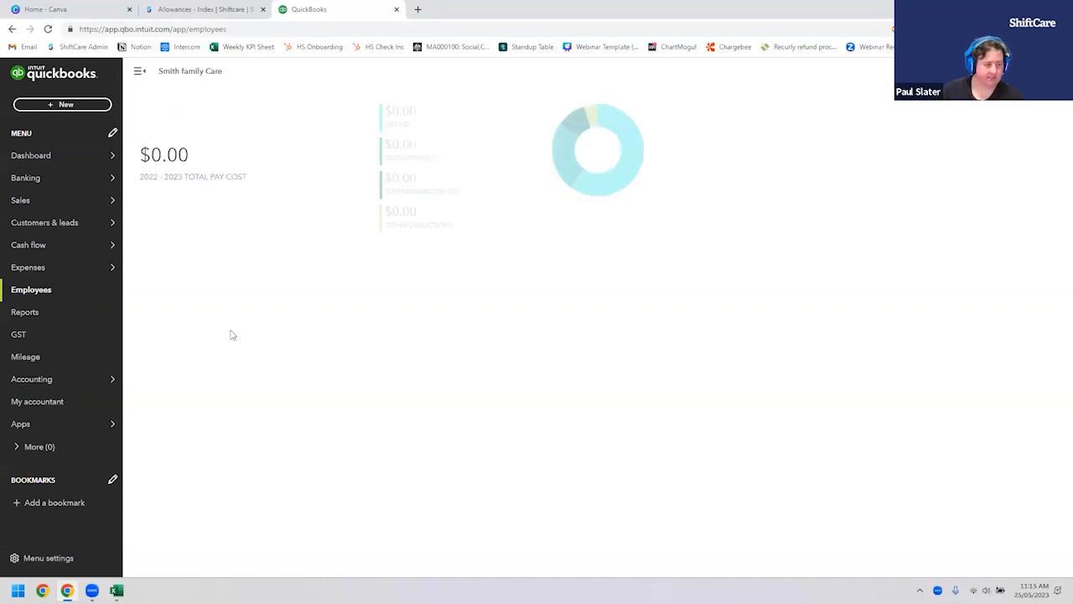
# Step: Add the First Aid and Laundry Allowance tags to the casual employee's details and save the record
pyautogui.click(168, 374)
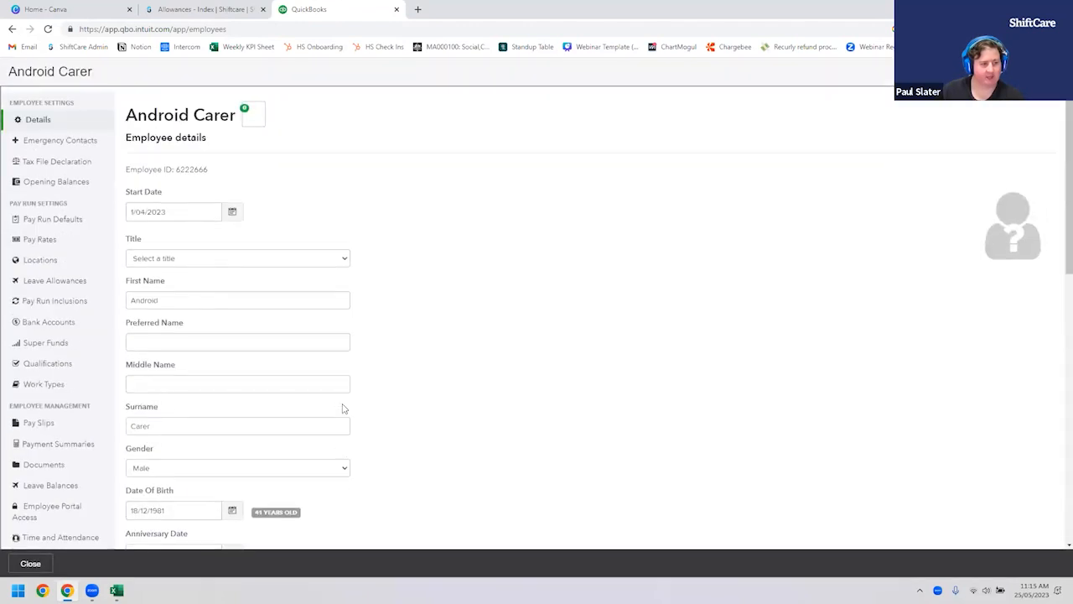
pyautogui.scroll(-3, 270, 366)
pyautogui.scroll(-10, 270, 366)
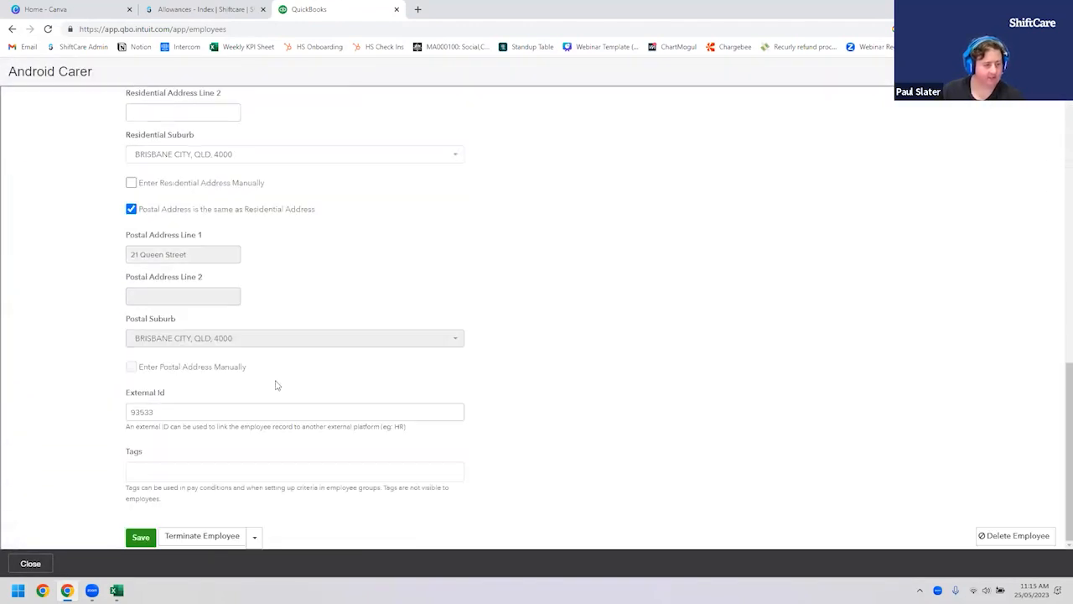
pyautogui.moveTo(155, 410); pyautogui.dragTo(103, 415)
pyautogui.click(139, 471)
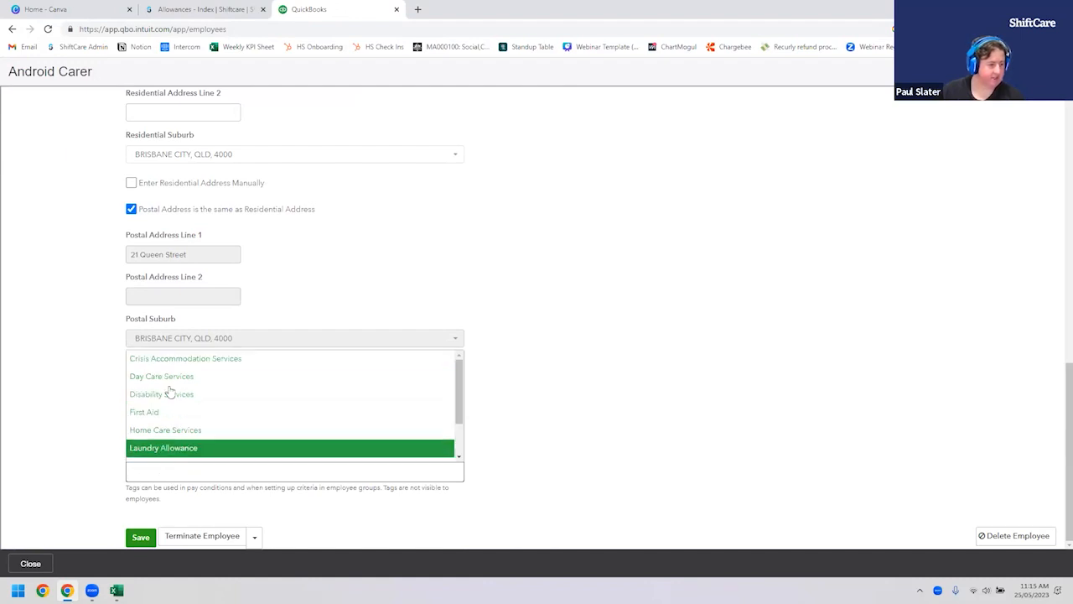
pyautogui.click(174, 412)
pyautogui.click(165, 484)
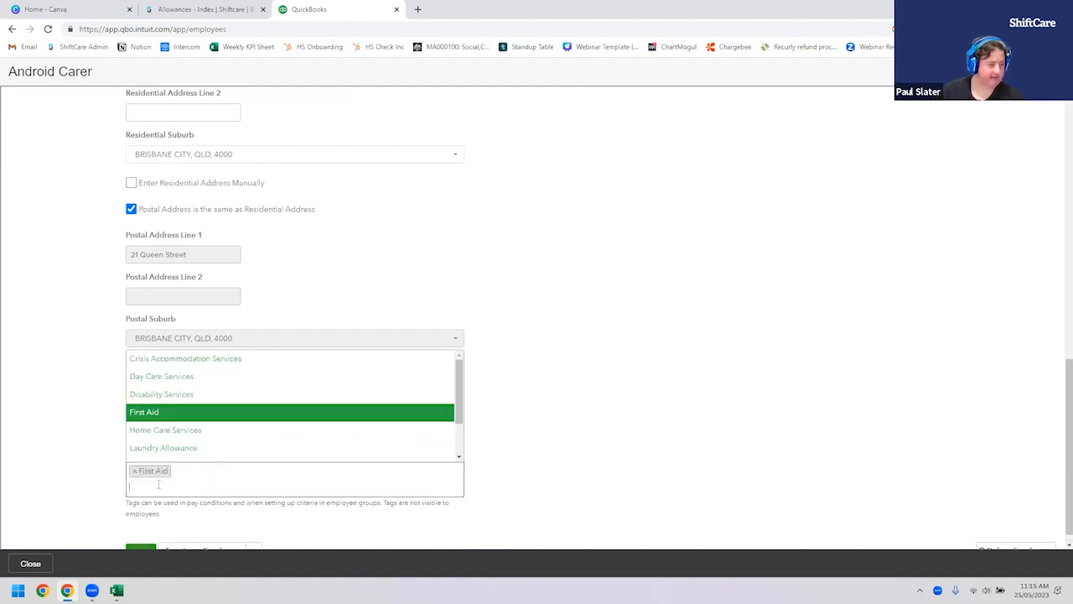
pyautogui.scroll(-2, 197, 411)
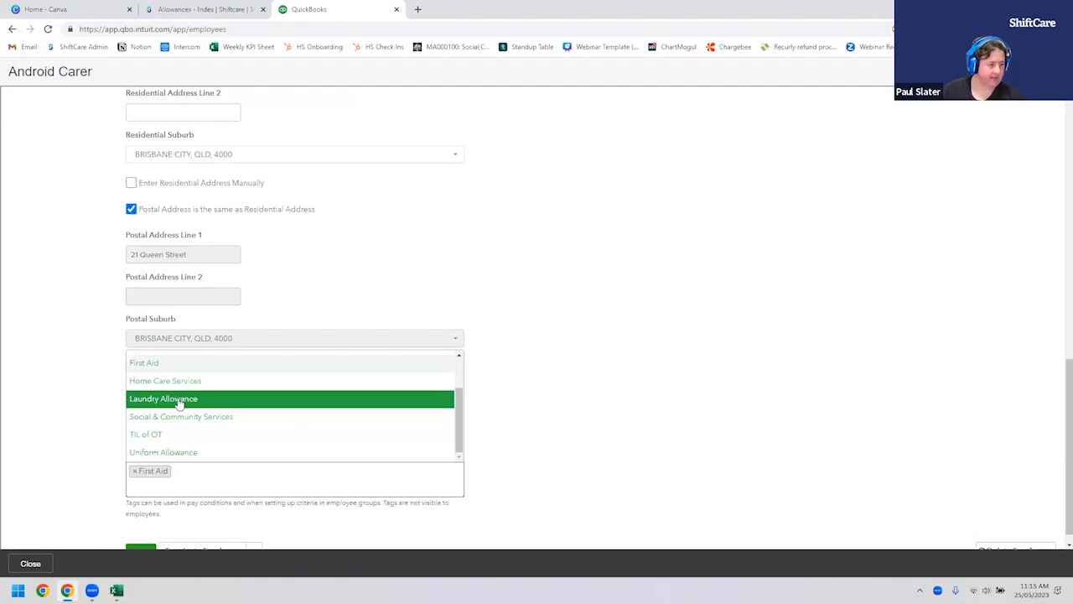
pyautogui.click(167, 398)
pyautogui.scroll(-1, 89, 455)
pyautogui.click(143, 535)
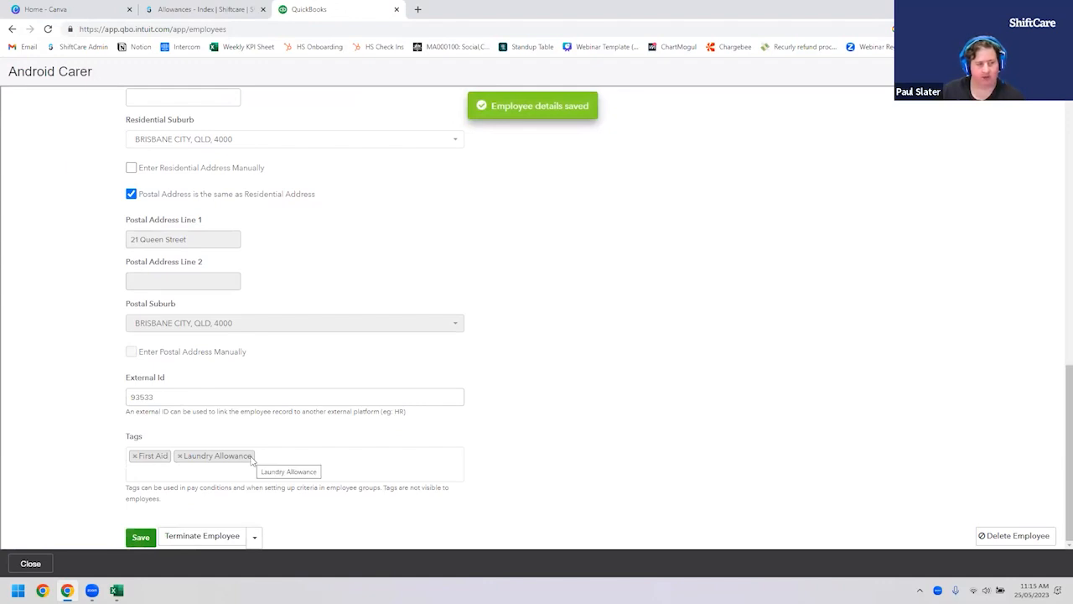
pyautogui.scroll(2, 401, 412)
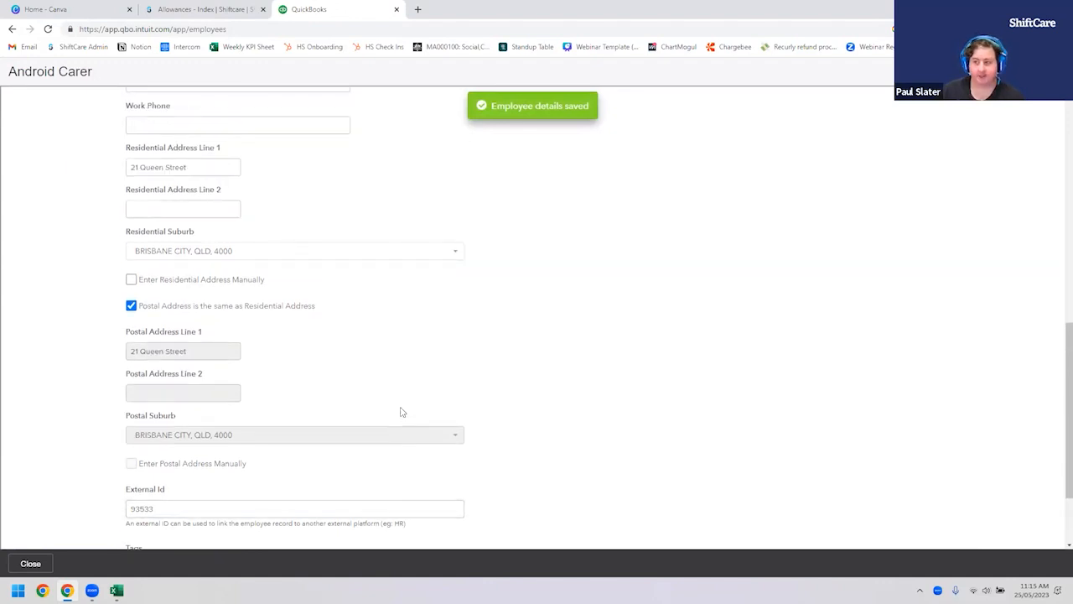
pyautogui.scroll(3, 333, 389)
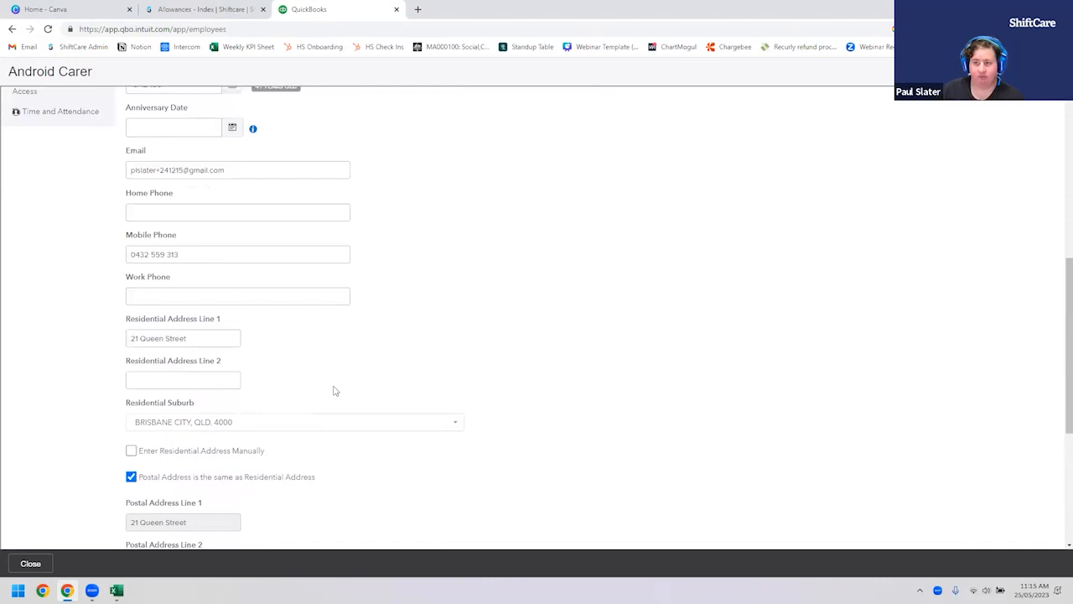
pyautogui.scroll(6, 336, 394)
pyautogui.scroll(-4, 363, 404)
pyautogui.scroll(-6, 363, 404)
pyautogui.scroll(5, 363, 404)
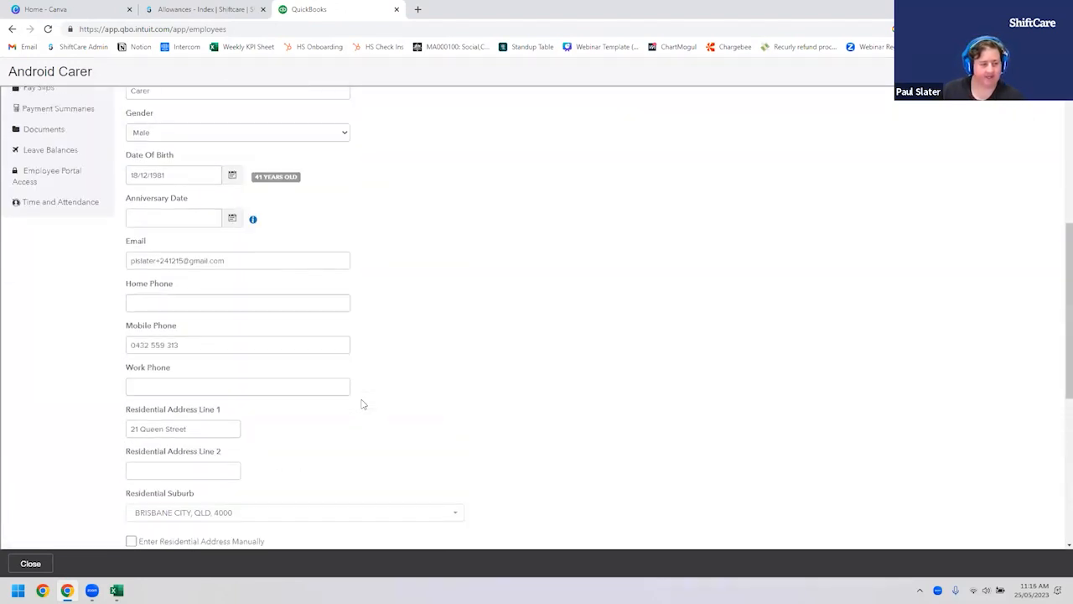
pyautogui.scroll(3, 362, 404)
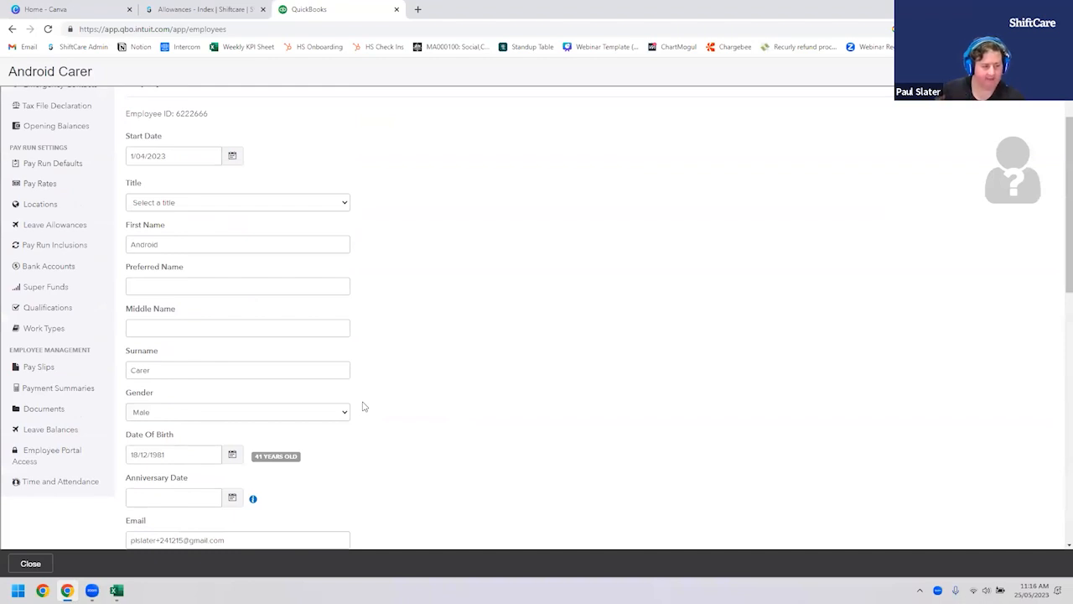
pyautogui.scroll(1, 363, 408)
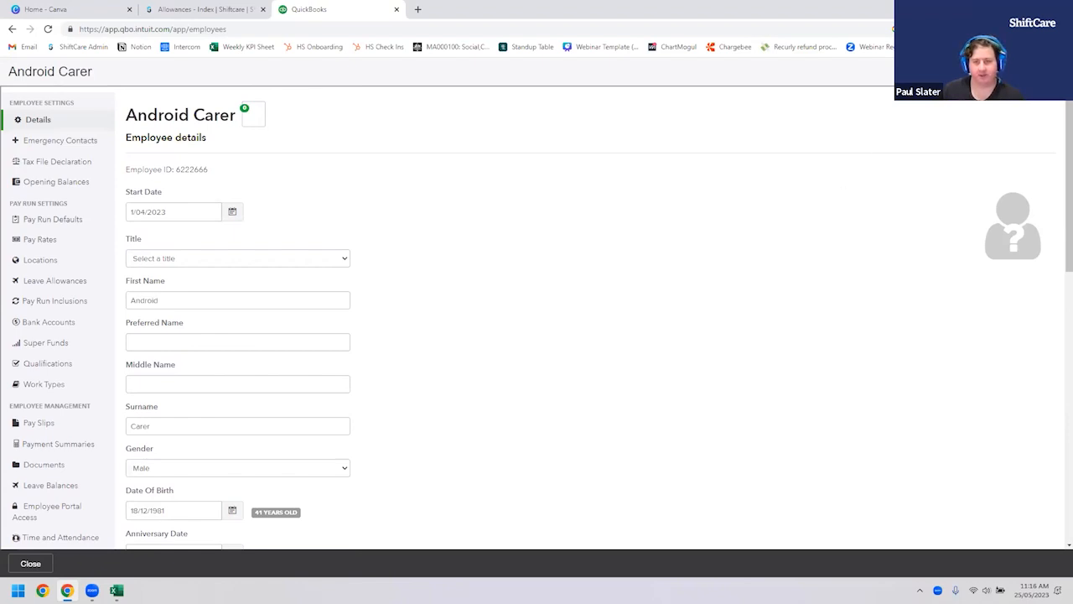
# Step: Close the employee record and open the pay condition rule sets in the payroll settings
pyautogui.press('Escape')
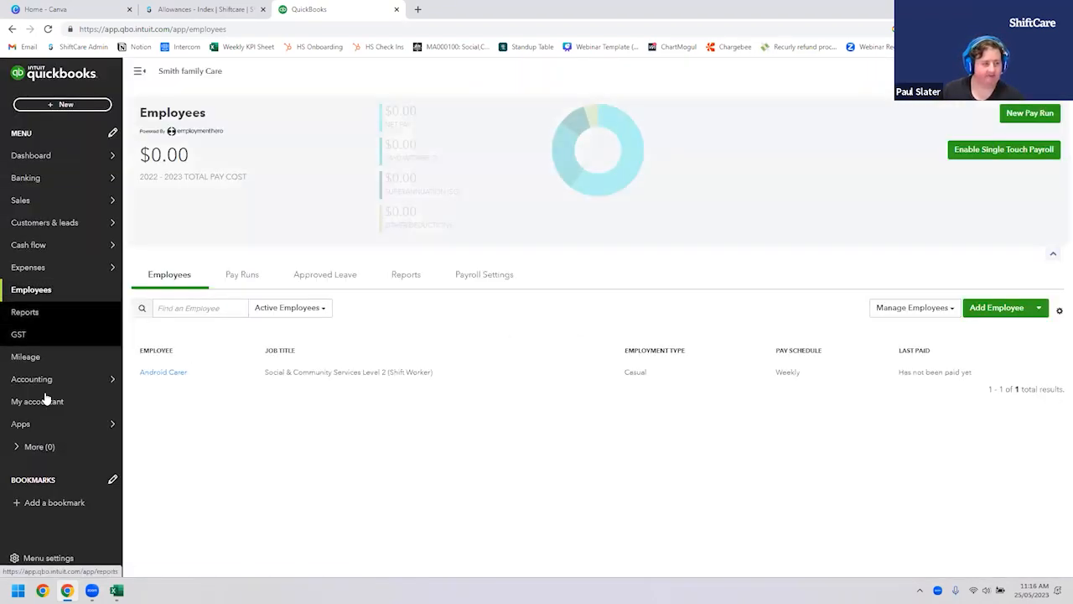
pyautogui.click(496, 289)
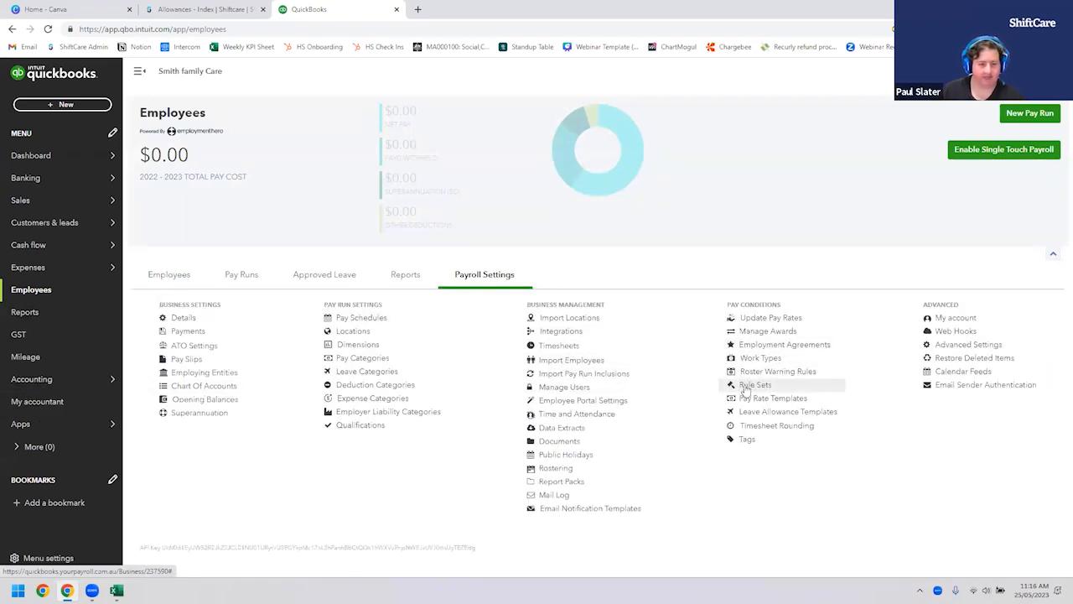
pyautogui.click(719, 388)
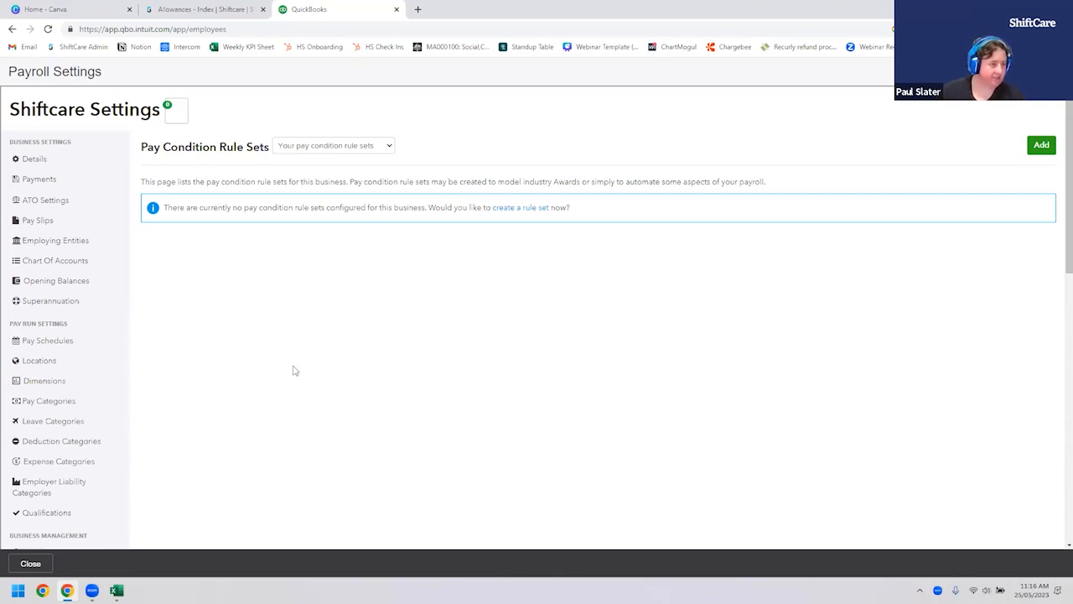
# Step: In ShiftCare, export this week's timesheet report in KeyPay / Quickbooks format for all hours, and download the exported file
pyautogui.click(208, 11)
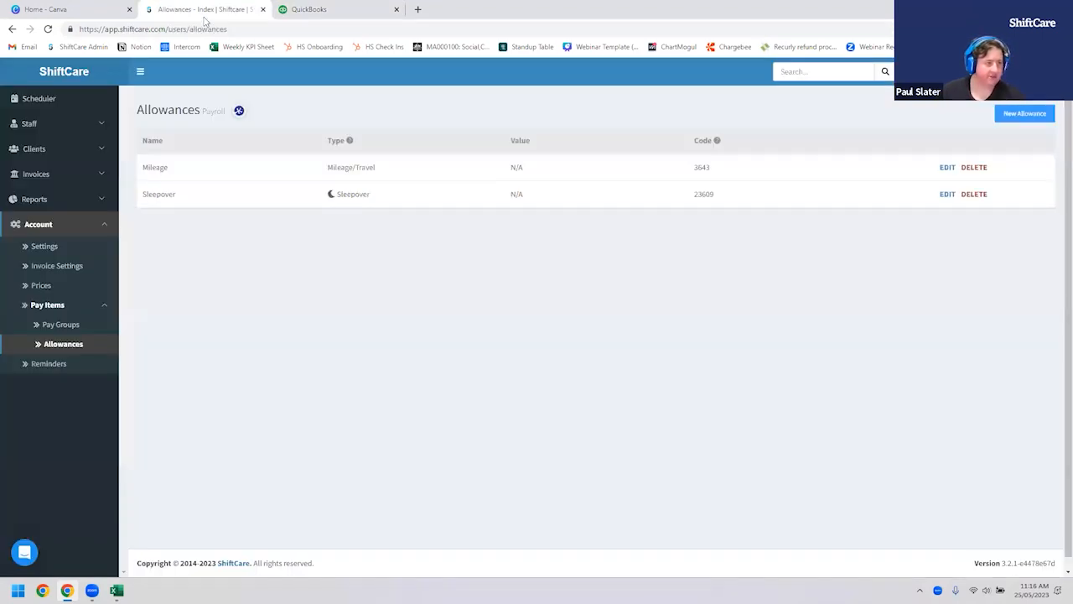
pyautogui.click(61, 199)
pyautogui.click(50, 318)
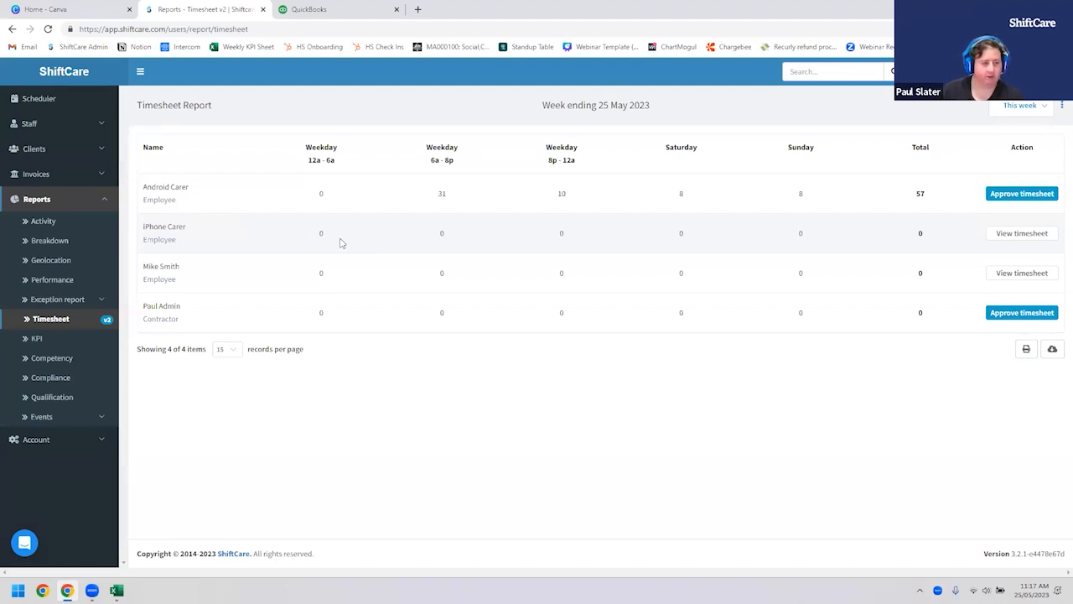
pyautogui.click(1049, 350)
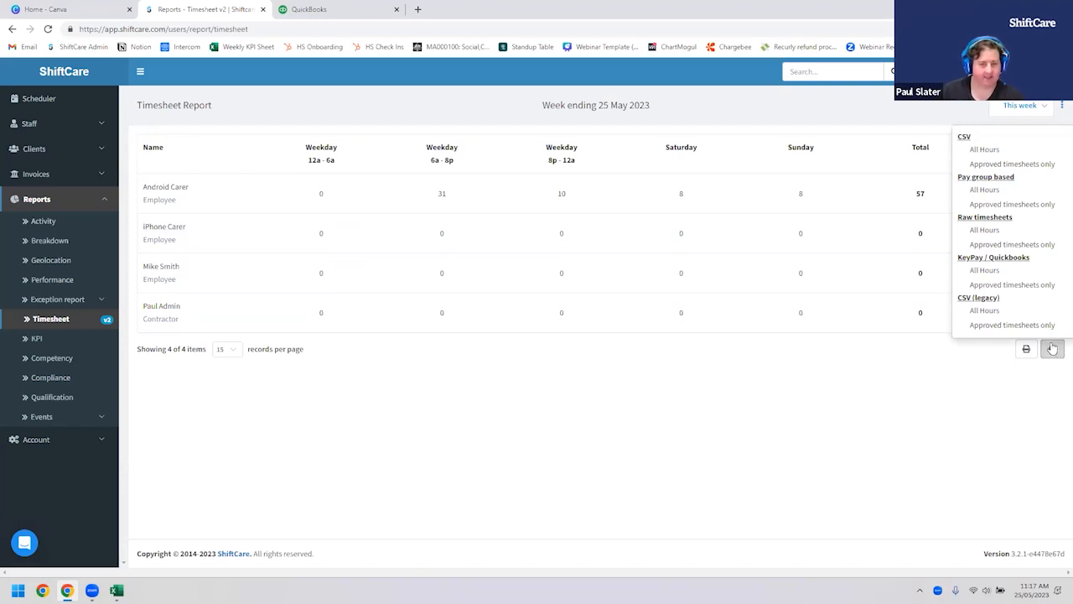
pyautogui.click(988, 273)
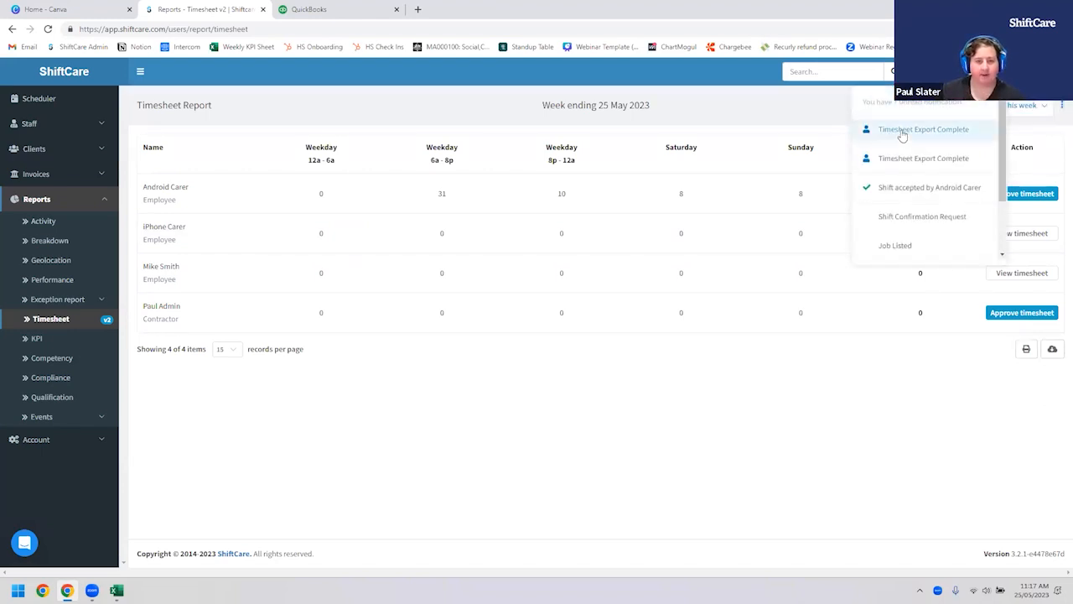
pyautogui.click(900, 132)
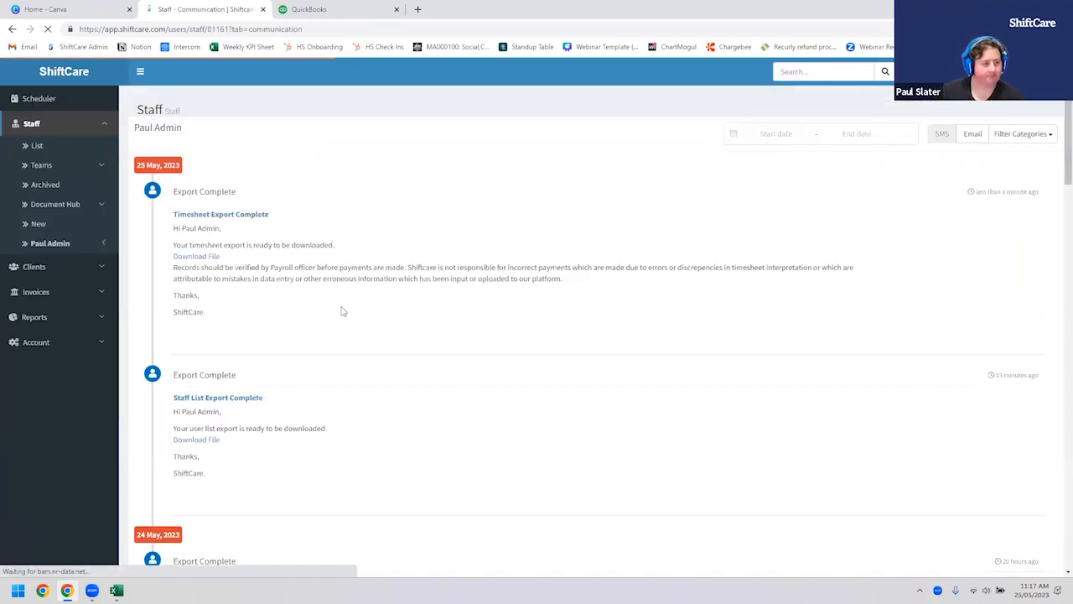
pyautogui.click(198, 258)
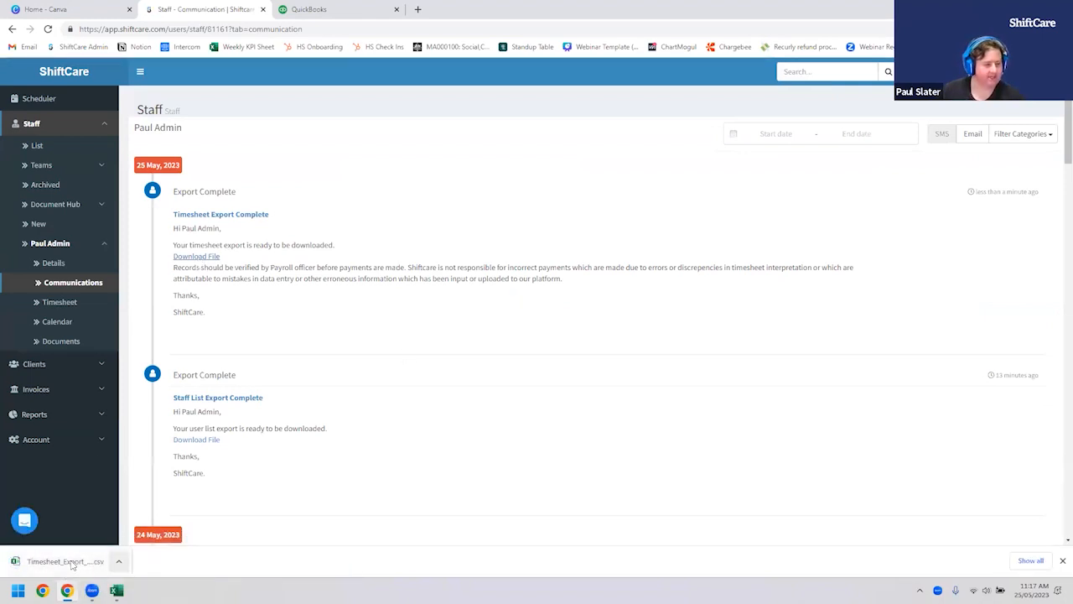
pyautogui.click(319, 8)
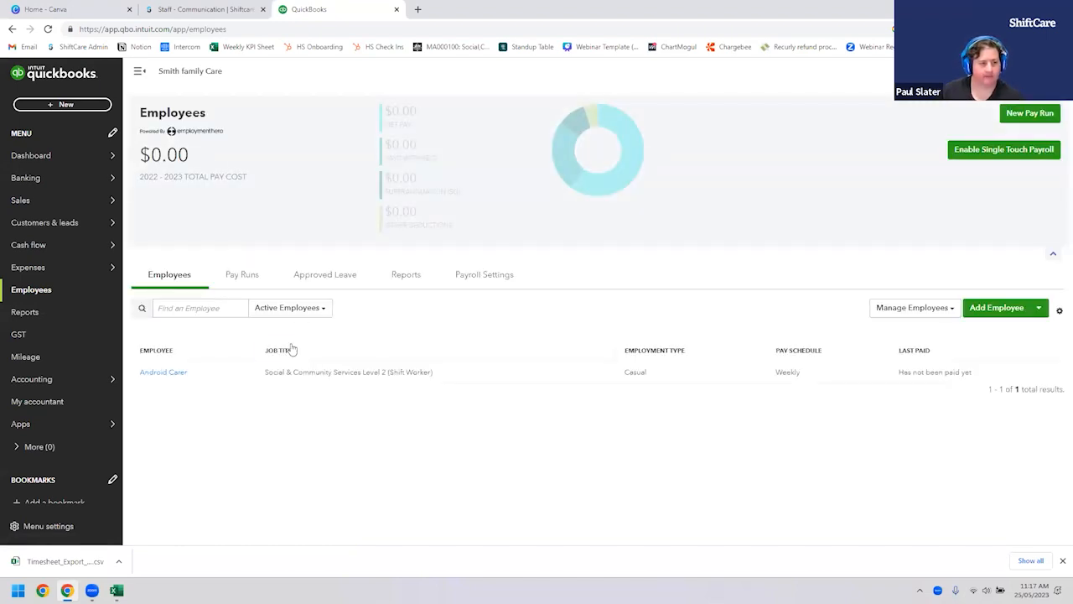
pyautogui.click(905, 309)
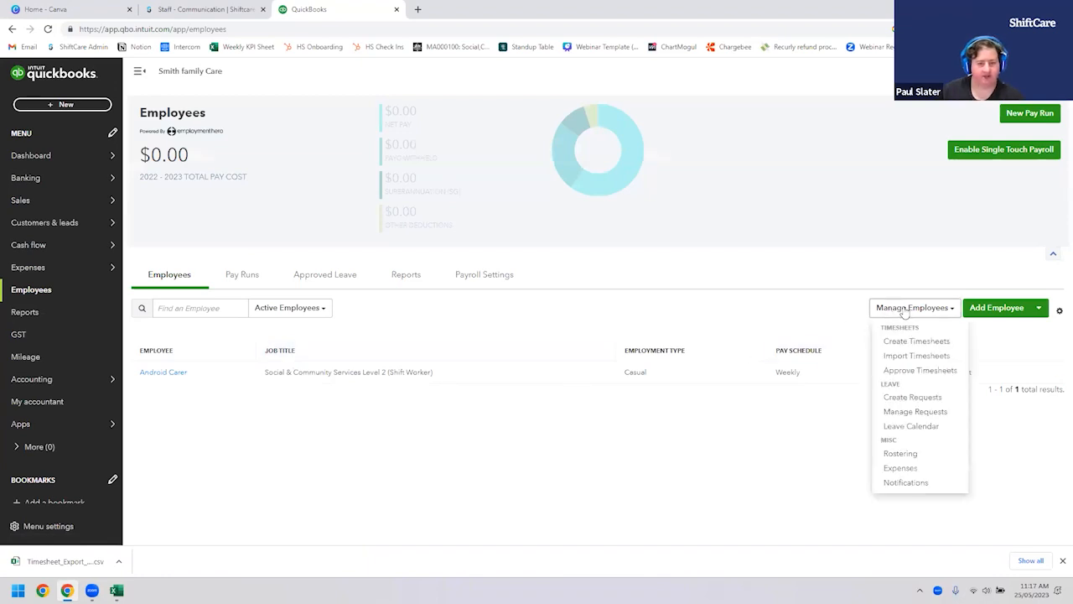
pyautogui.click(899, 357)
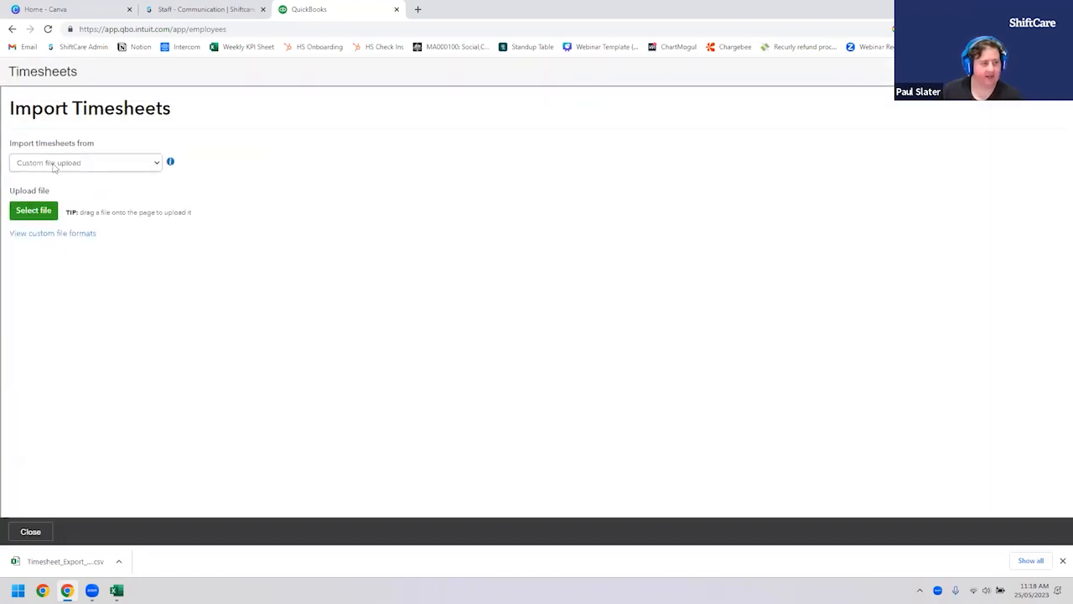
pyautogui.click(32, 212)
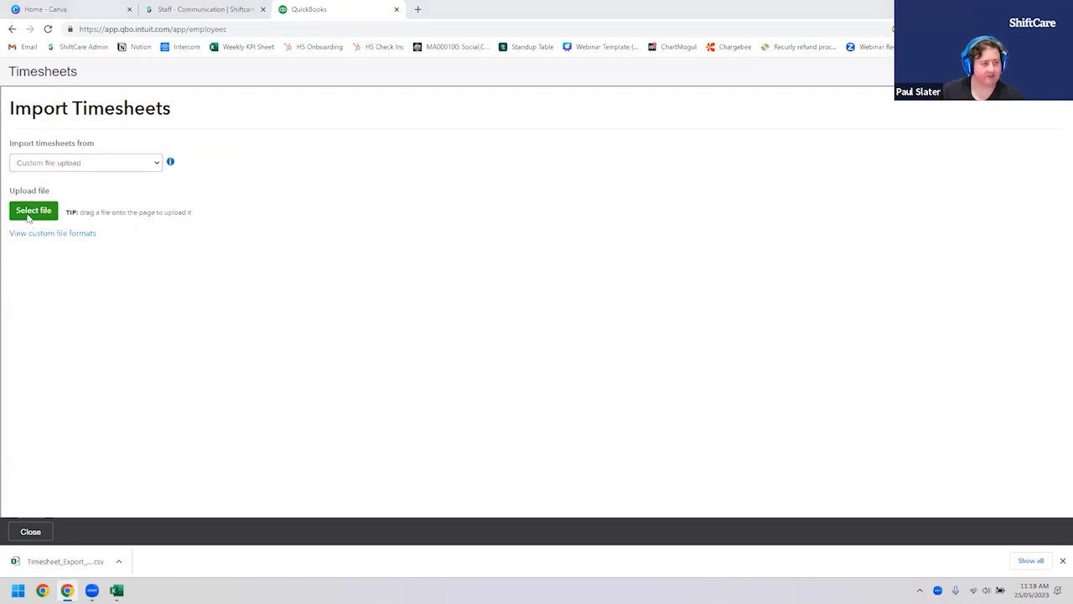
pyautogui.doubleClick(146, 105)
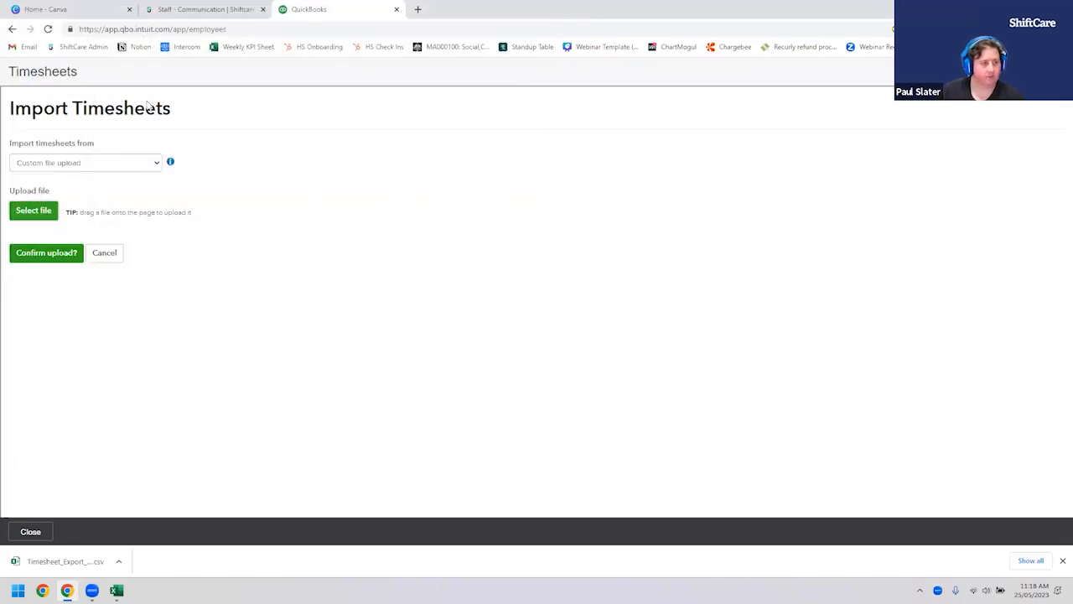
pyautogui.click(48, 231)
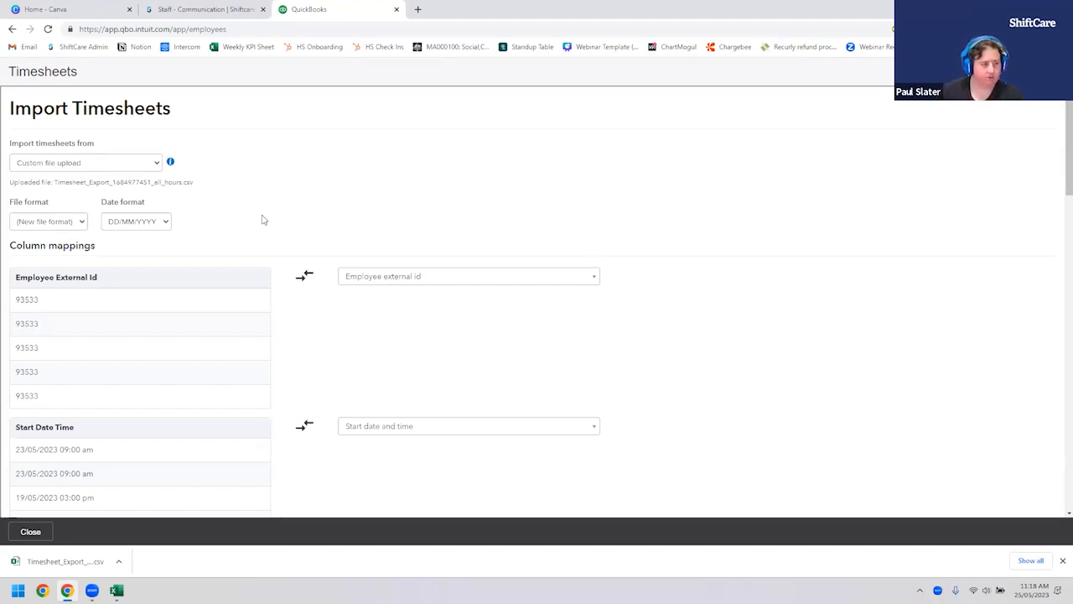
# Step: Examine the import column mappings for Employee External Id, start and end date times, Break Duration and Shift Type
pyautogui.moveTo(18, 277); pyautogui.dragTo(145, 281)
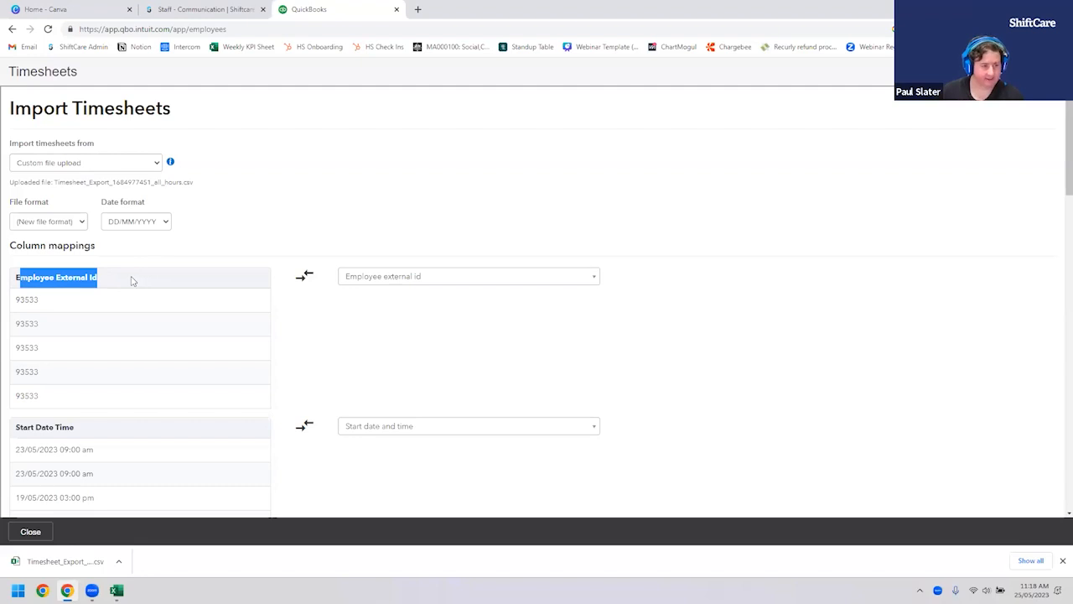
pyautogui.click(131, 280)
pyautogui.scroll(-3, 177, 265)
pyautogui.moveTo(93, 220); pyautogui.dragTo(4, 222)
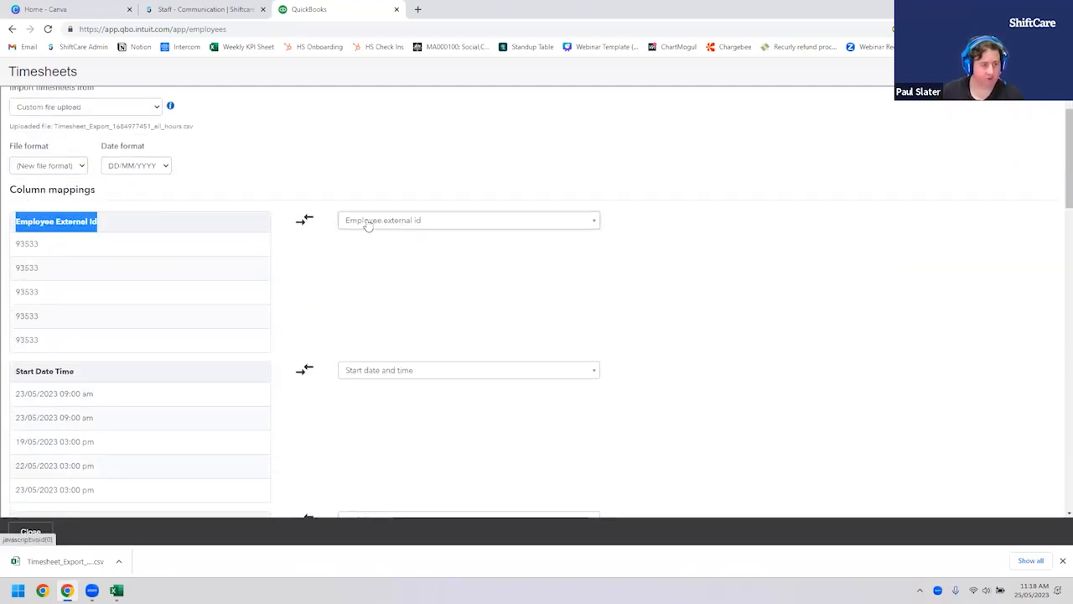
pyautogui.click(88, 225)
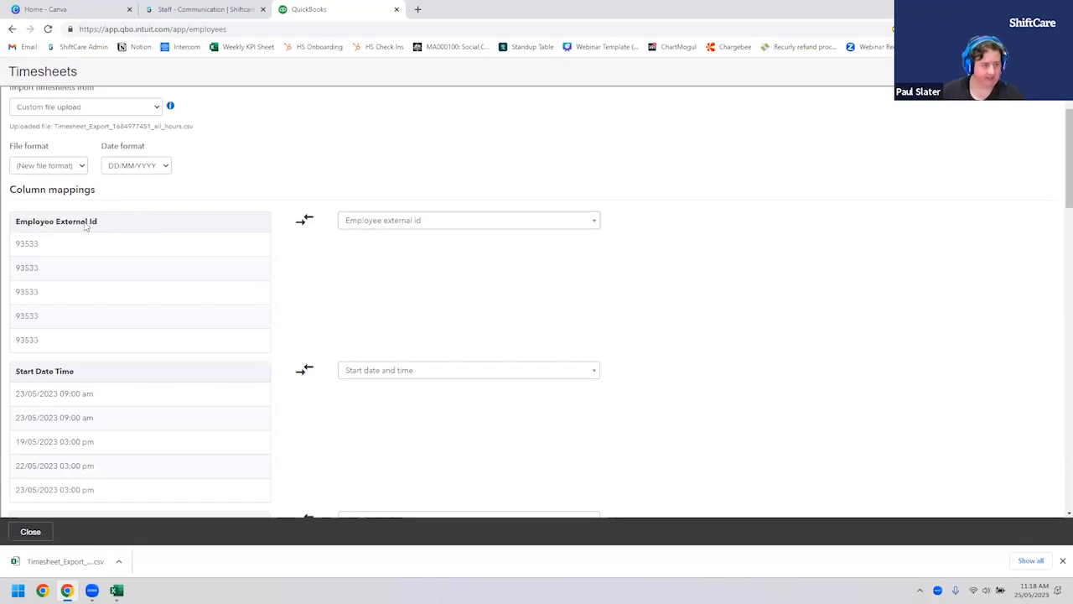
pyautogui.scroll(-1, 116, 286)
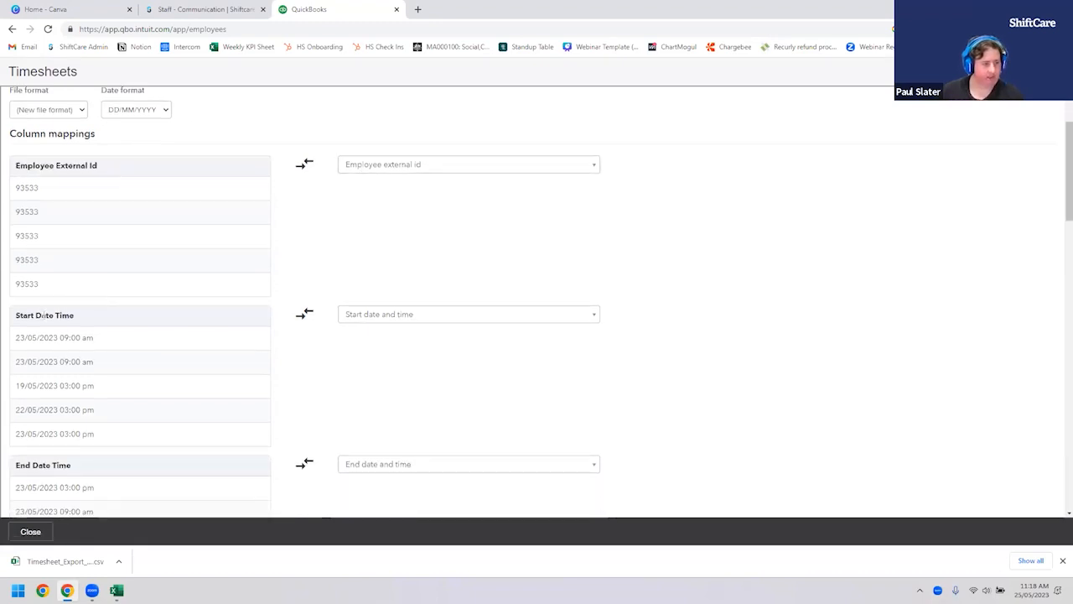
pyautogui.scroll(-3, 247, 355)
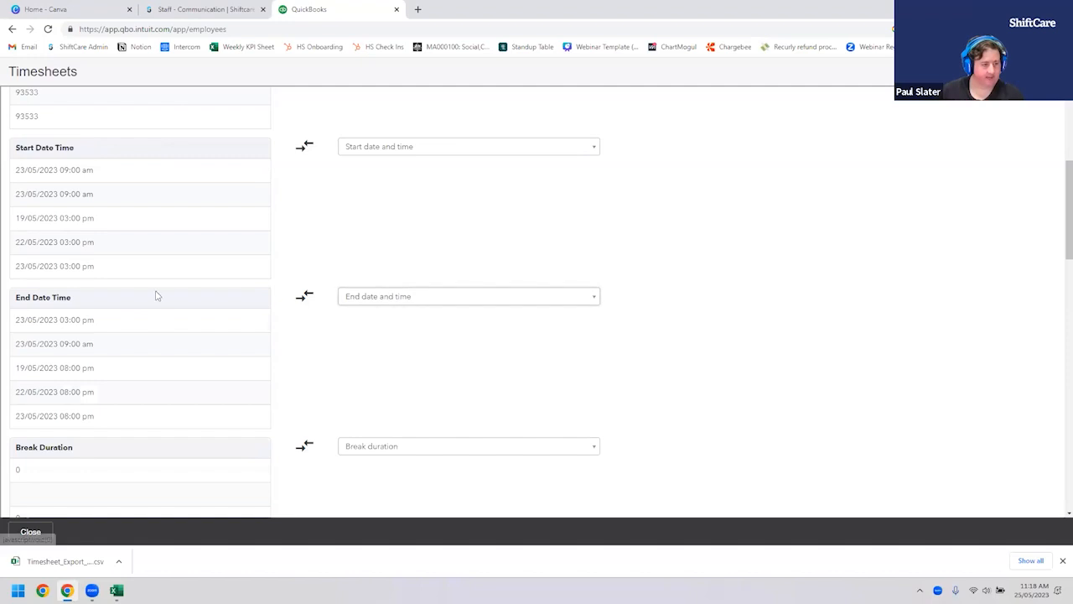
pyautogui.scroll(-4, 282, 305)
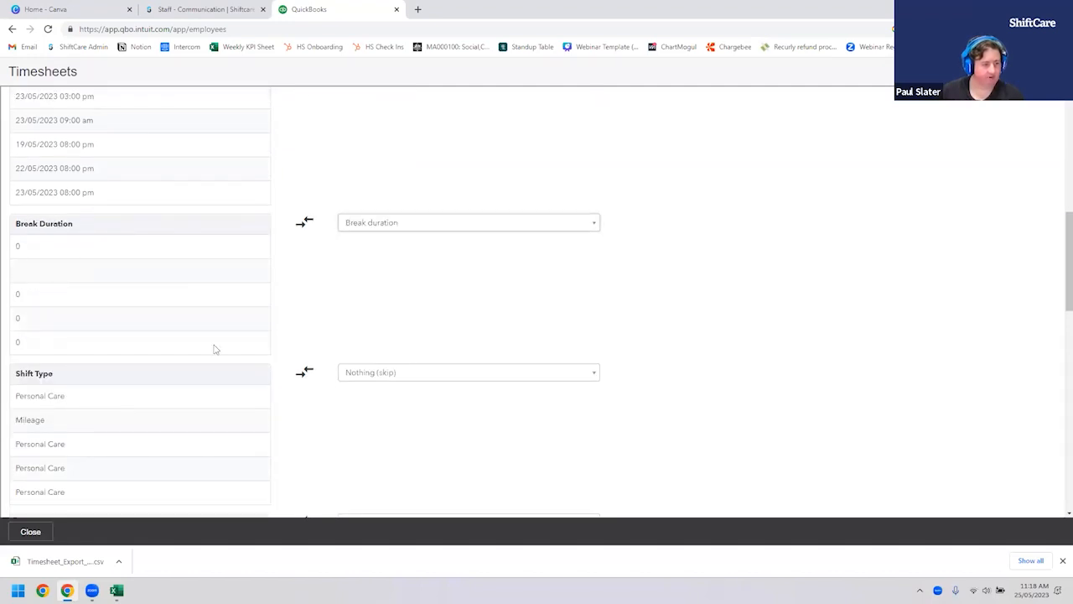
pyautogui.scroll(-3, 122, 341)
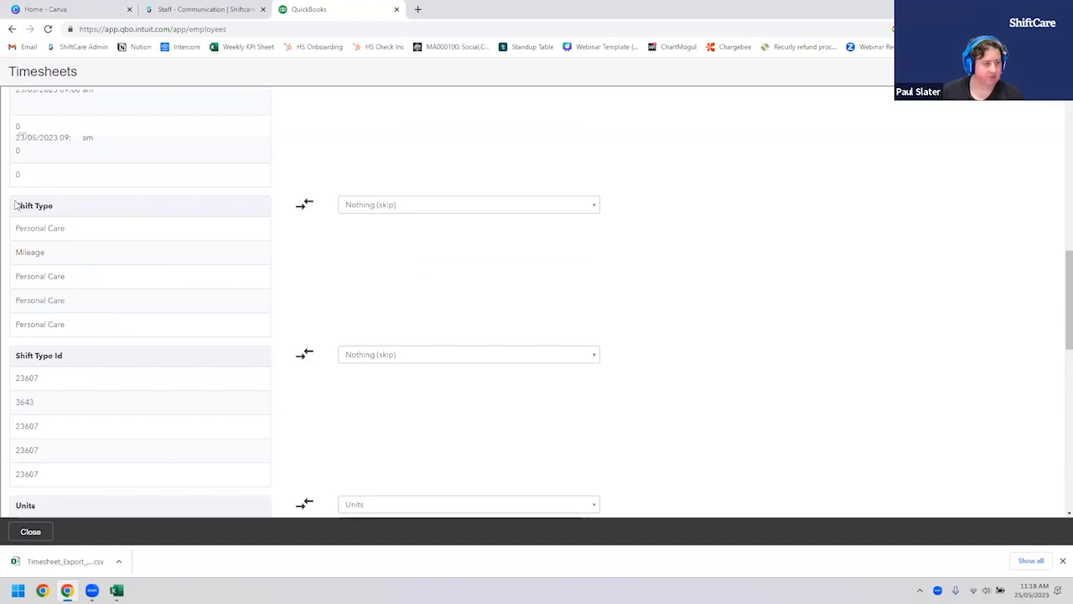
# Step: Map the Shift Type Id column to Work type external id in the timesheet import
pyautogui.scroll(-2, 106, 353)
pyautogui.moveTo(17, 243); pyautogui.dragTo(98, 247)
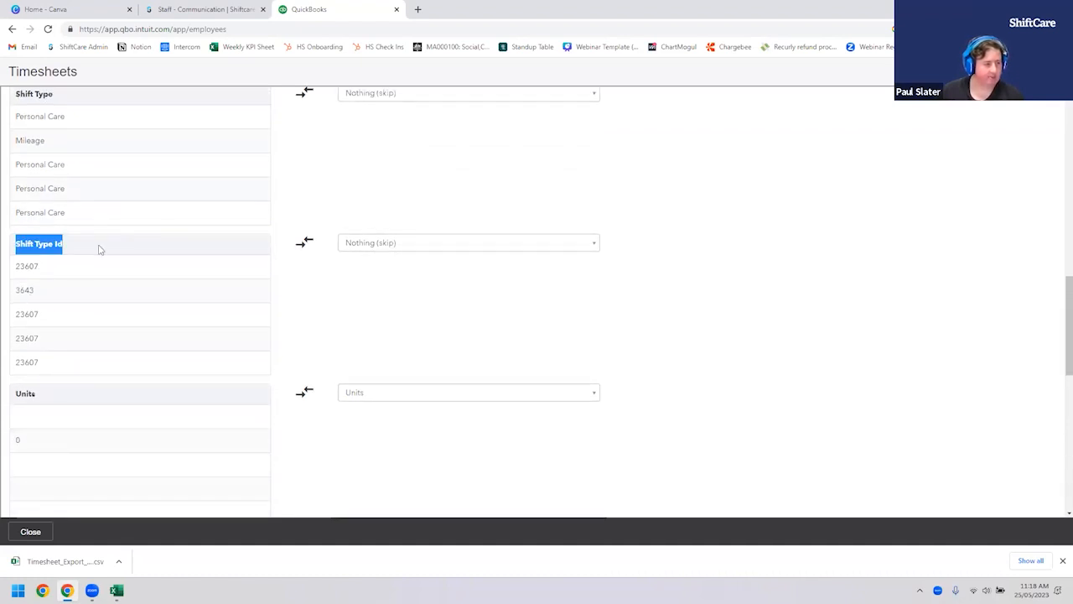
pyautogui.moveTo(16, 265); pyautogui.dragTo(46, 268)
pyautogui.click(28, 277)
pyautogui.click(43, 270)
pyautogui.click(372, 245)
pyautogui.scroll(-1, 459, 325)
pyautogui.scroll(-1, 460, 324)
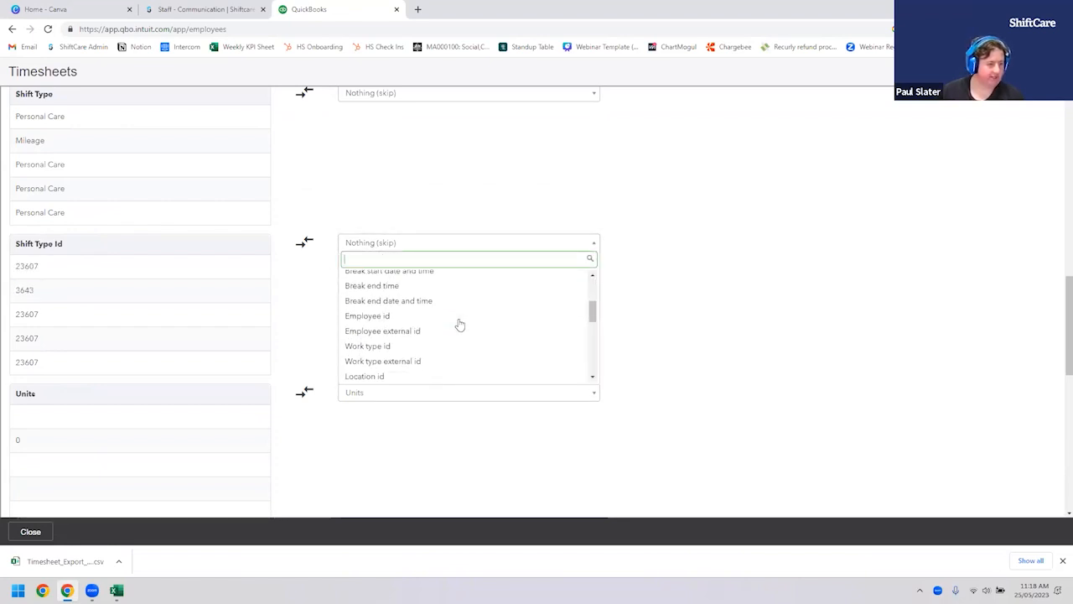
pyautogui.scroll(-1, 460, 324)
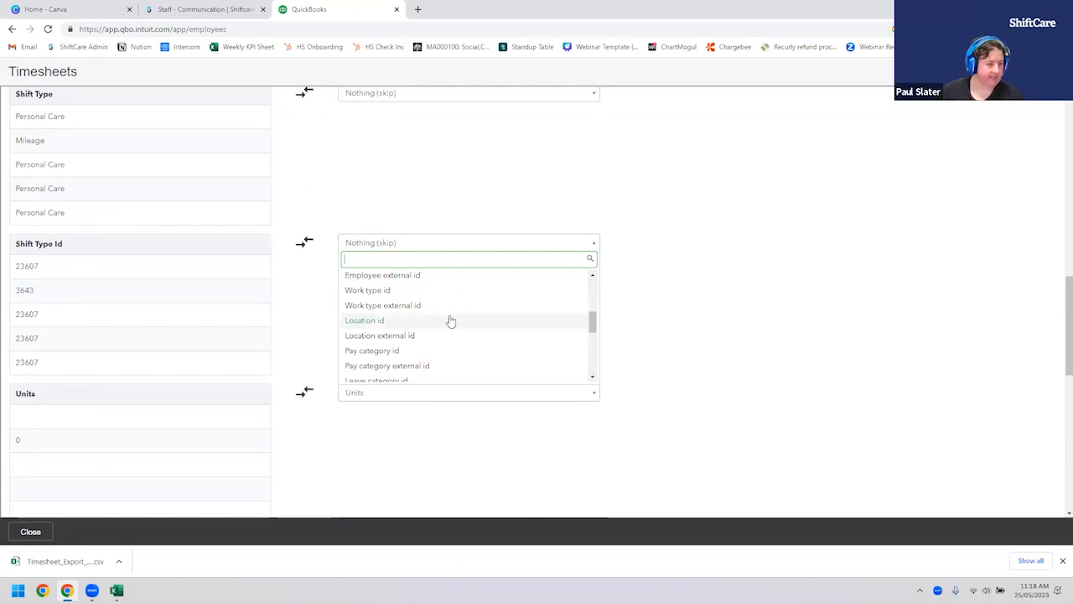
pyautogui.click(374, 307)
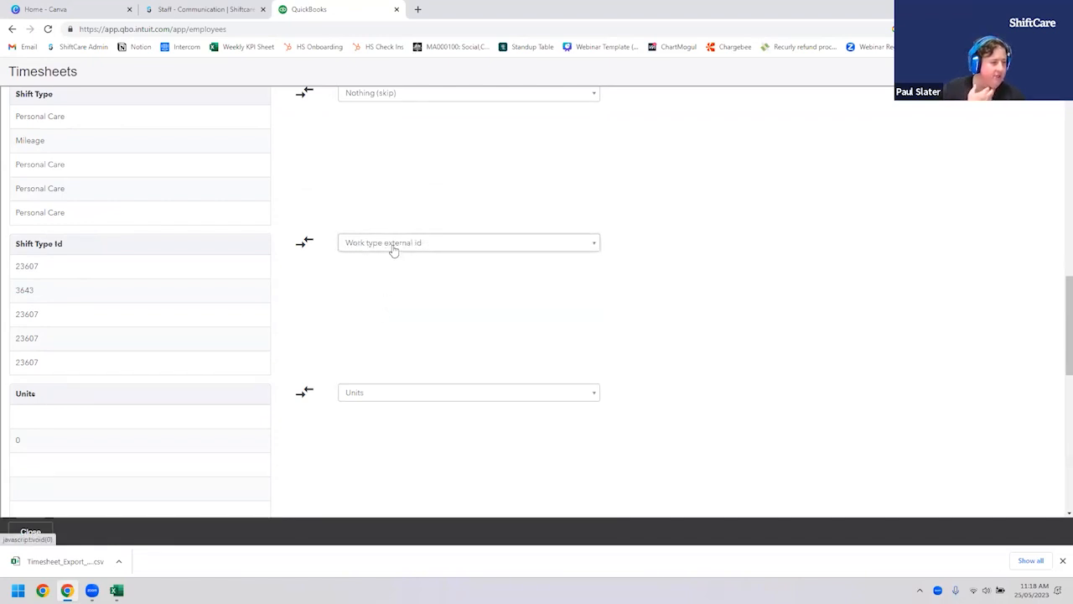
# Step: Map the Custom Field column to Location external id in the timesheet import
pyautogui.scroll(-1, 394, 324)
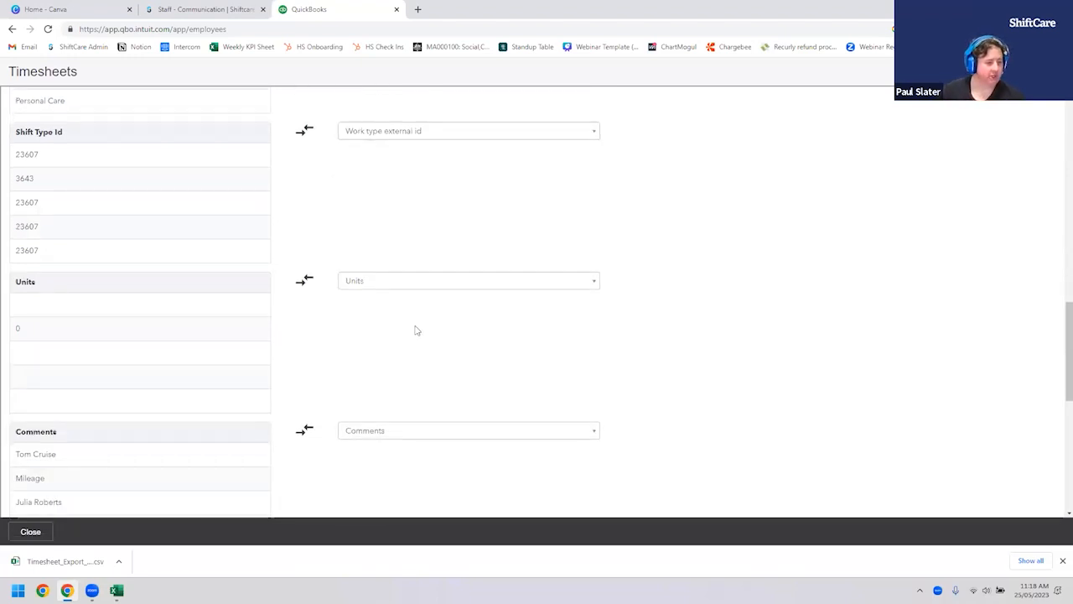
pyautogui.scroll(-1, 417, 330)
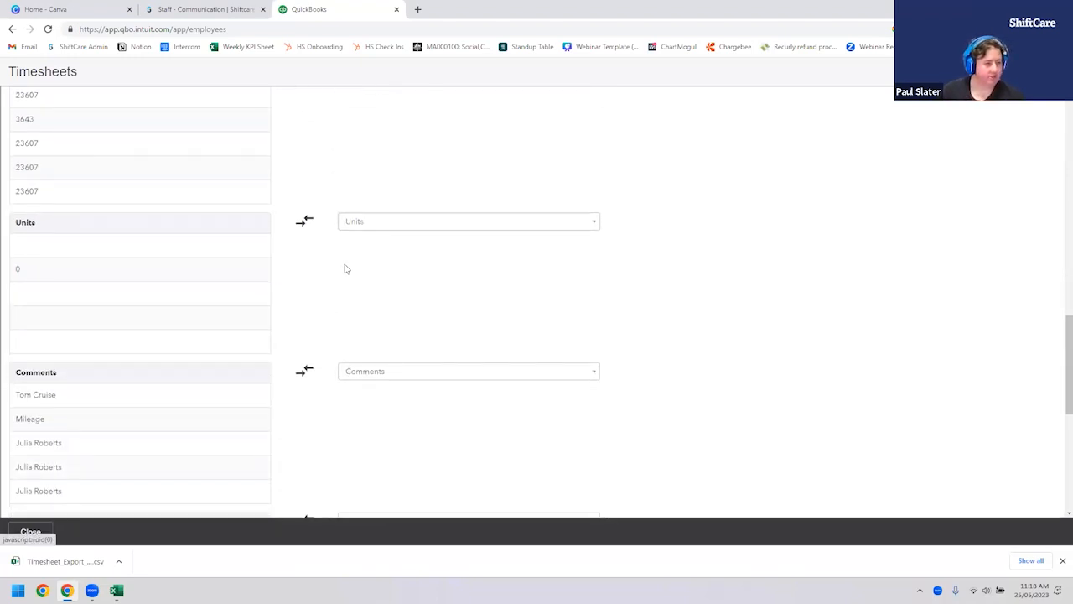
pyautogui.scroll(-2, 252, 251)
pyautogui.scroll(-2, 335, 293)
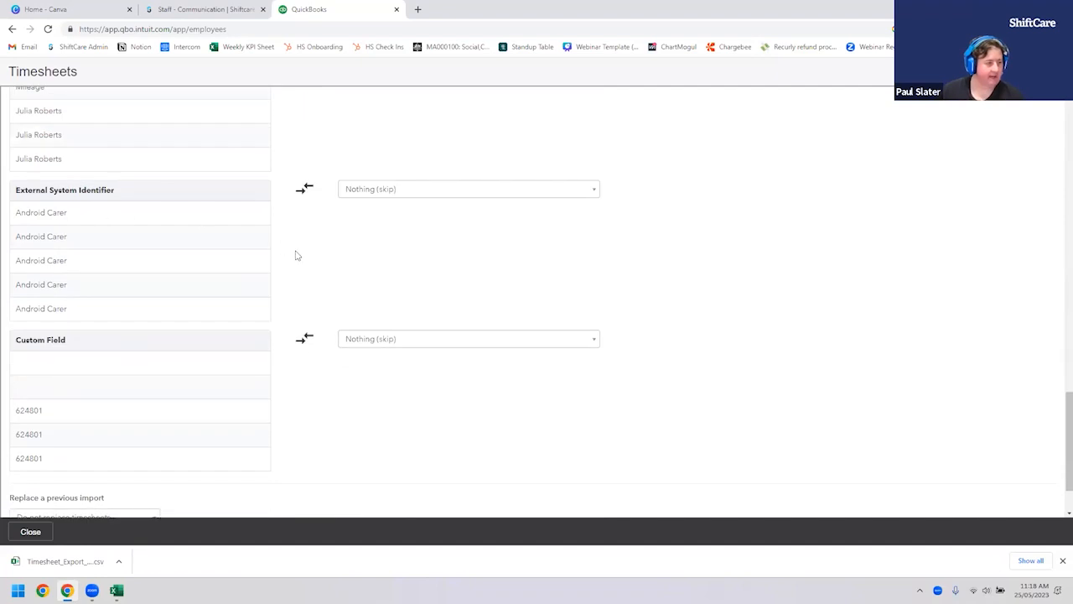
pyautogui.scroll(-1, 282, 276)
pyautogui.moveTo(16, 288)
pyautogui.mouseDown()
pyautogui.moveTo(109, 288)
pyautogui.moveTo(10, 288)
pyautogui.mouseUp()
pyautogui.click(71, 290)
pyautogui.click(43, 286)
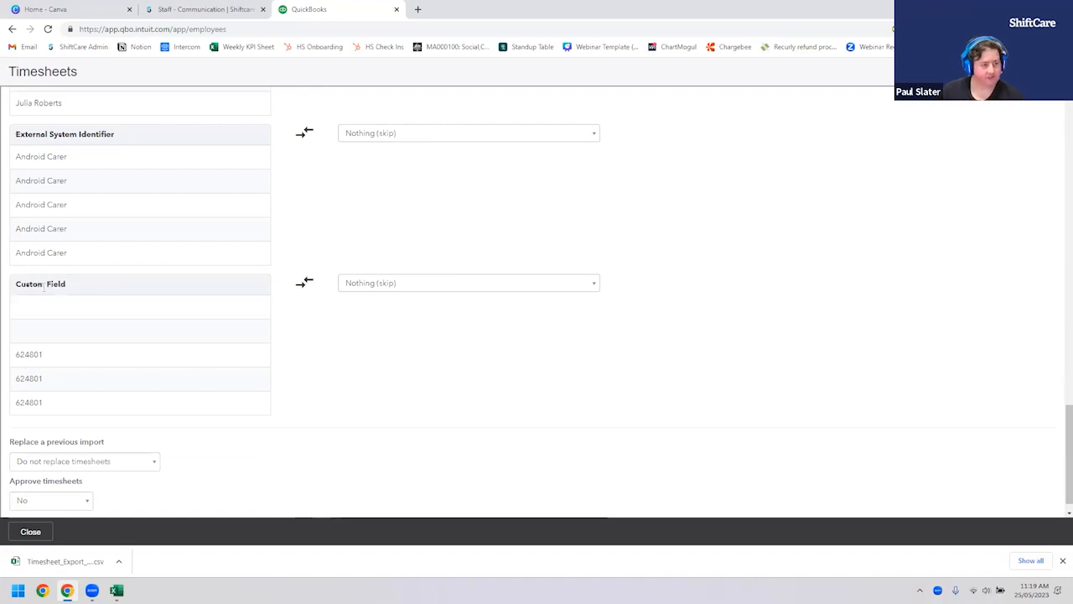
pyautogui.click(406, 282)
pyautogui.scroll(-5, 419, 377)
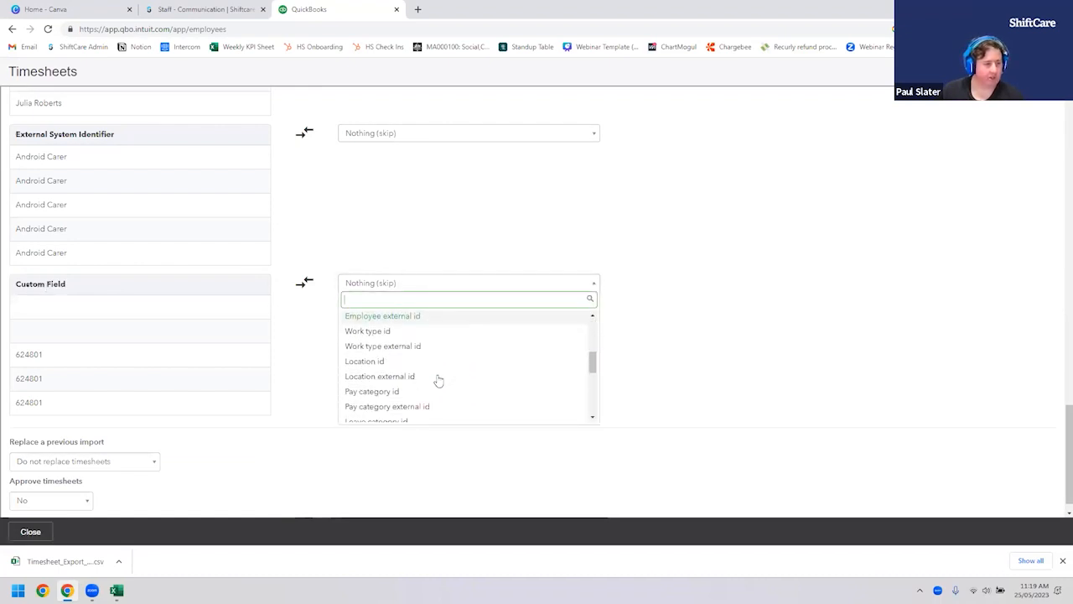
pyautogui.click(364, 378)
pyautogui.moveTo(46, 355); pyautogui.dragTo(17, 356)
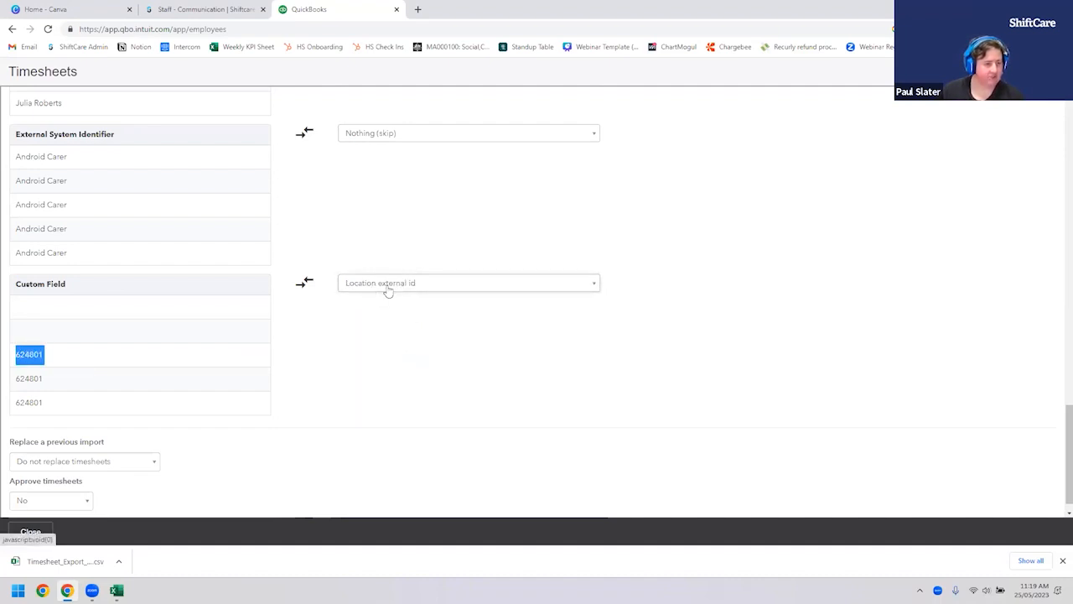
pyautogui.click(306, 360)
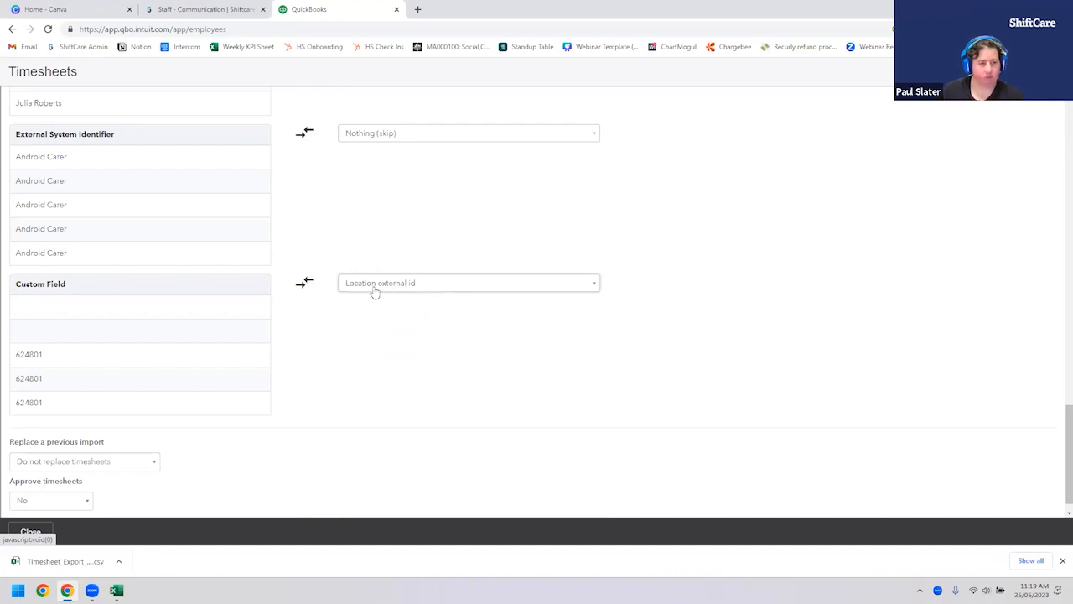
# Step: Check the available file formats and column mappings, and import the timesheets with the new file format
pyautogui.scroll(-1, 352, 337)
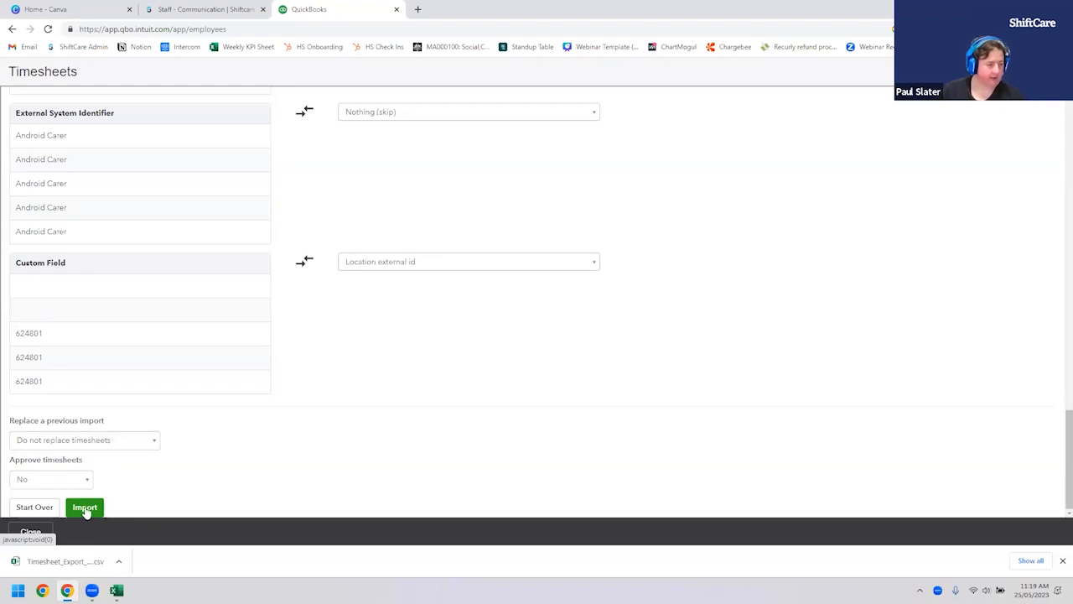
pyautogui.scroll(10, 342, 364)
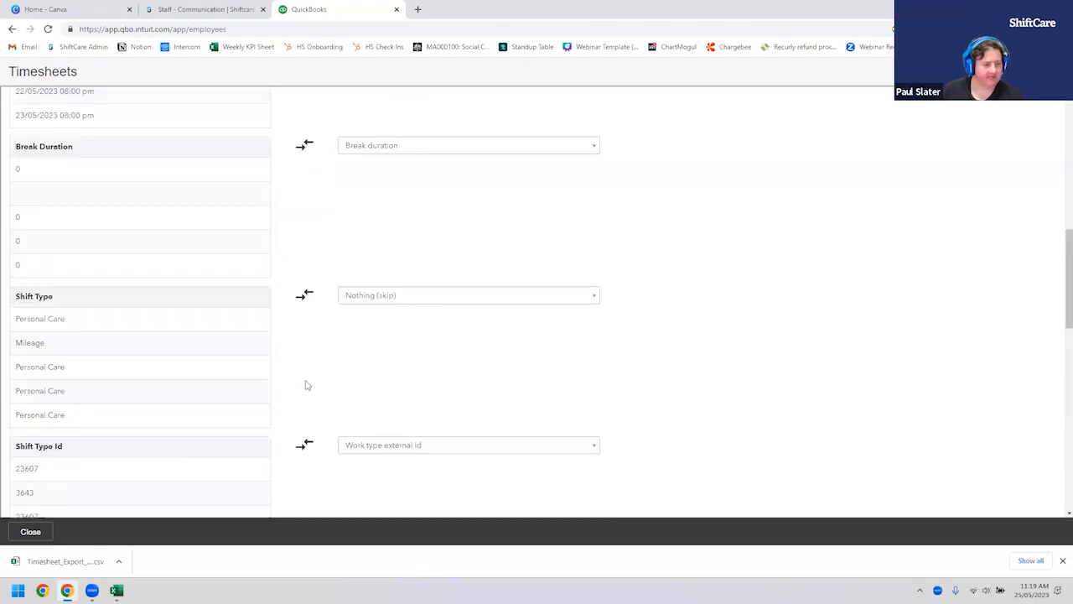
pyautogui.scroll(3, 297, 369)
pyautogui.moveTo(11, 207); pyautogui.dragTo(52, 205)
pyautogui.click(46, 225)
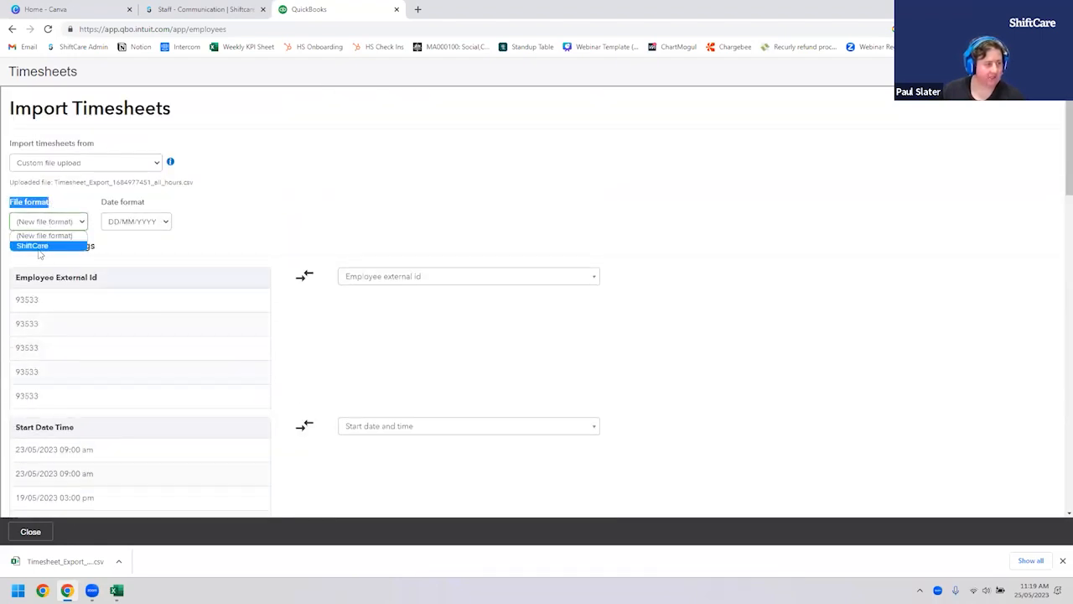
pyautogui.click(260, 216)
pyautogui.scroll(-10, 444, 325)
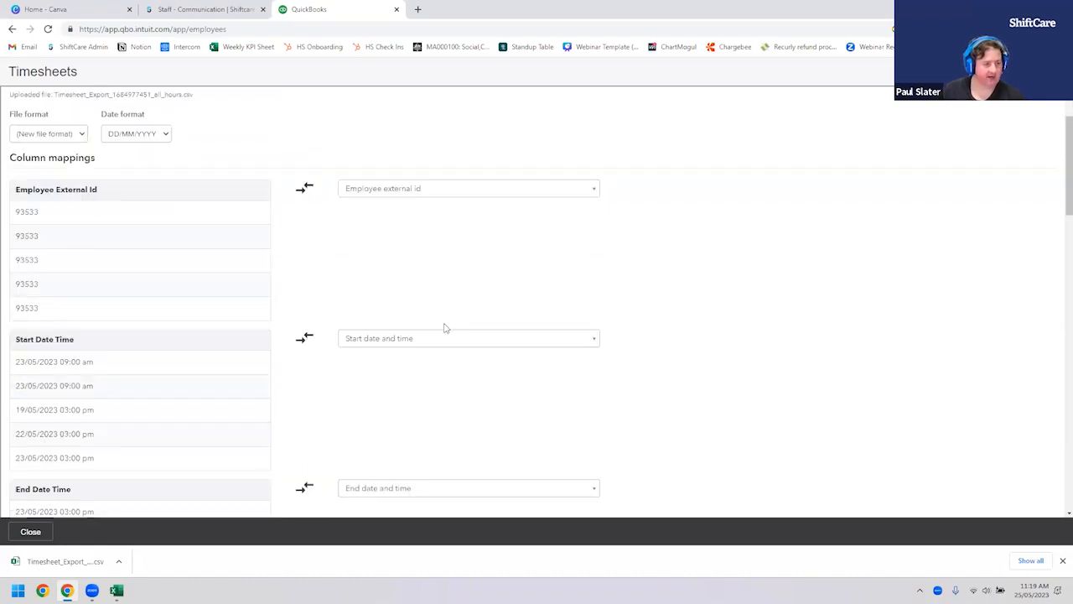
pyautogui.scroll(-3, 415, 414)
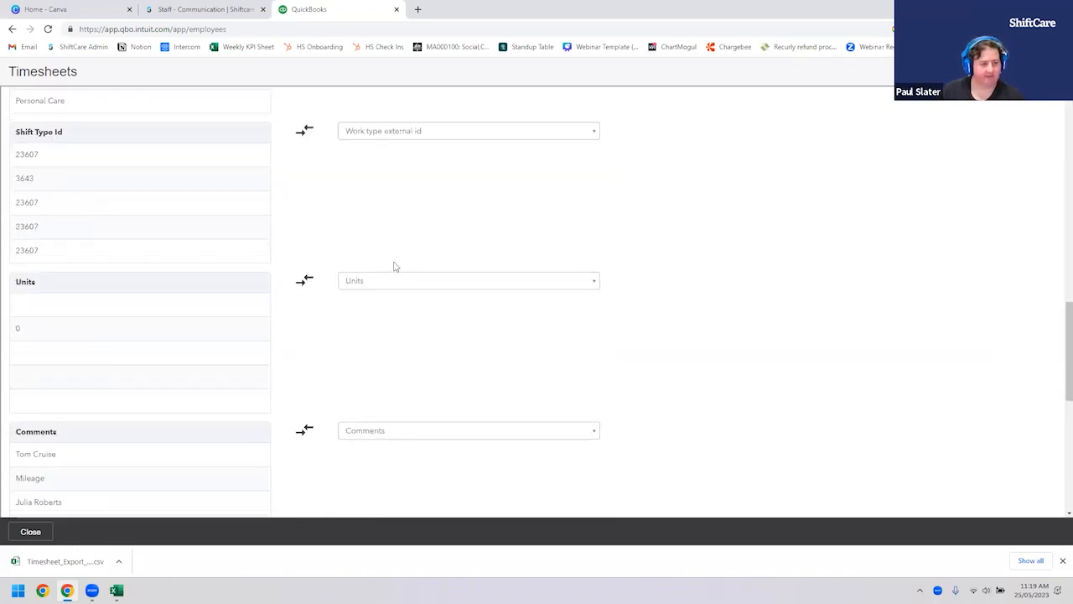
pyautogui.scroll(-6, 434, 356)
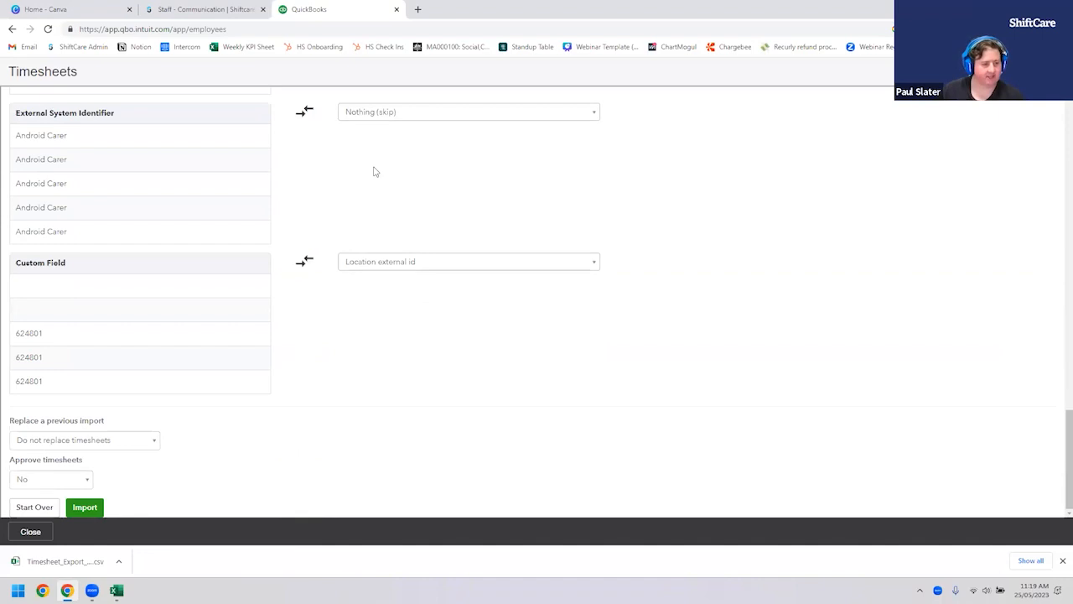
pyautogui.click(85, 507)
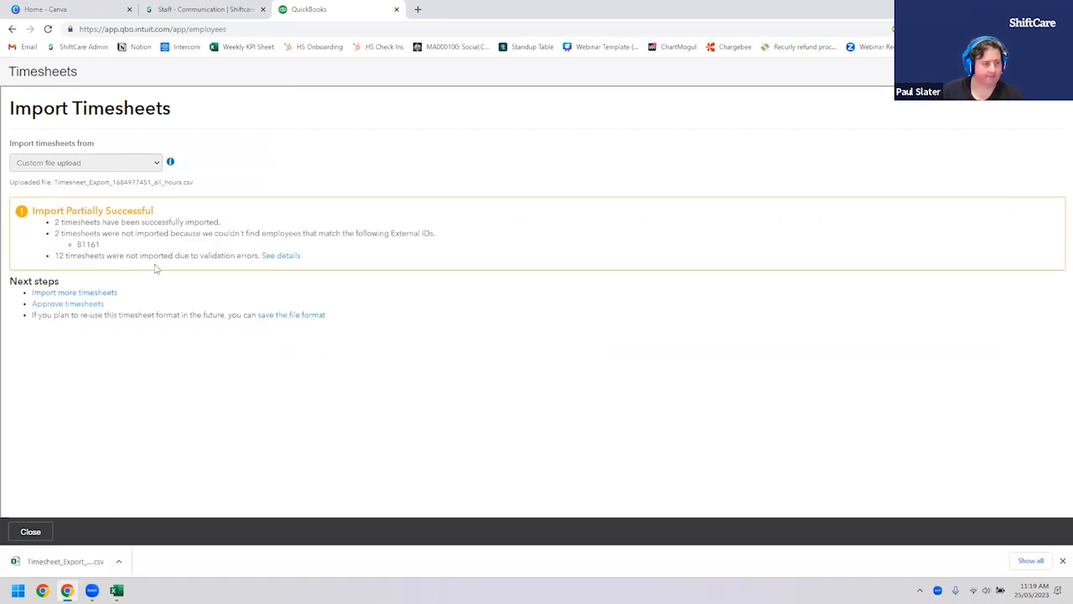
# Step: Open the naming field for saving the timesheet file format and enter ShiftCare as the format name
pyautogui.moveTo(31, 315); pyautogui.dragTo(273, 318)
pyautogui.click(275, 316)
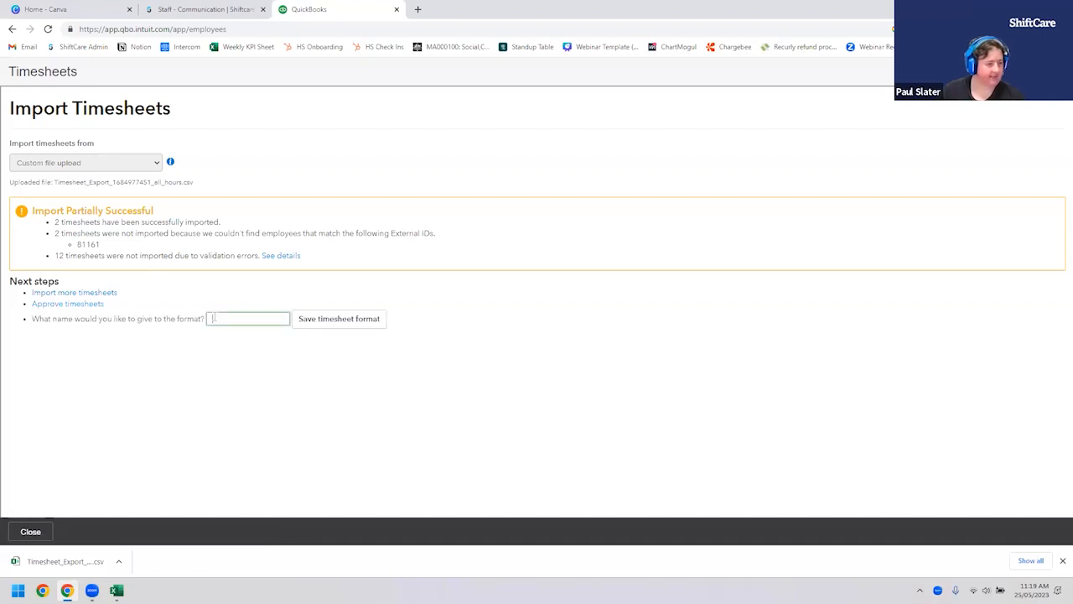
pyautogui.write('ShiftCare')
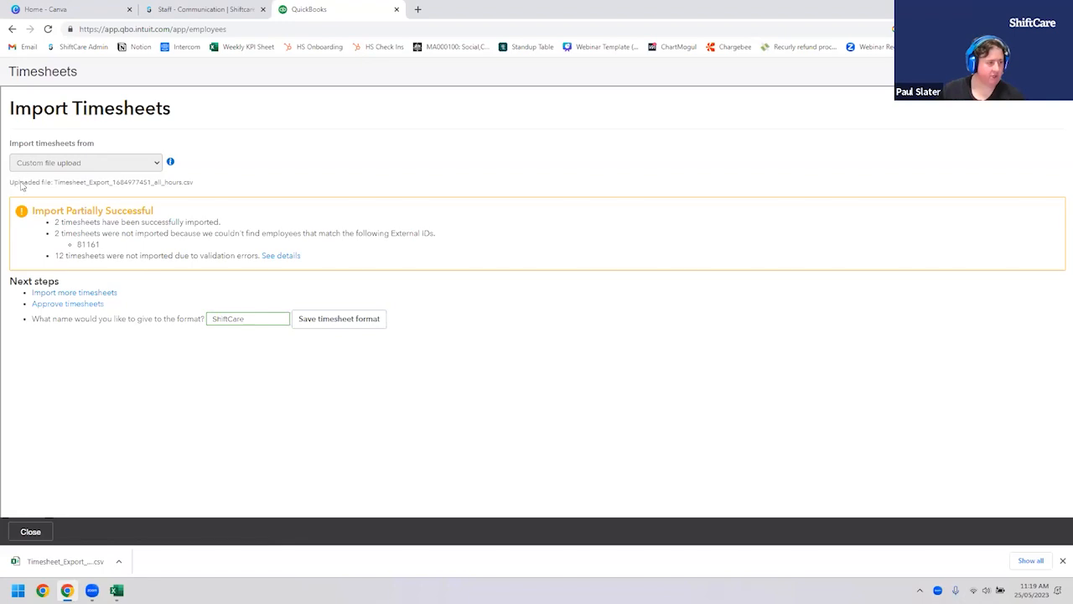
pyautogui.click(142, 384)
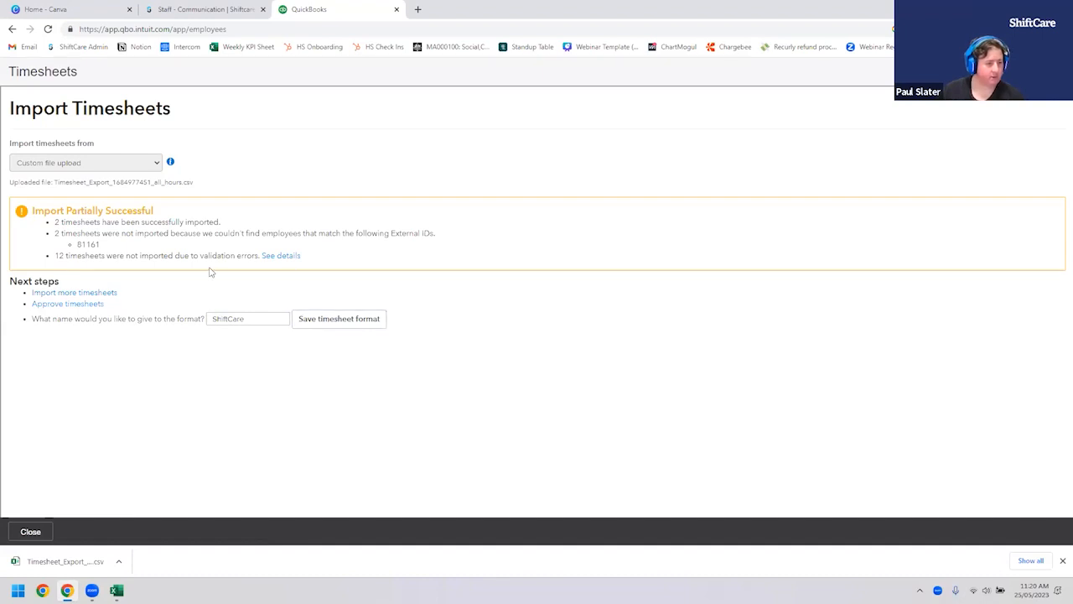
# Step: Open the approval of the imported timesheets, select both 23 May timesheets and approve them
pyautogui.click(62, 307)
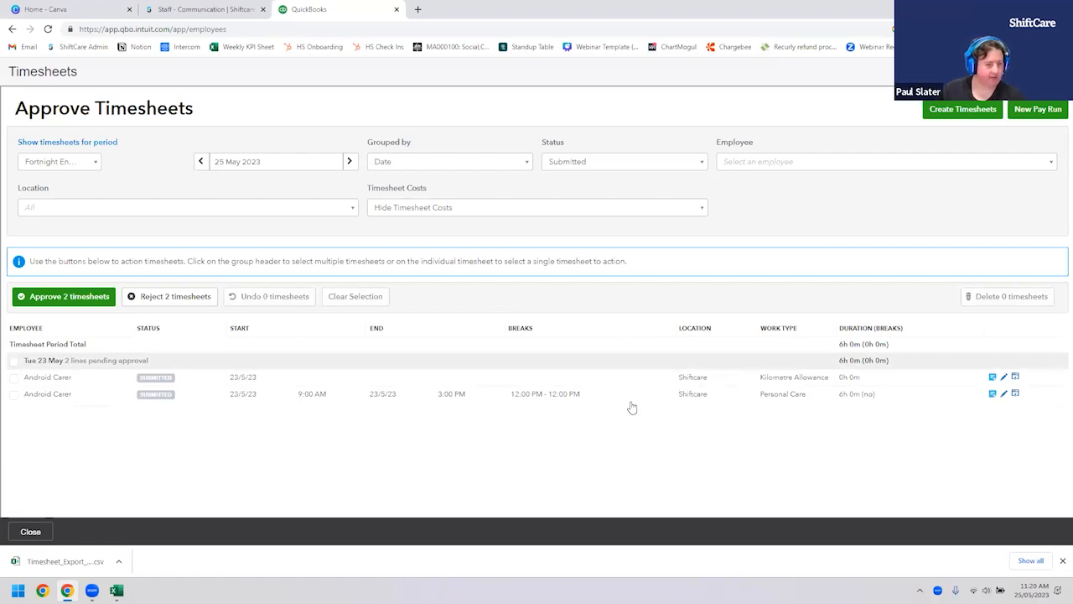
pyautogui.click(13, 360)
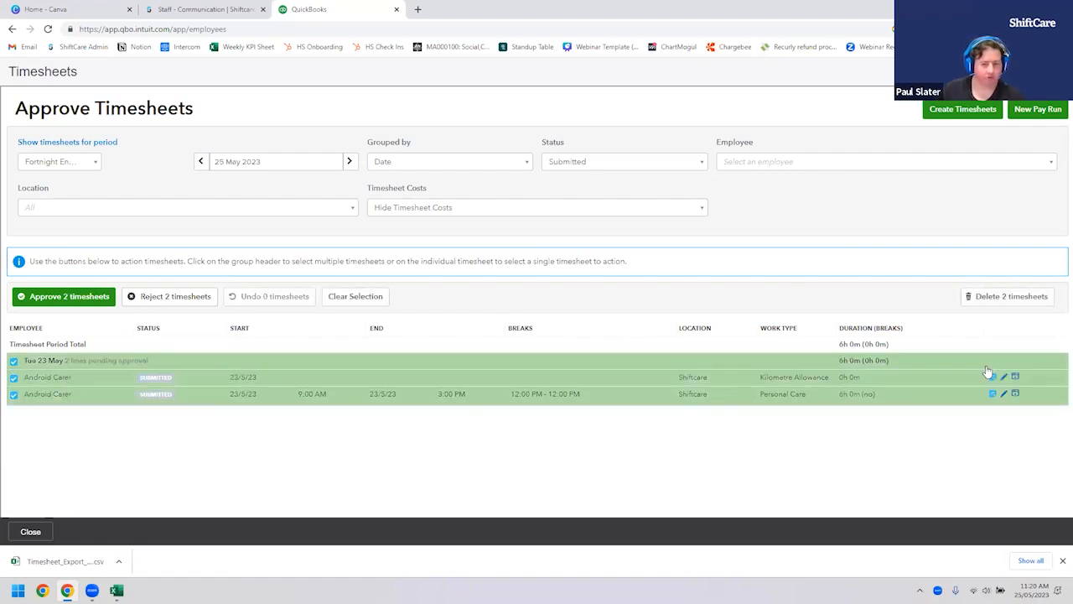
pyautogui.click(63, 297)
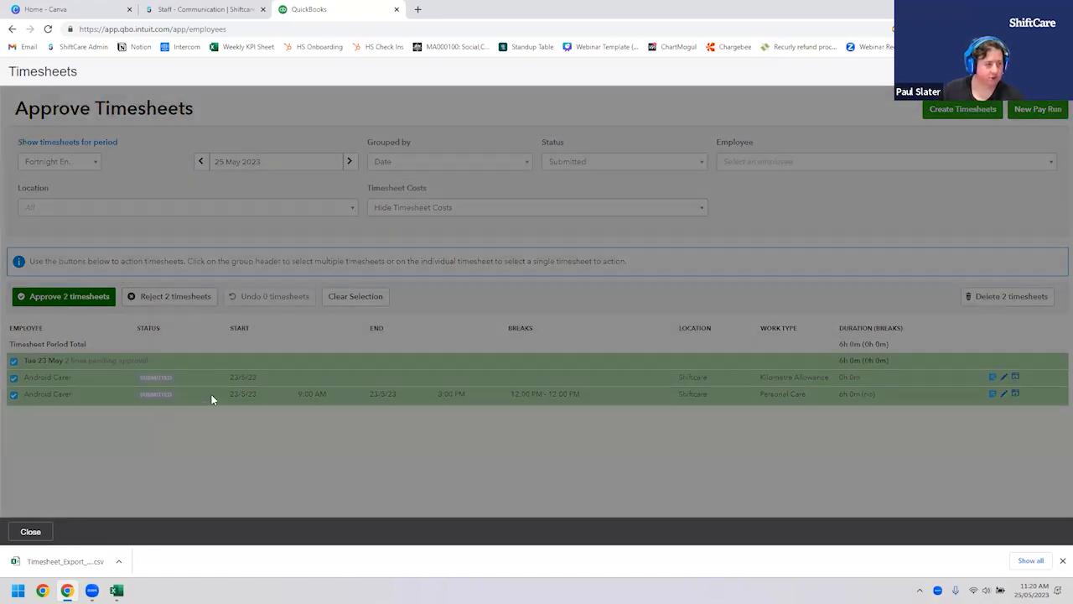
pyautogui.click(676, 192)
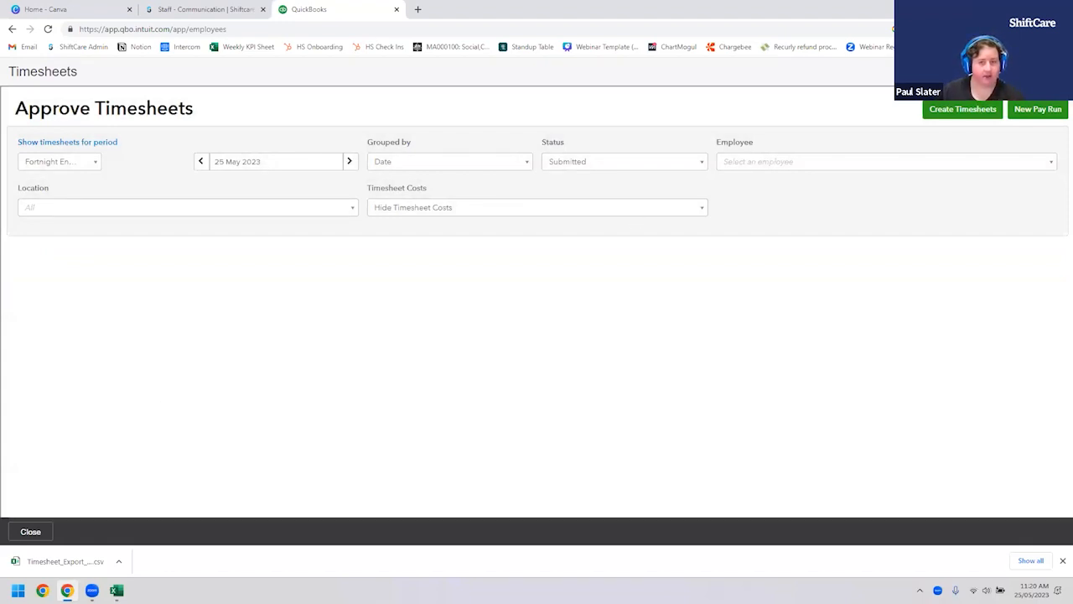
# Step: Close the timesheets and create a new Weekly pay run with period ending and payment date 25/05/2023
pyautogui.click(30, 531)
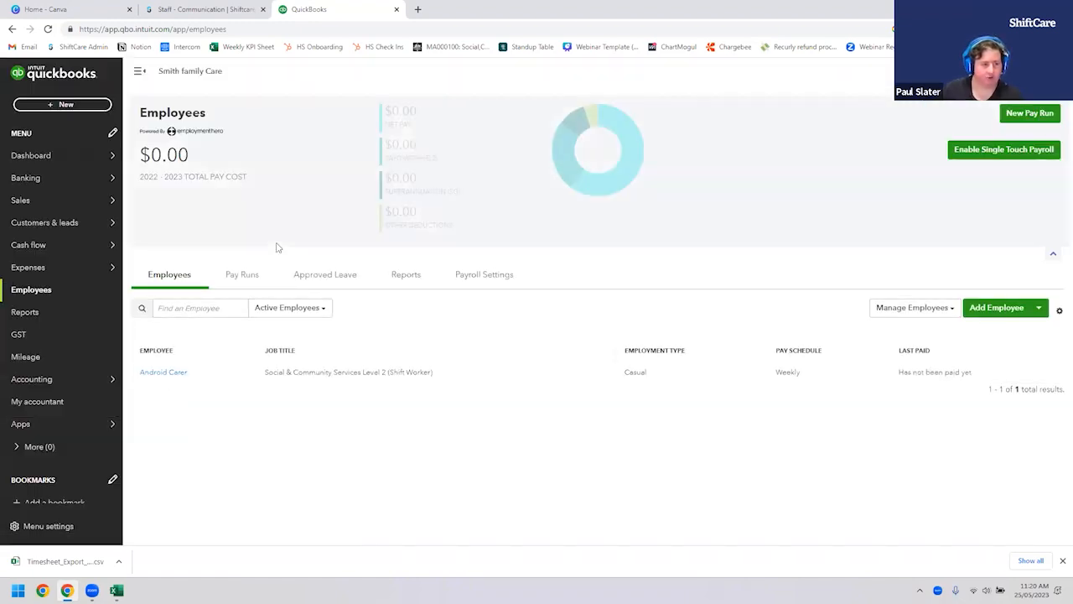
pyautogui.click(1016, 116)
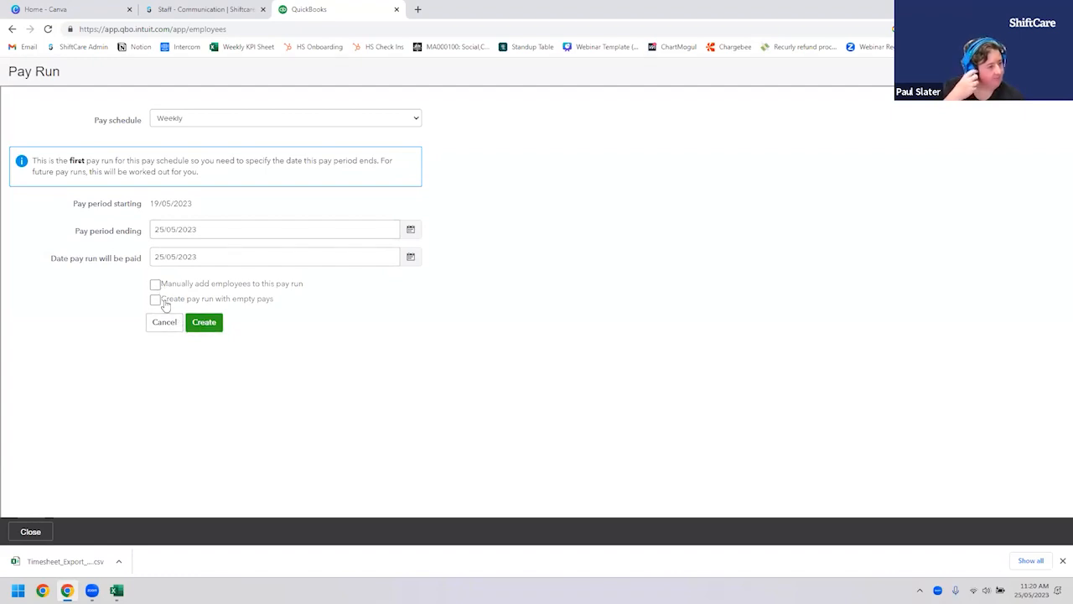
pyautogui.click(205, 323)
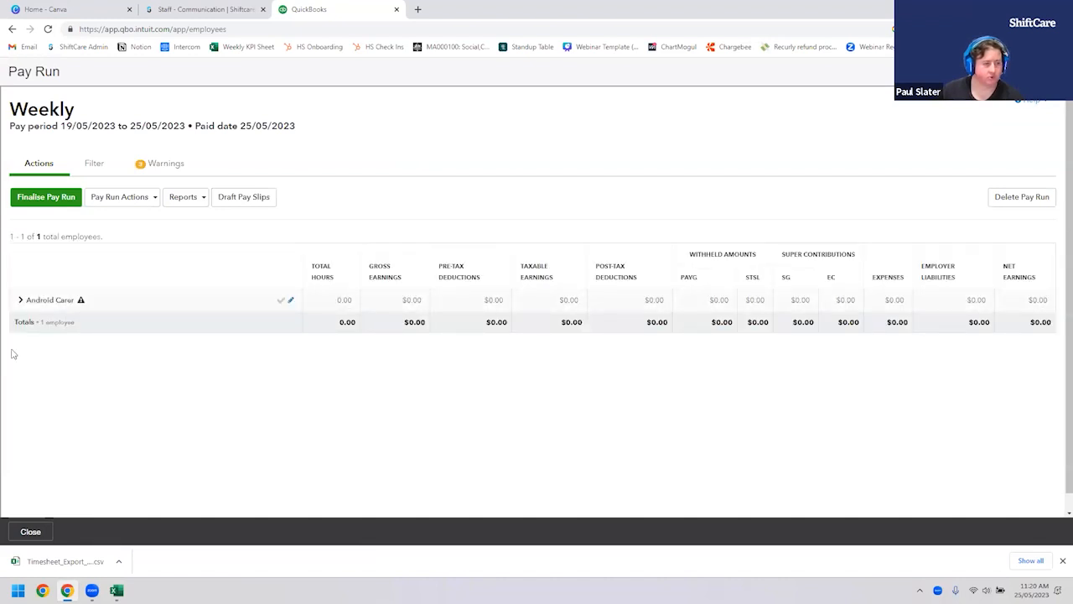
# Step: Expand the employee in the weekly pay run and import their timesheets for this pay period
pyautogui.click(21, 301)
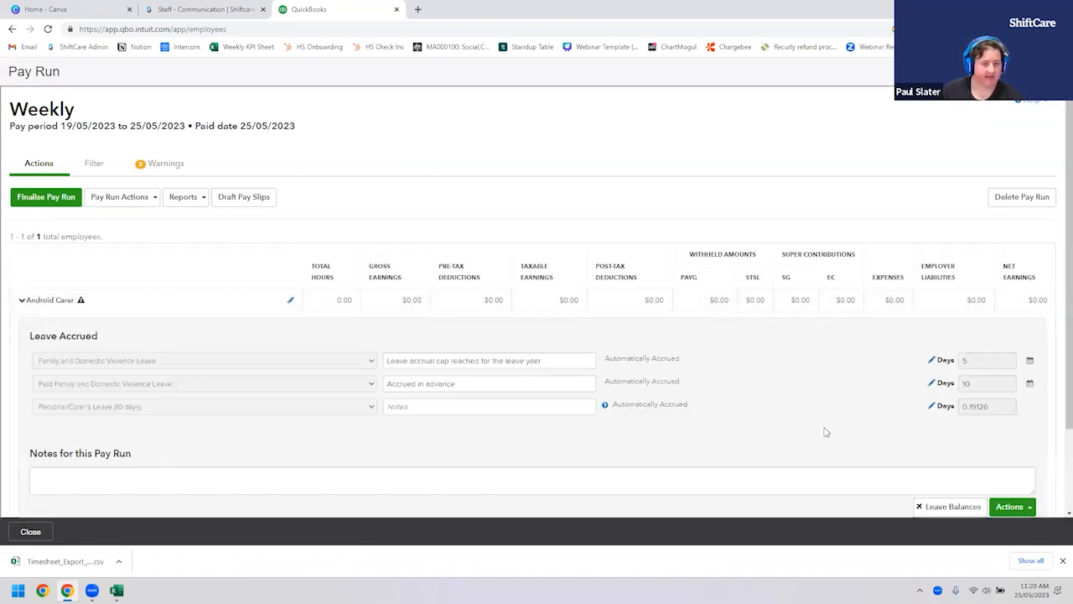
pyautogui.scroll(-2, 826, 432)
pyautogui.click(1011, 402)
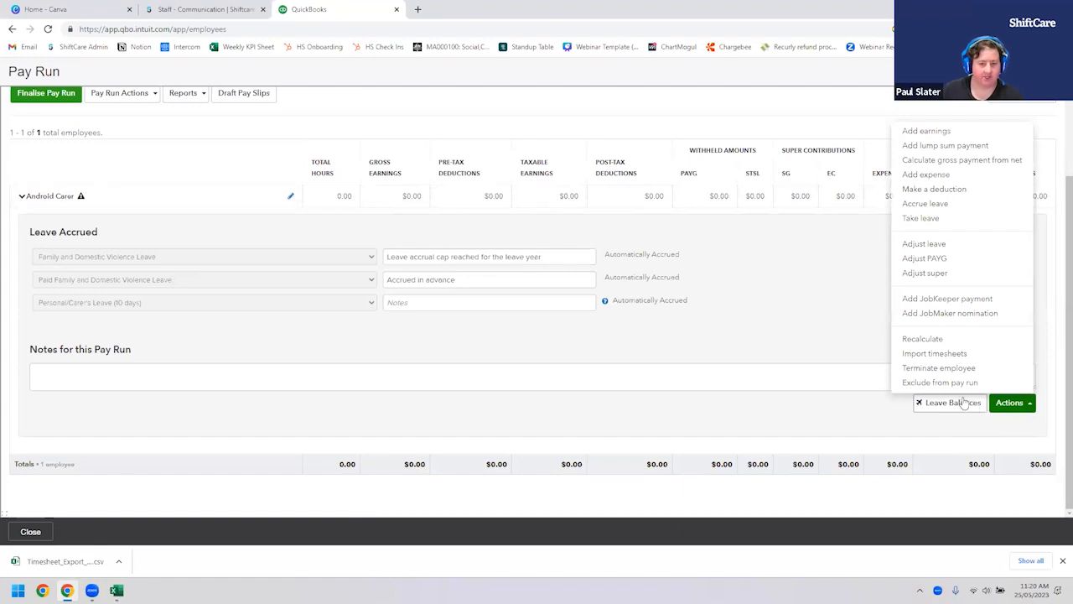
pyautogui.click(937, 353)
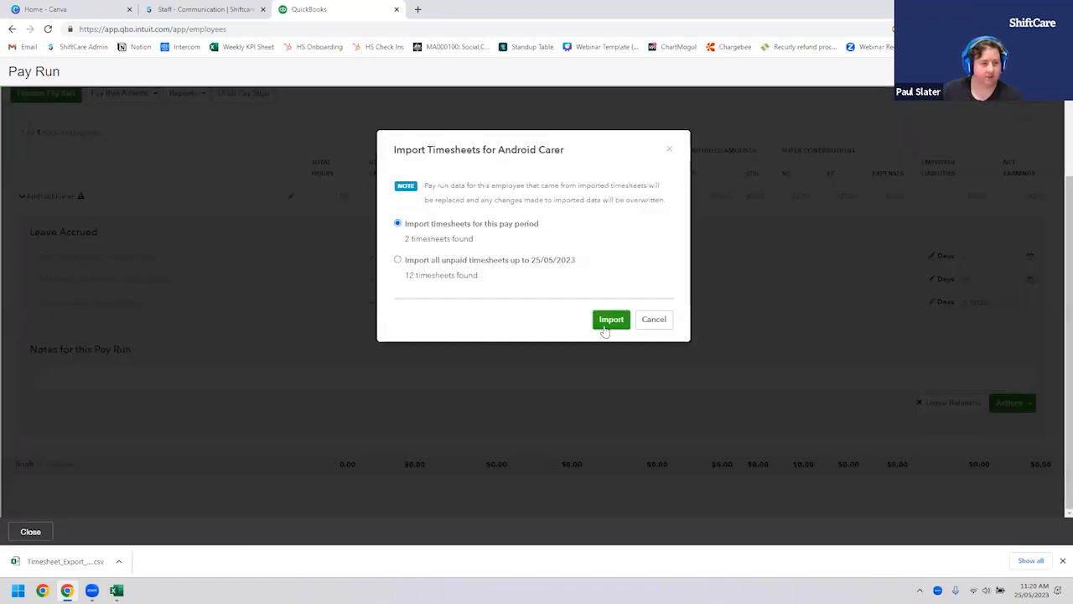
pyautogui.click(611, 320)
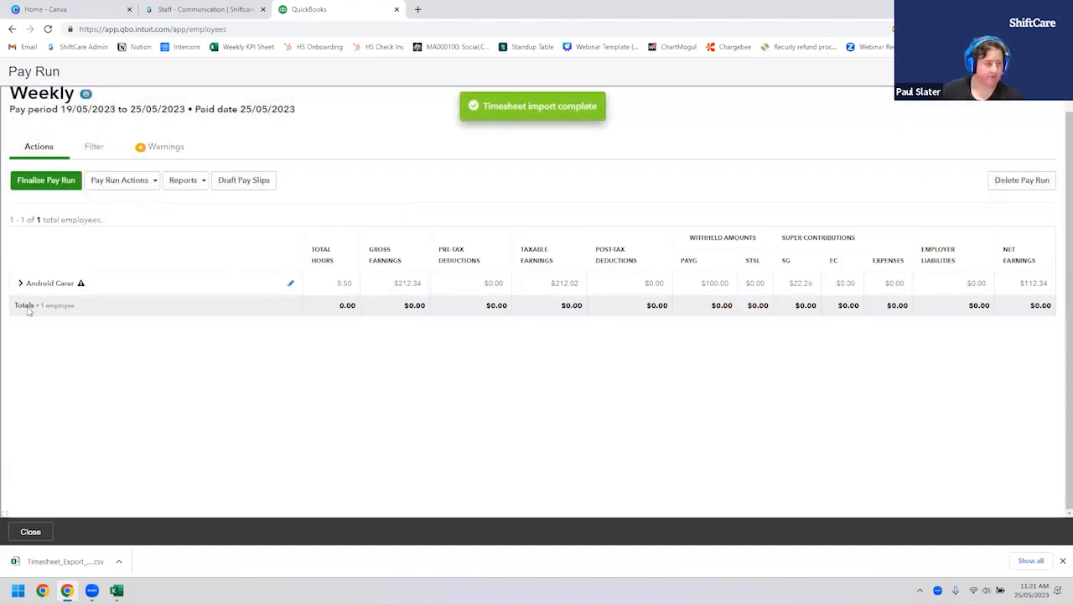
# Step: Review the employee's imported hourly earnings, allowances and accrued leave in the pay run, and close it
pyautogui.click(20, 283)
pyautogui.scroll(-1, 22, 289)
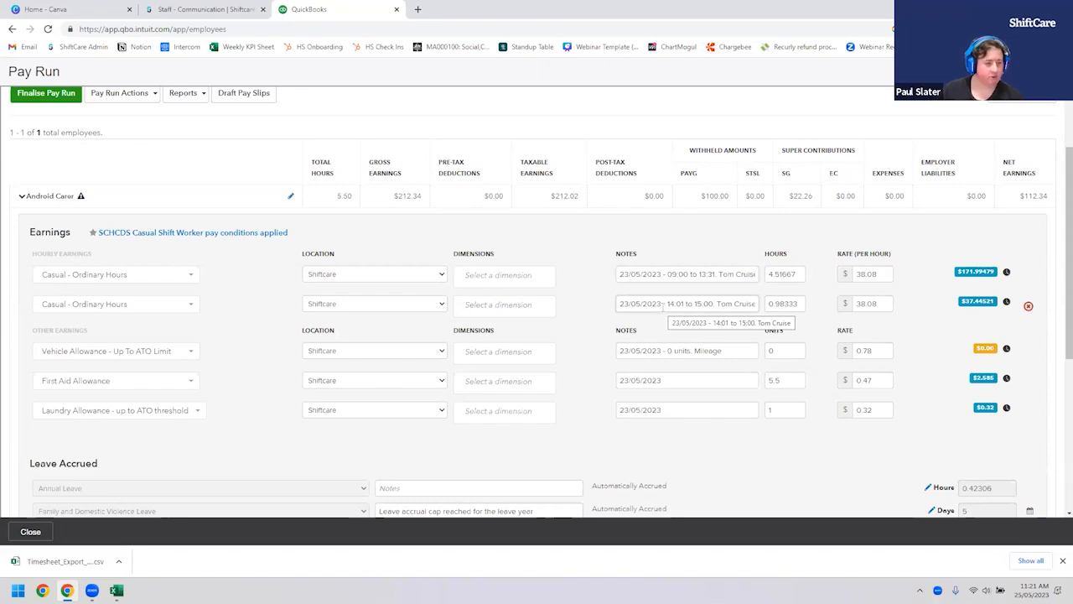
pyautogui.scroll(-2, 343, 268)
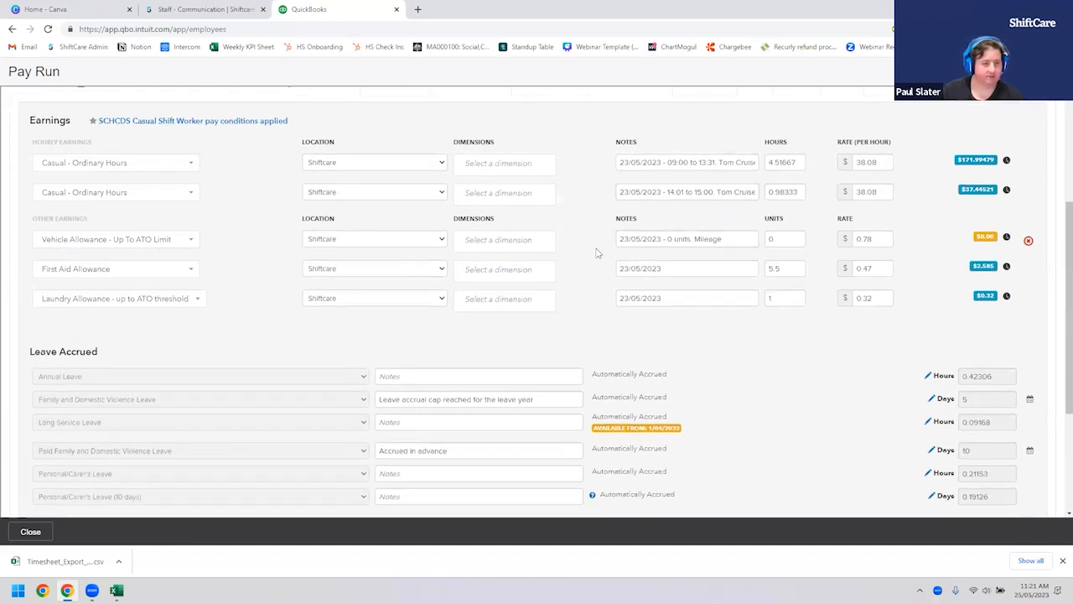
pyautogui.scroll(-2, 494, 264)
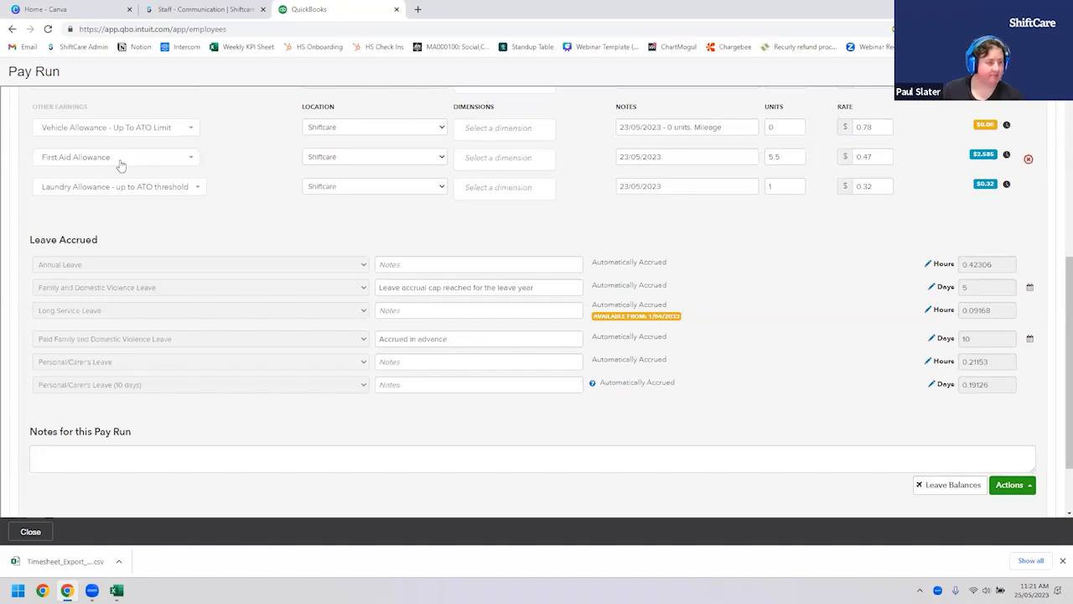
pyautogui.scroll(-2, 456, 377)
pyautogui.scroll(4, 453, 378)
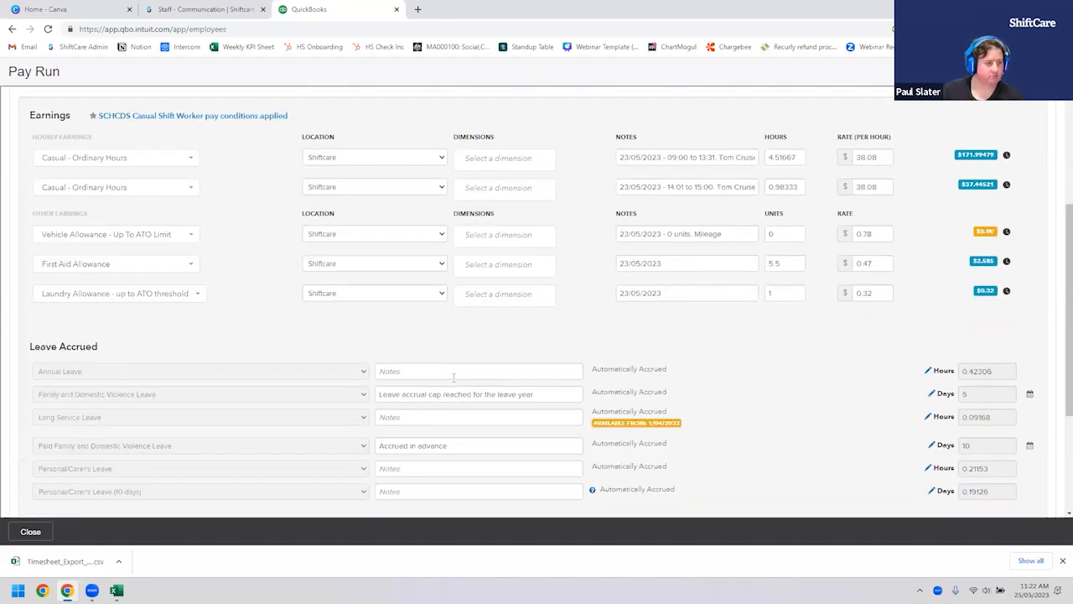
pyautogui.scroll(3, 453, 378)
pyautogui.scroll(-2, 154, 414)
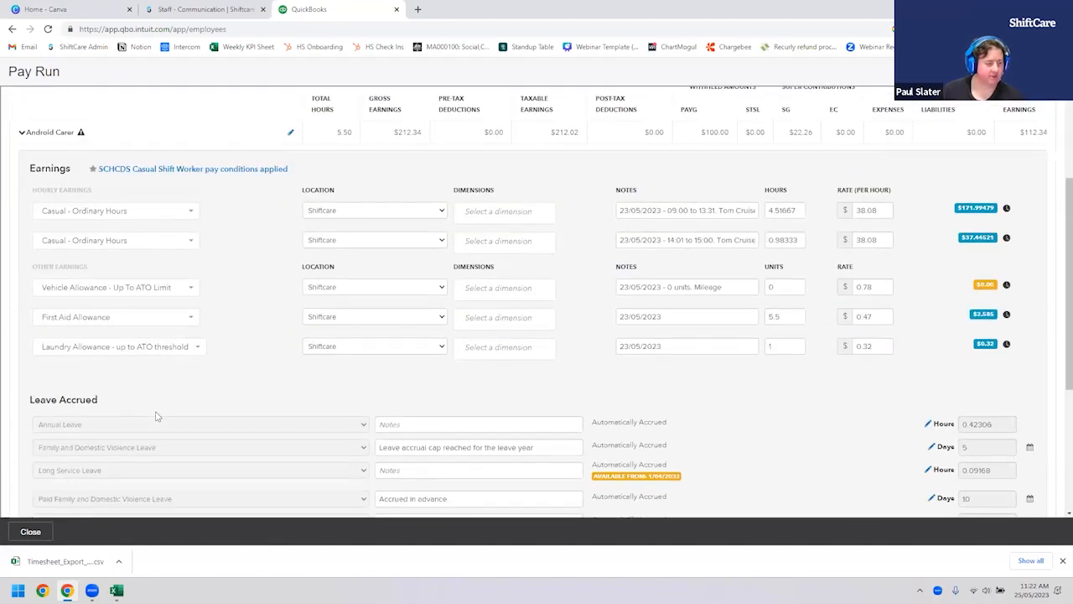
pyautogui.scroll(2, 117, 421)
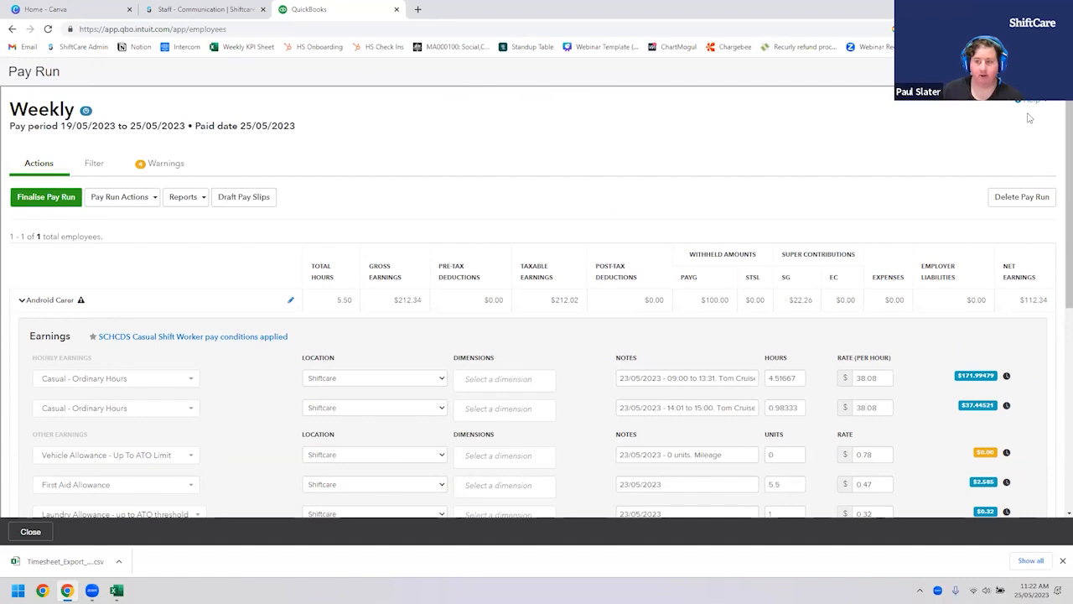
pyautogui.click(1051, 71)
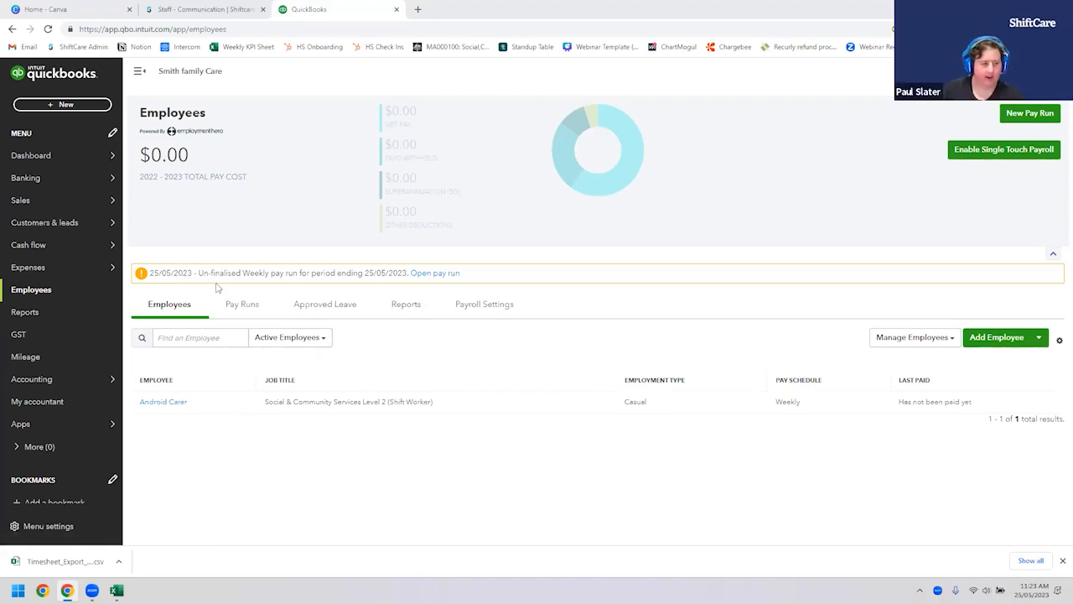
# Step: Open the employee's details, examine the available tags and the external ID, and close the record
pyautogui.click(31, 293)
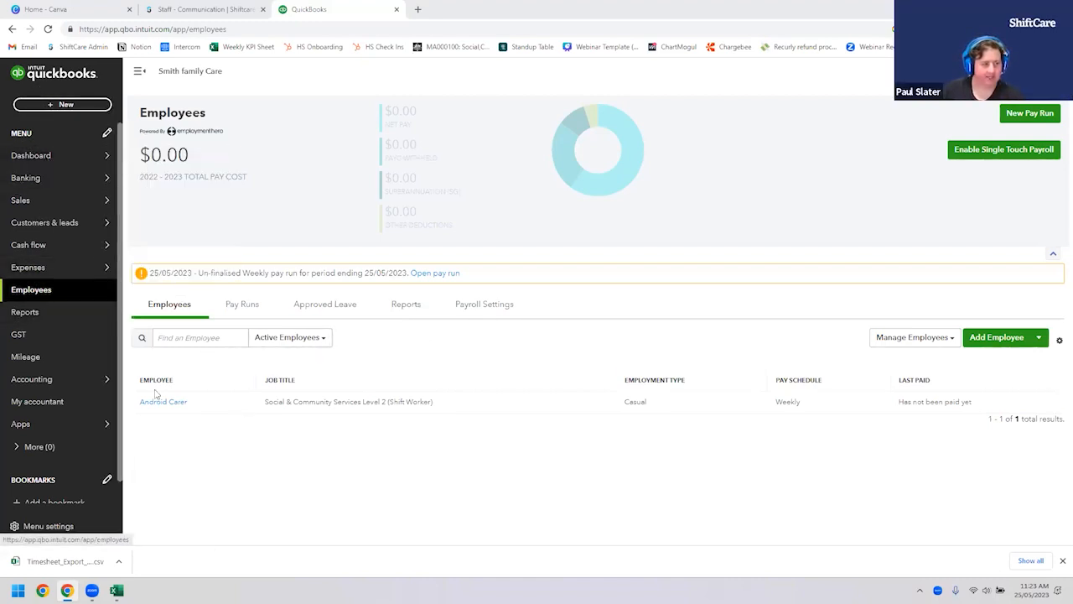
pyautogui.click(287, 409)
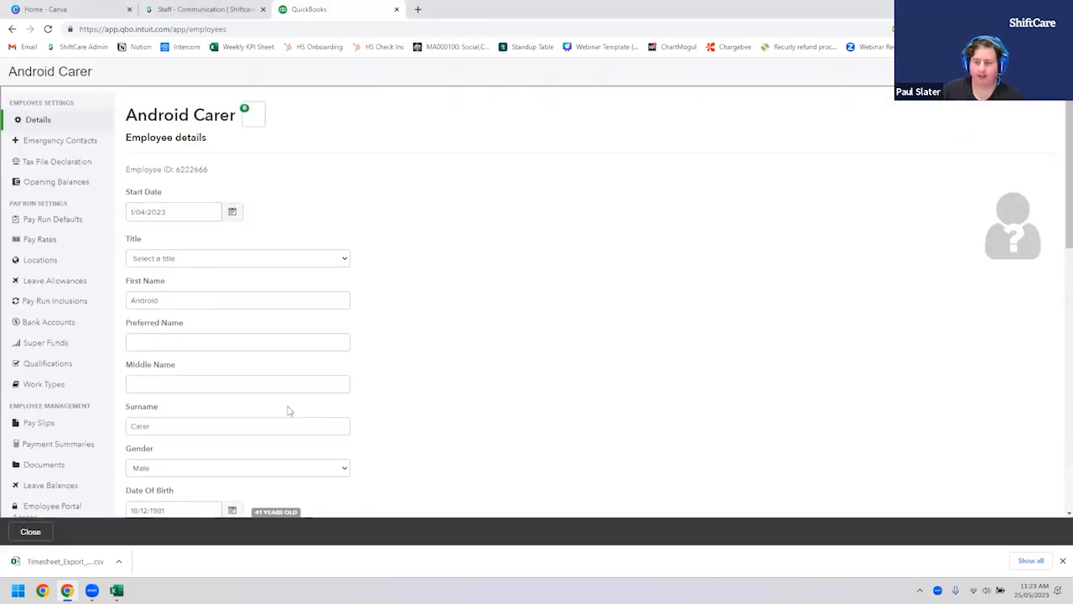
pyautogui.scroll(-12, 267, 293)
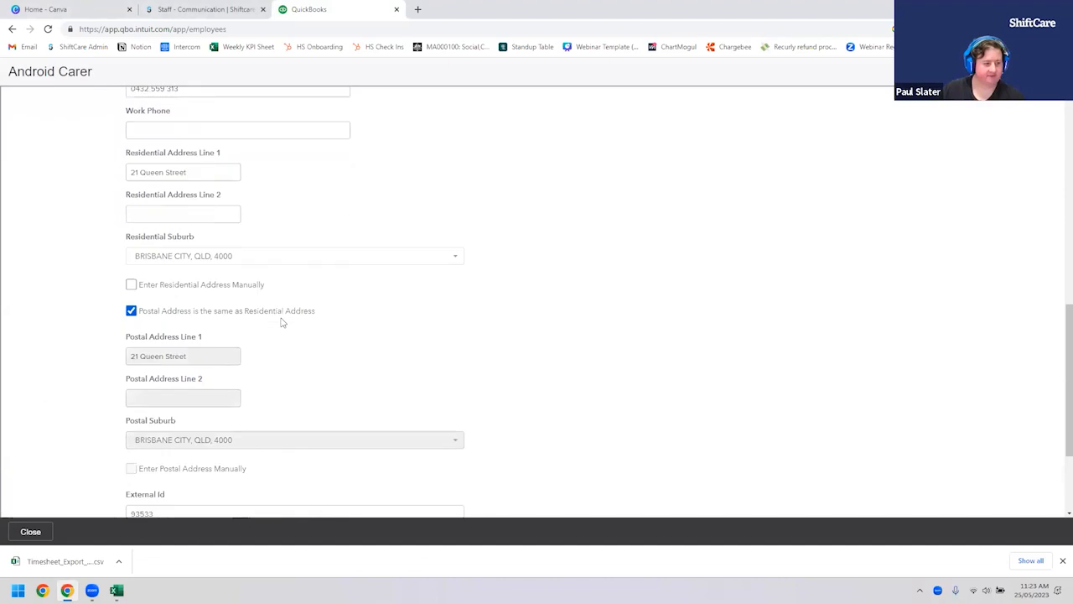
pyautogui.click(283, 433)
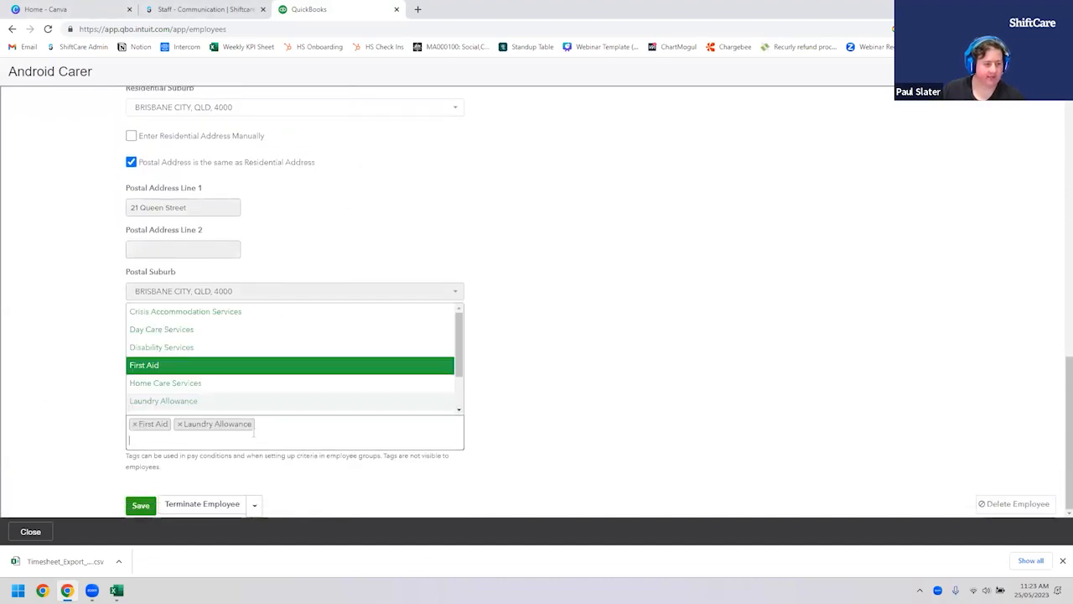
pyautogui.scroll(-1, 193, 359)
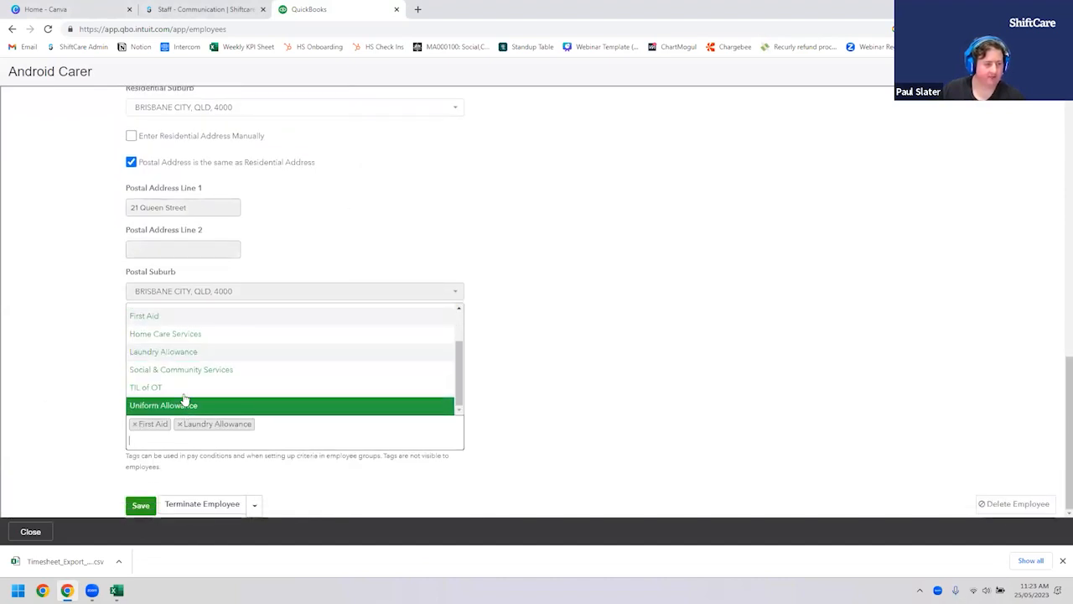
pyautogui.scroll(1, 184, 398)
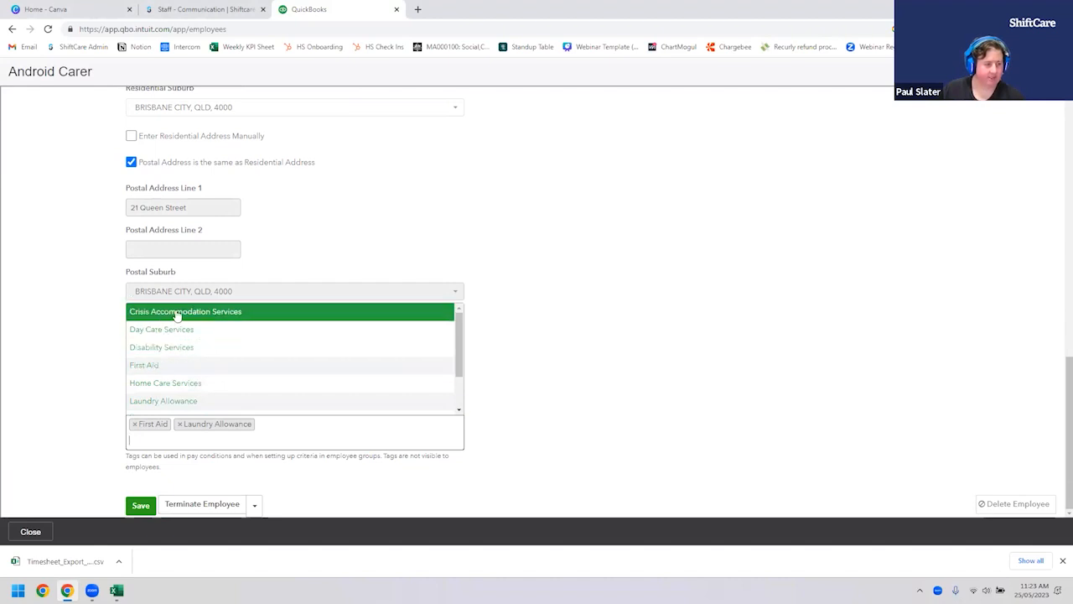
pyautogui.scroll(-1, 254, 383)
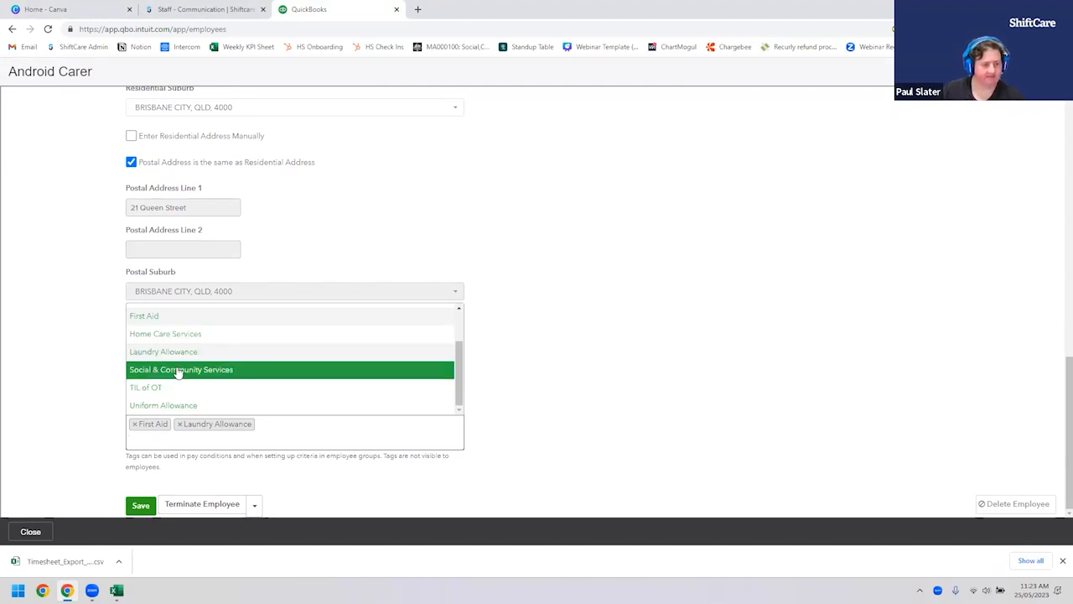
pyautogui.click(628, 334)
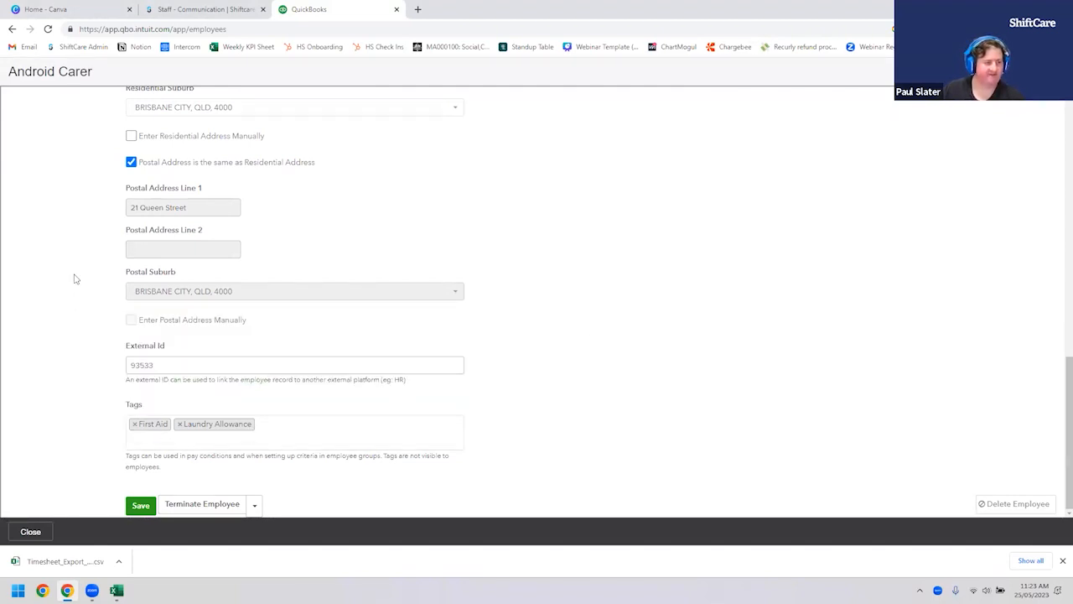
pyautogui.scroll(3, 252, 411)
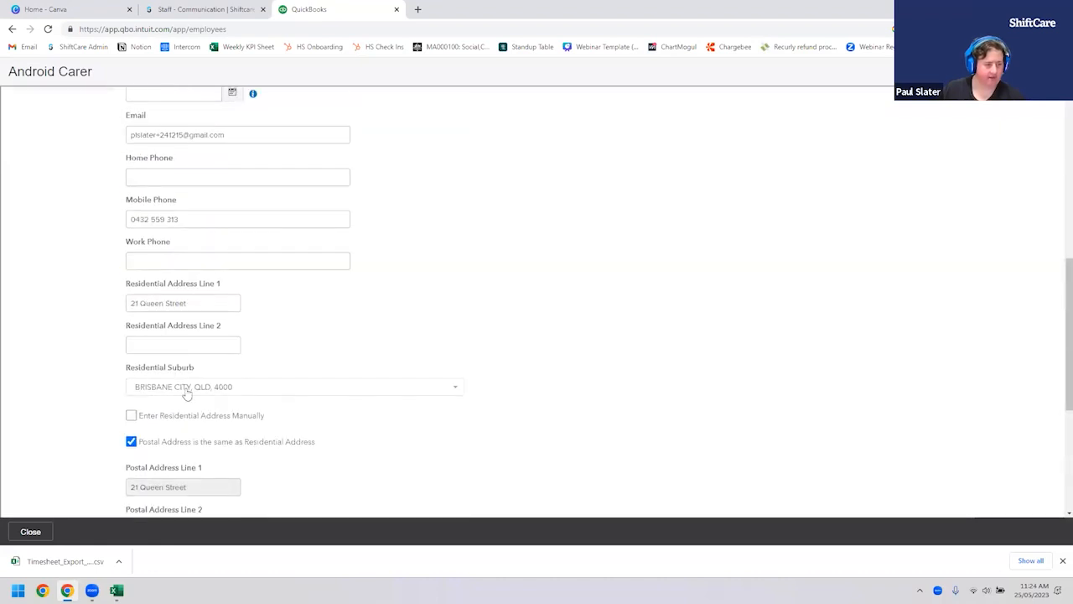
pyautogui.scroll(-3, 265, 414)
pyautogui.scroll(-2, 311, 443)
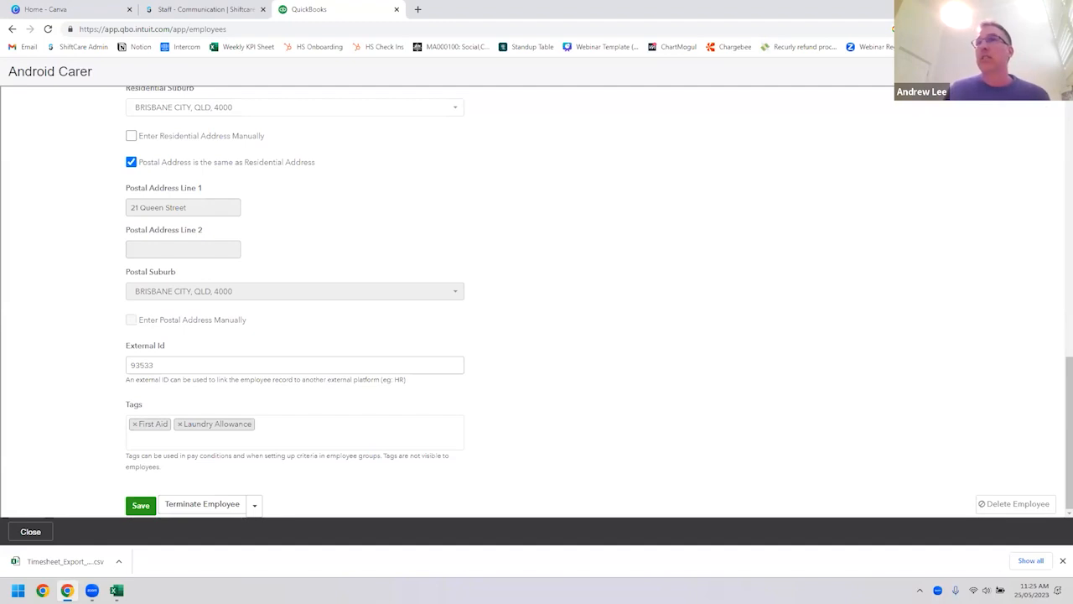
pyautogui.click(1054, 71)
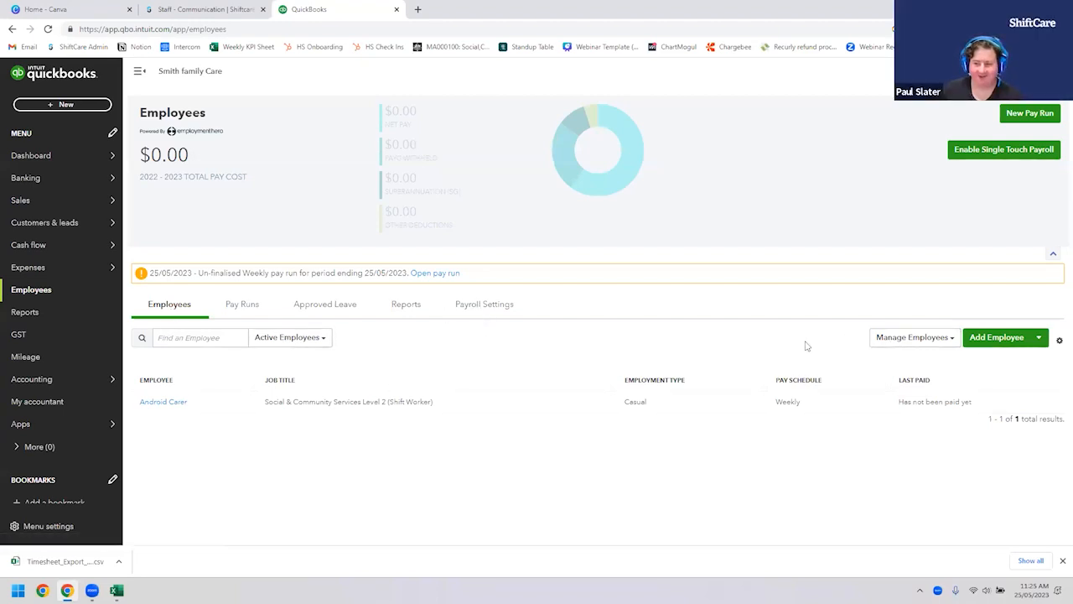
# Step: Open the timesheet approval and show timesheets of any status for the fortnight ending 14 May 2023
pyautogui.click(914, 338)
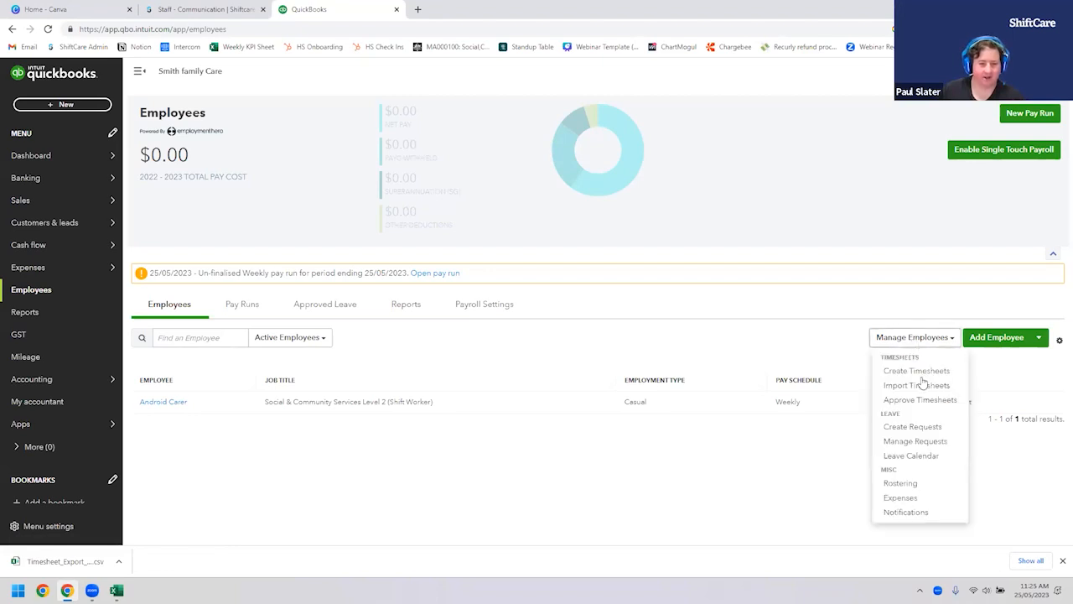
pyautogui.click(890, 340)
pyautogui.click(899, 340)
pyautogui.click(895, 401)
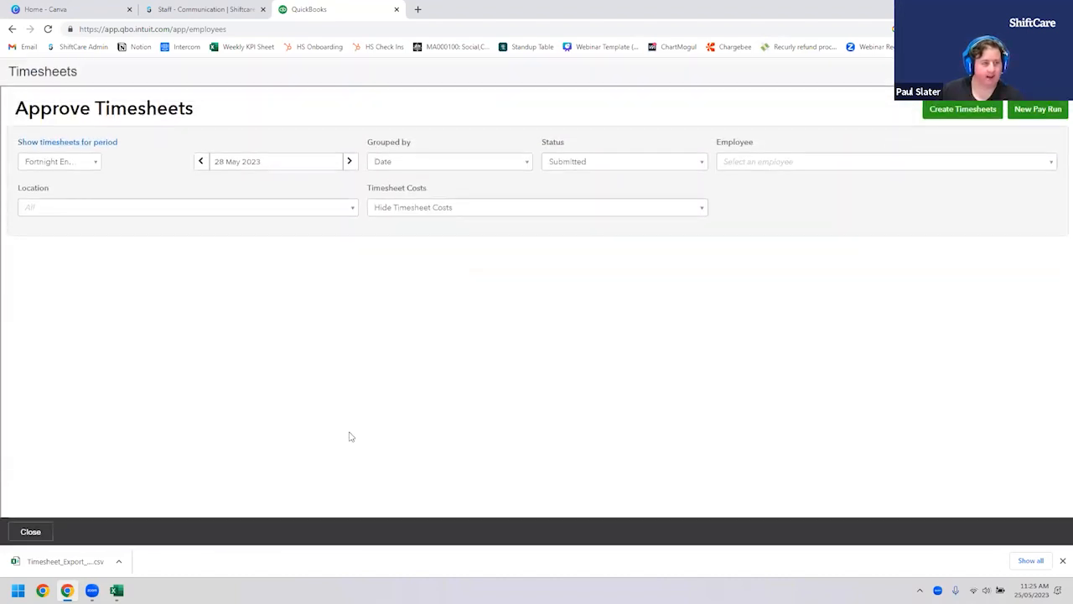
pyautogui.click(84, 162)
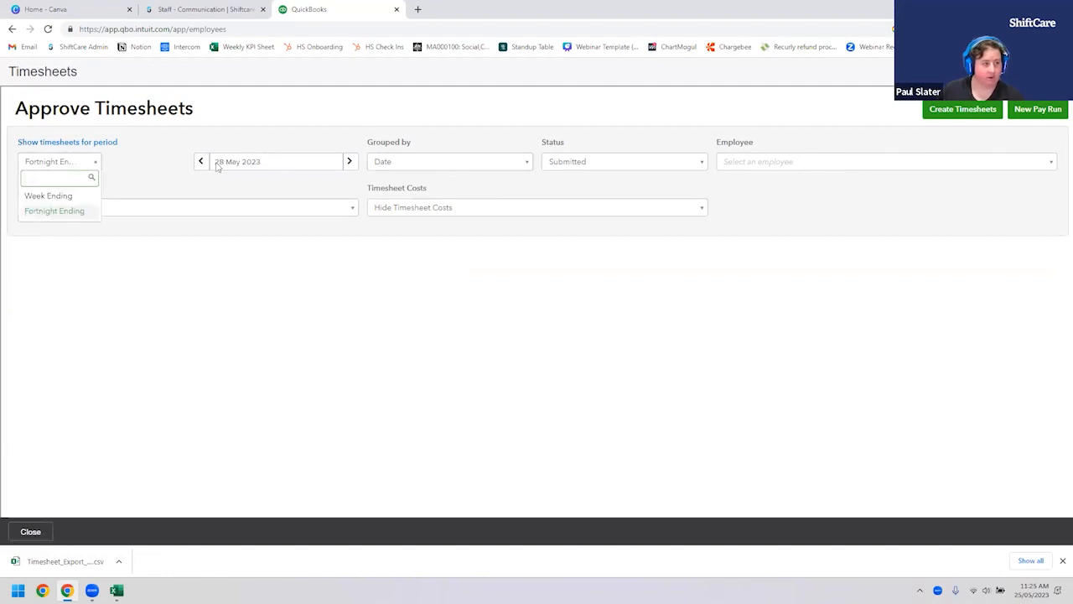
pyautogui.click(447, 132)
pyautogui.click(575, 161)
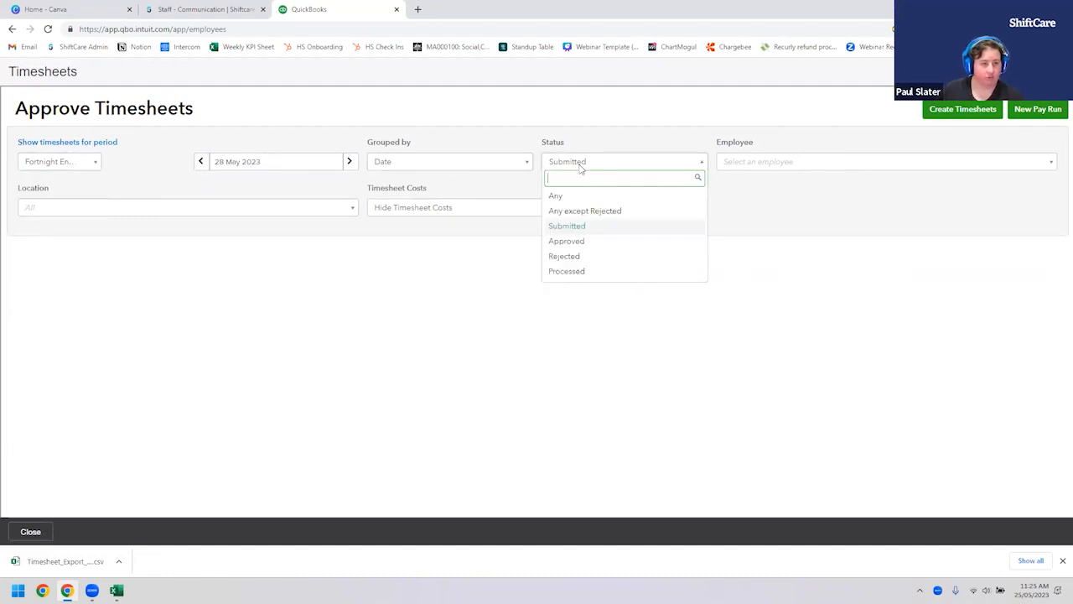
pyautogui.click(560, 198)
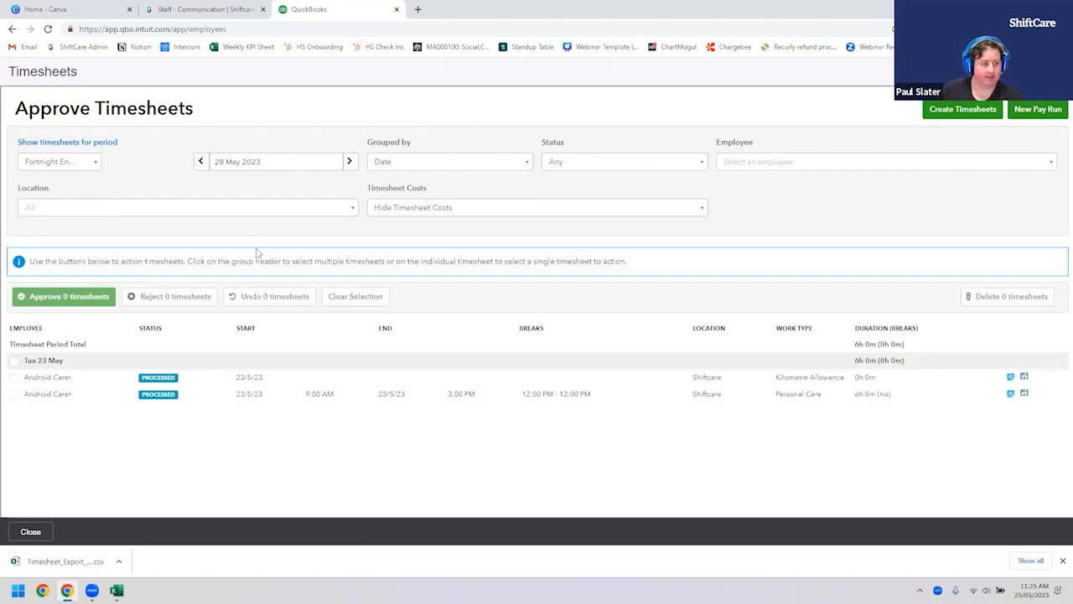
pyautogui.click(201, 162)
pyautogui.scroll(-3, 81, 318)
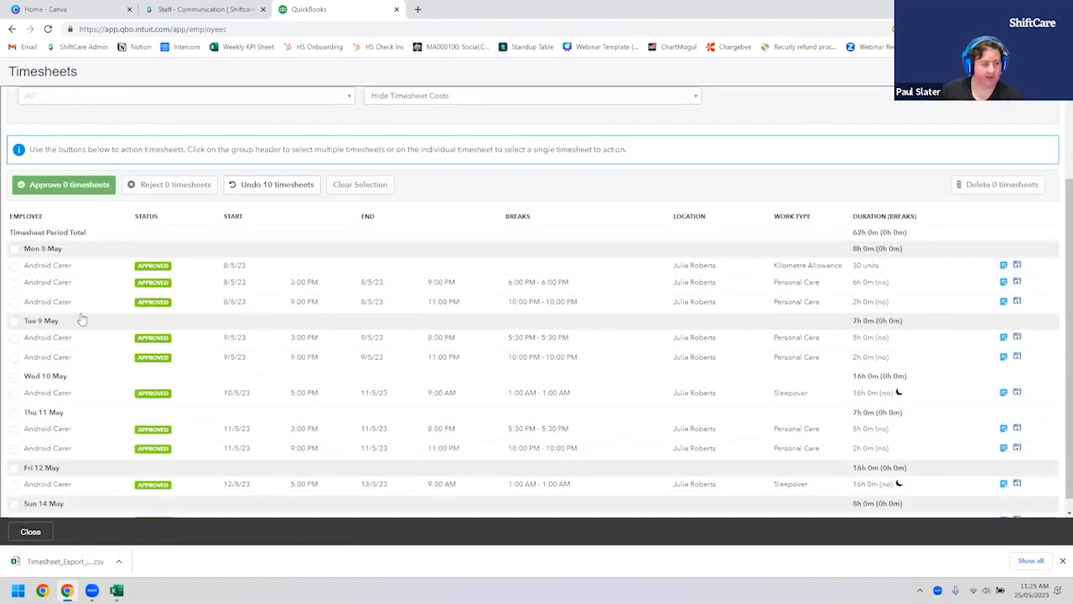
# Step: Select all timesheets from Mon 8 May to Sun 14 May and delete them
pyautogui.click(14, 248)
pyautogui.click(15, 320)
pyautogui.scroll(-1, 62, 340)
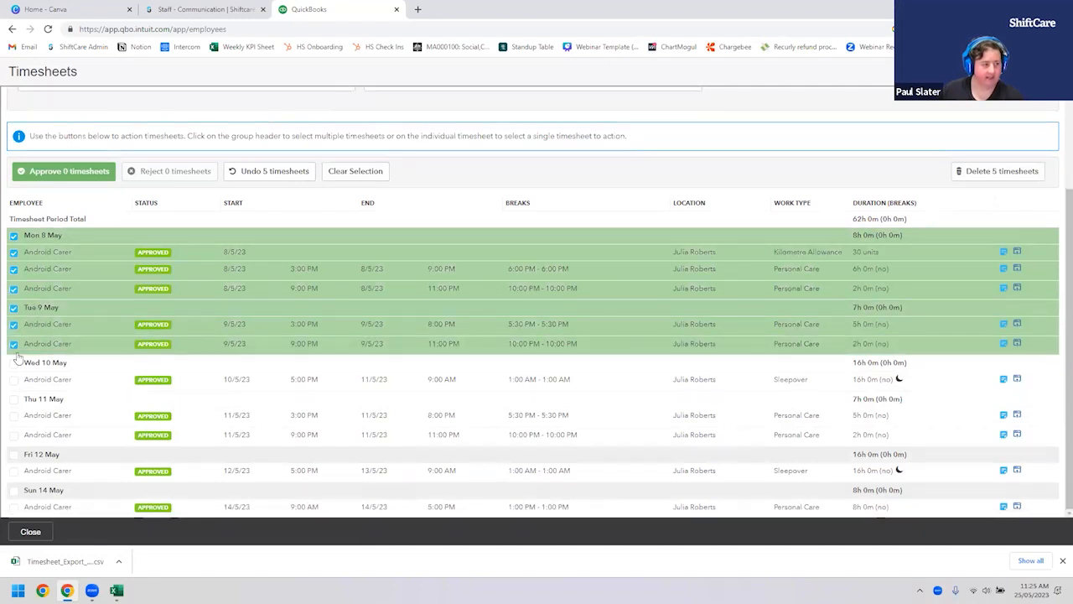
pyautogui.click(15, 362)
pyautogui.click(14, 453)
pyautogui.click(15, 490)
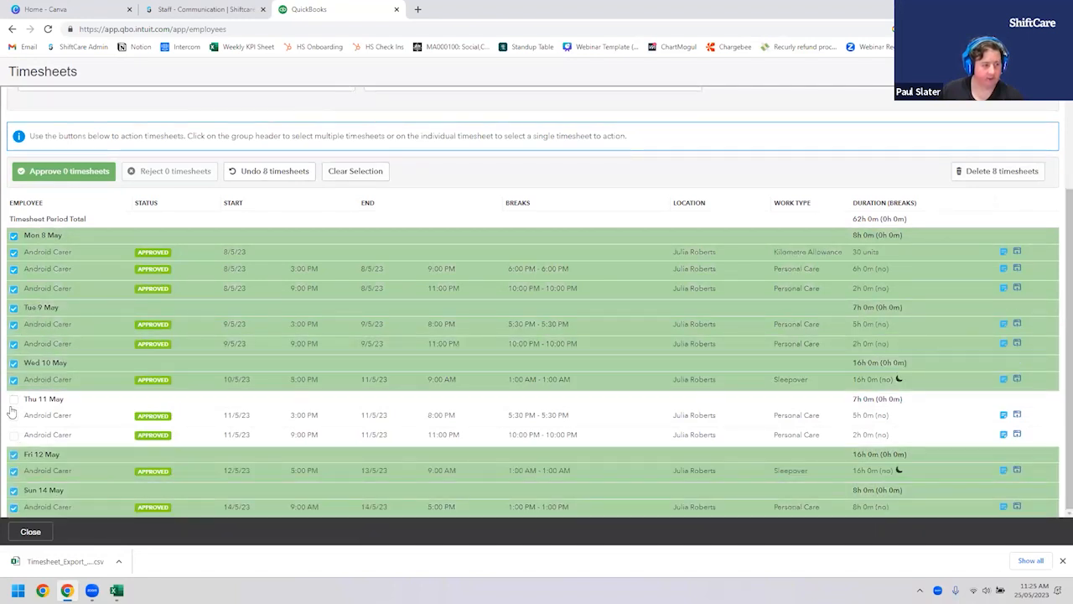
pyautogui.click(14, 399)
pyautogui.scroll(3, 922, 285)
pyautogui.click(997, 294)
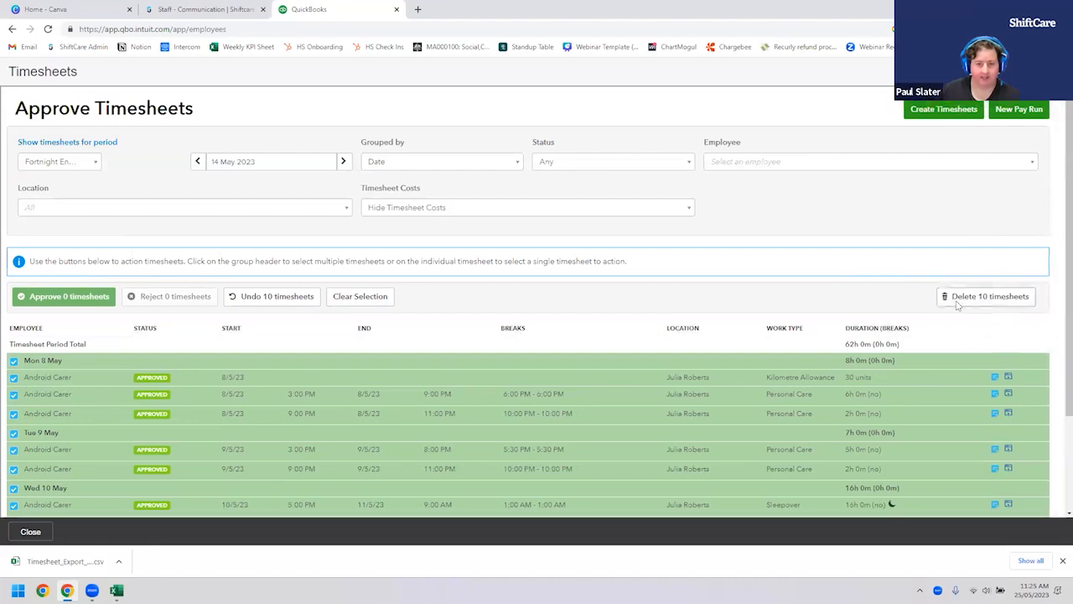
pyautogui.click(672, 204)
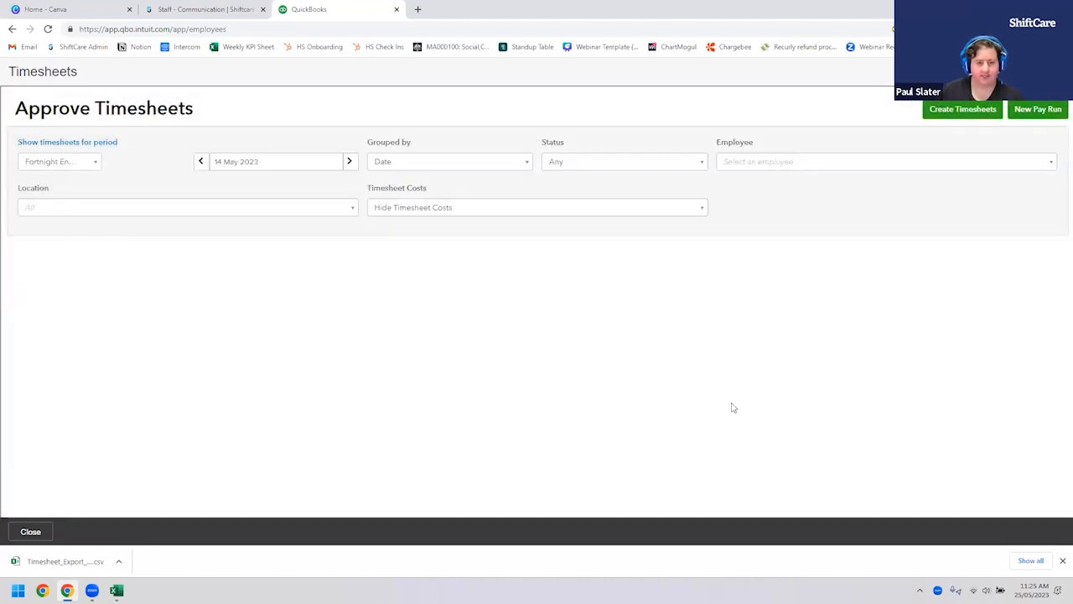
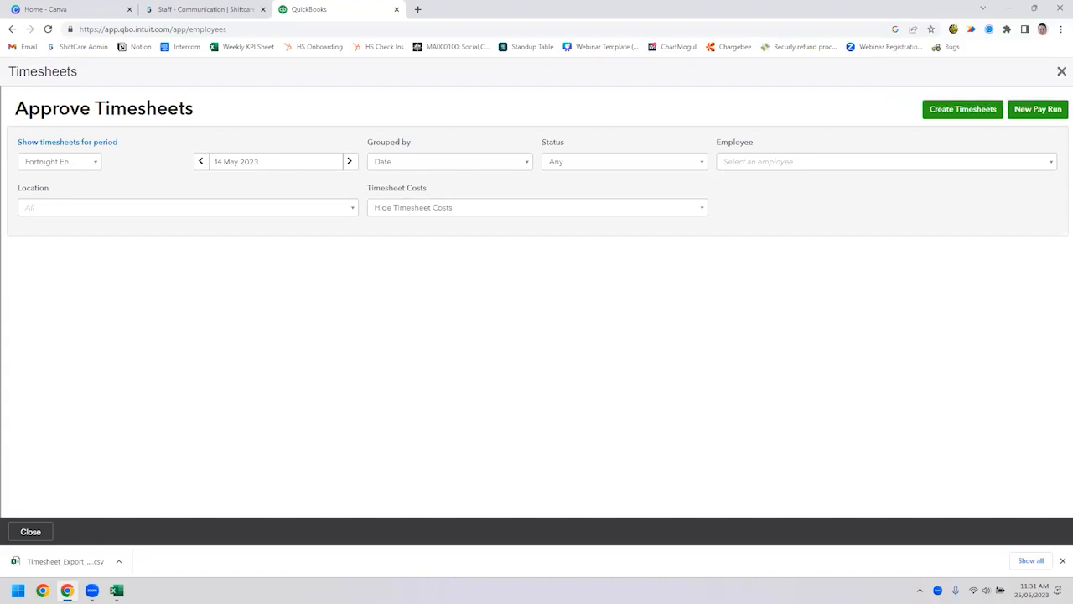
# Step: Close the timesheet approval, open the employee's record, and review the pay rates and applied pay rates template
pyautogui.click(1061, 73)
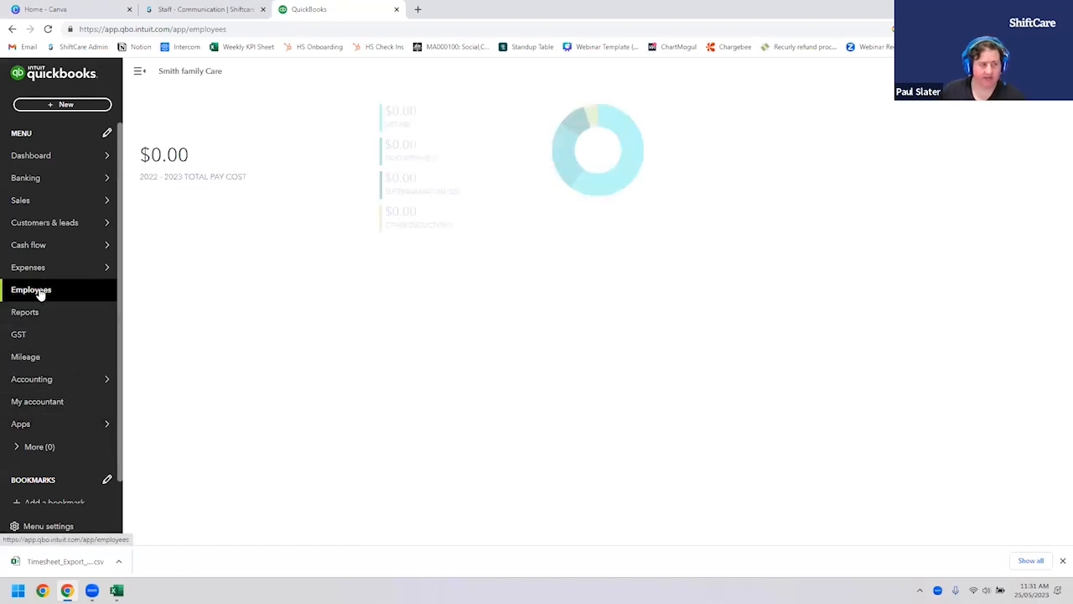
pyautogui.moveTo(109, 377)
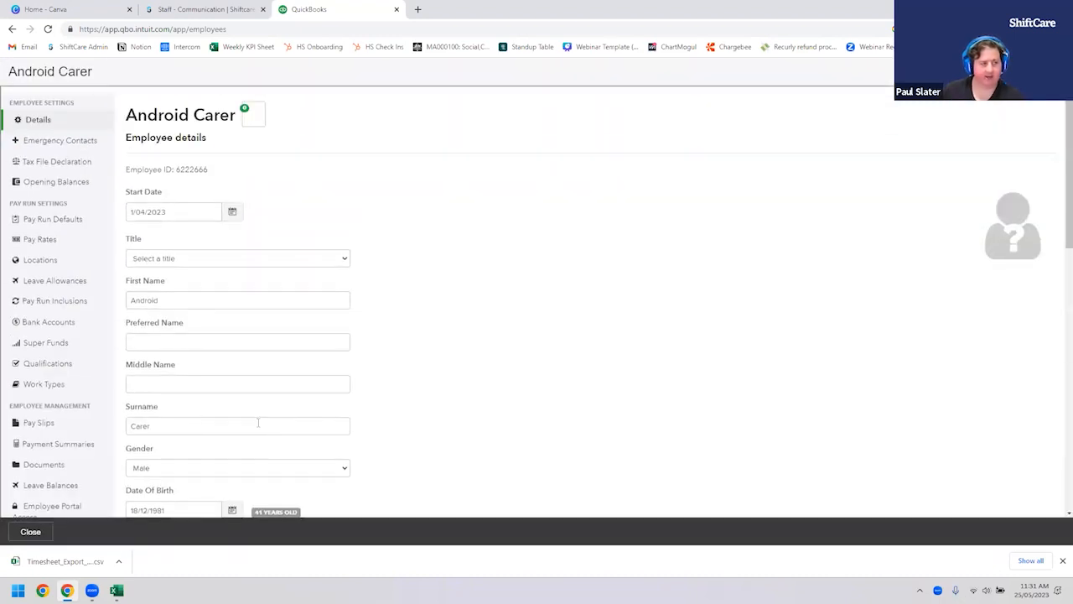
pyautogui.scroll(-2, 300, 318)
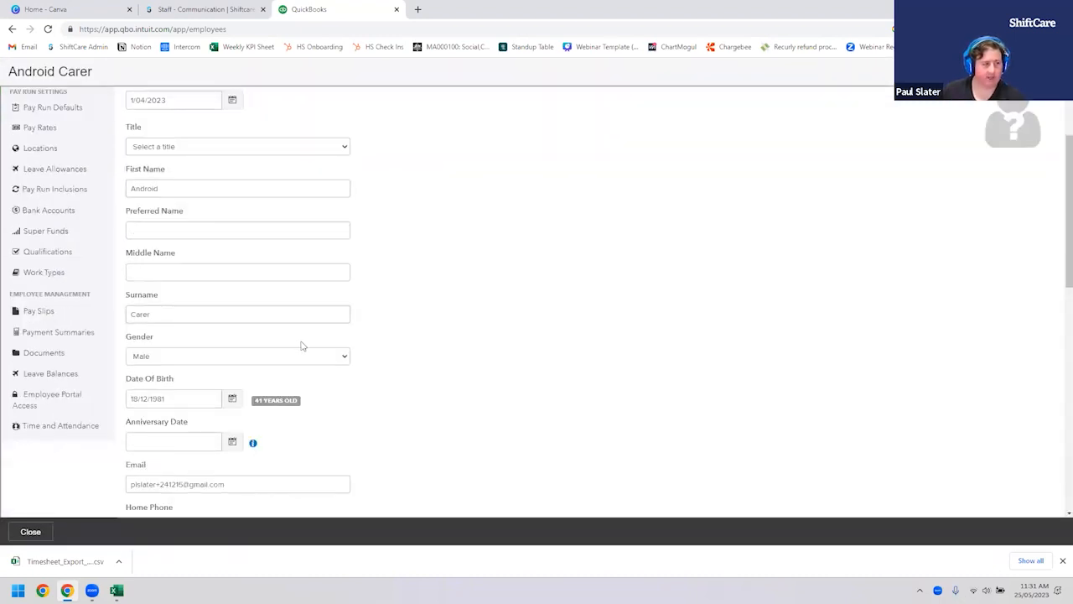
pyautogui.scroll(2, 301, 344)
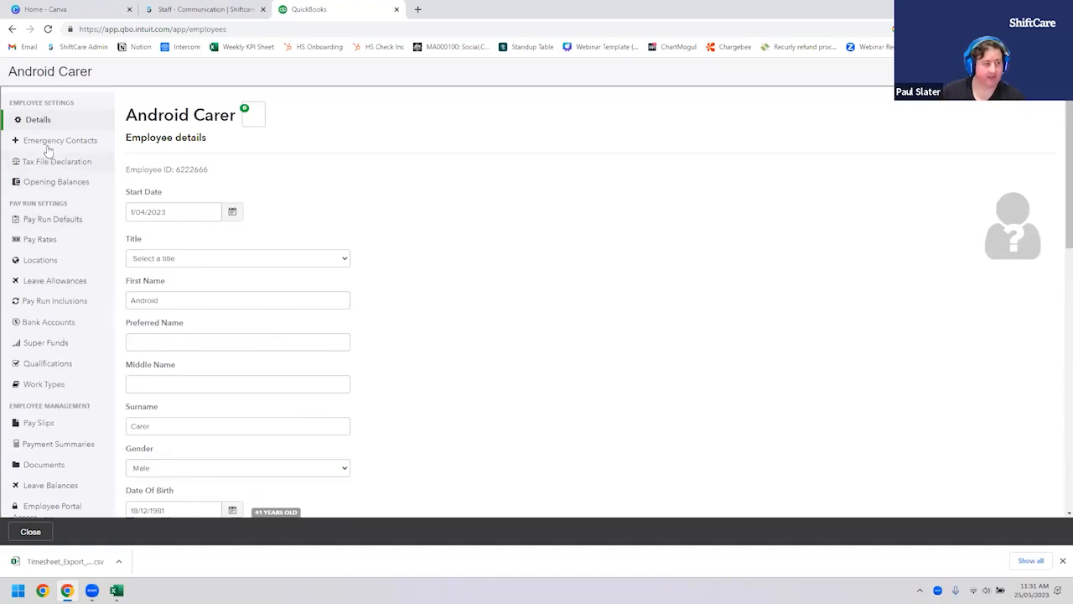
pyautogui.click(43, 244)
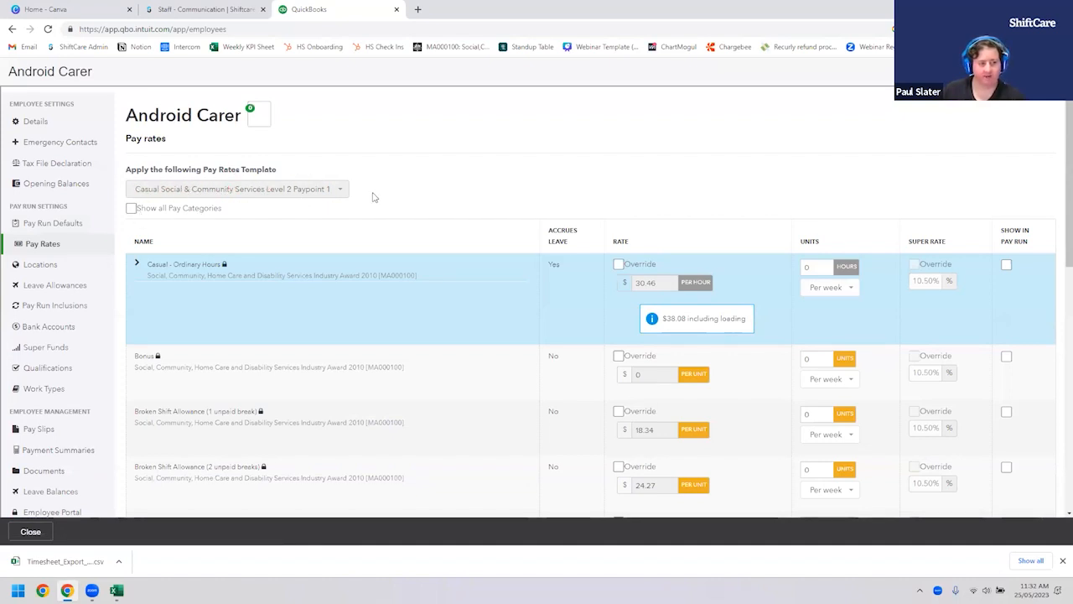
# Step: Open the employee's pay run defaults and examine the available award and employment agreement options
pyautogui.click(41, 223)
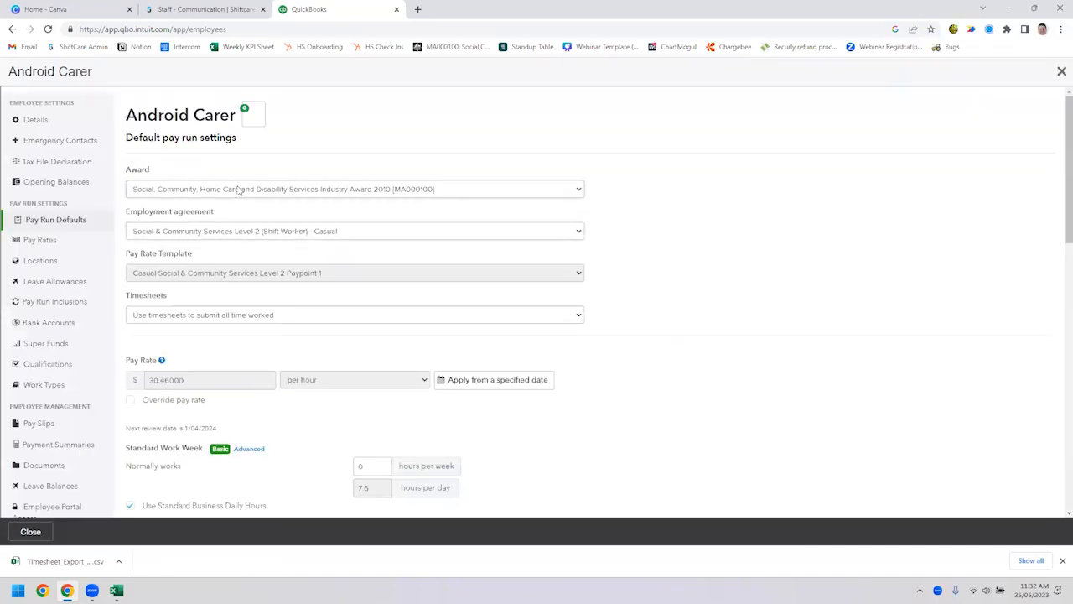
pyautogui.click(195, 193)
pyautogui.click(195, 207)
pyautogui.click(178, 194)
pyautogui.click(183, 215)
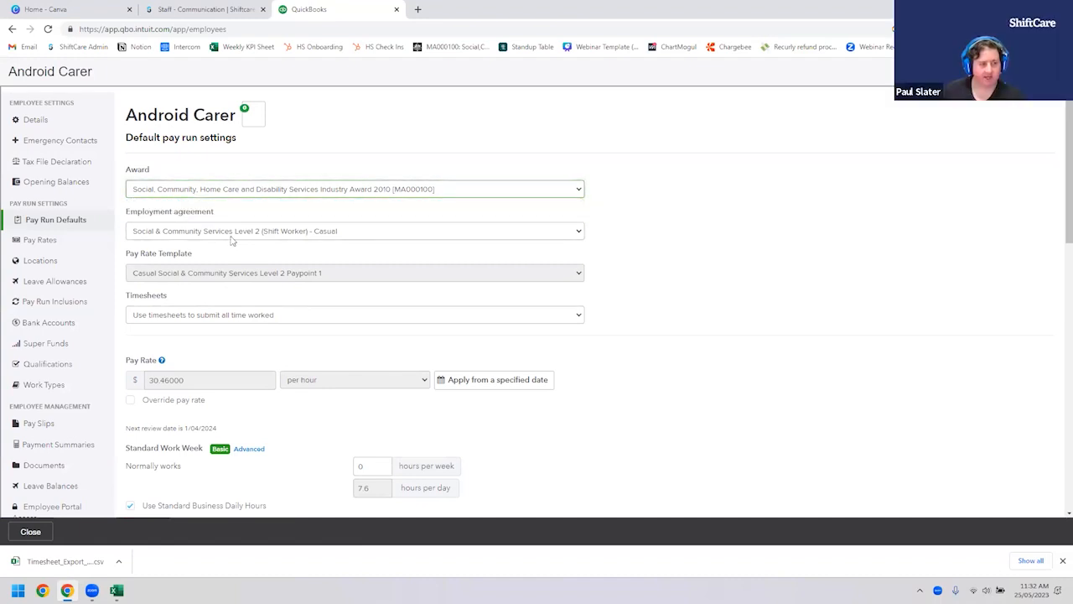
pyautogui.click(186, 230)
pyautogui.click(838, 235)
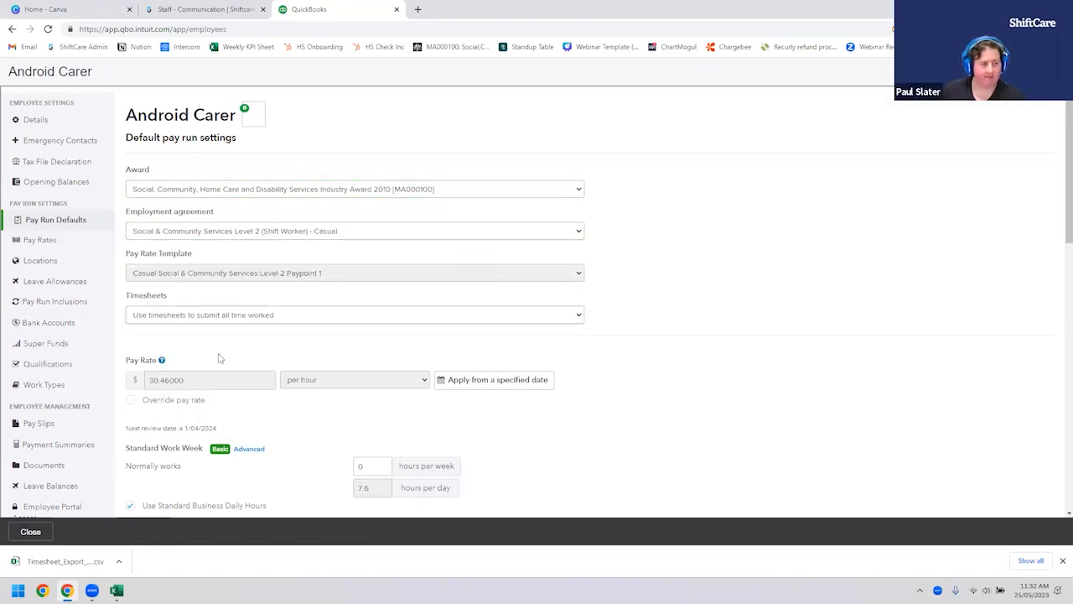
# Step: Try overriding the employee's hourly pay rate in the pay run defaults, and close the record without saving
pyautogui.doubleClick(161, 380)
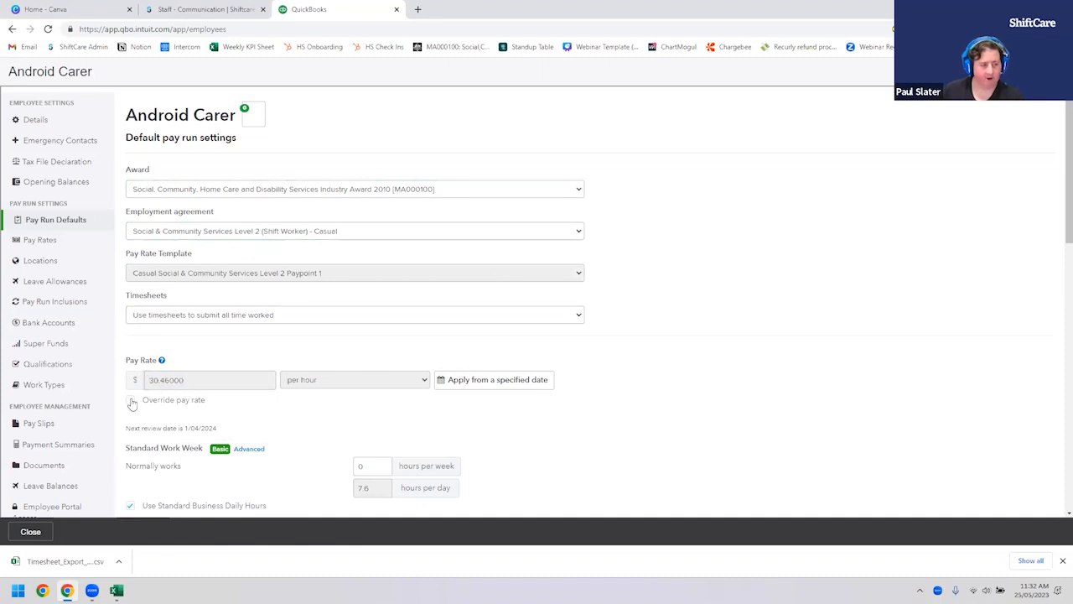
pyautogui.click(130, 400)
pyautogui.doubleClick(180, 381)
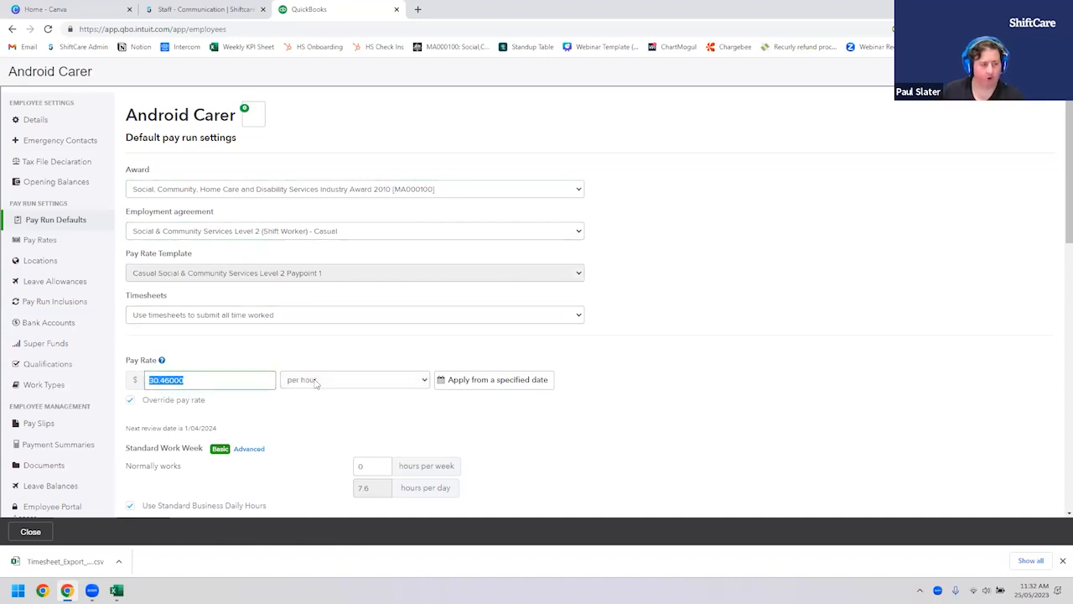
pyautogui.scroll(-1, 275, 390)
pyautogui.scroll(1, 275, 391)
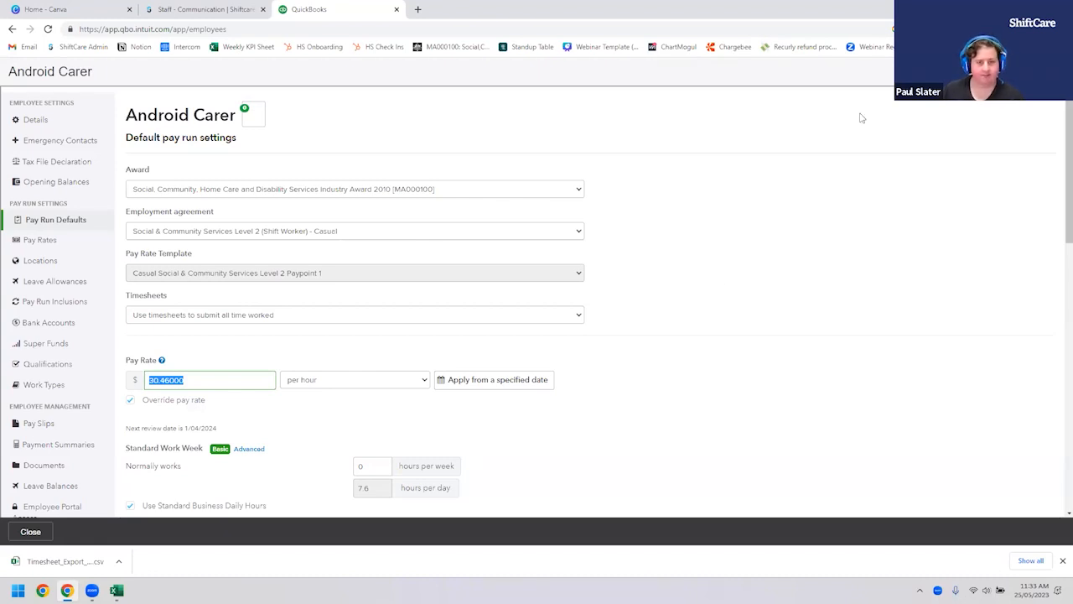
pyautogui.click(186, 380)
pyautogui.press('Escape')
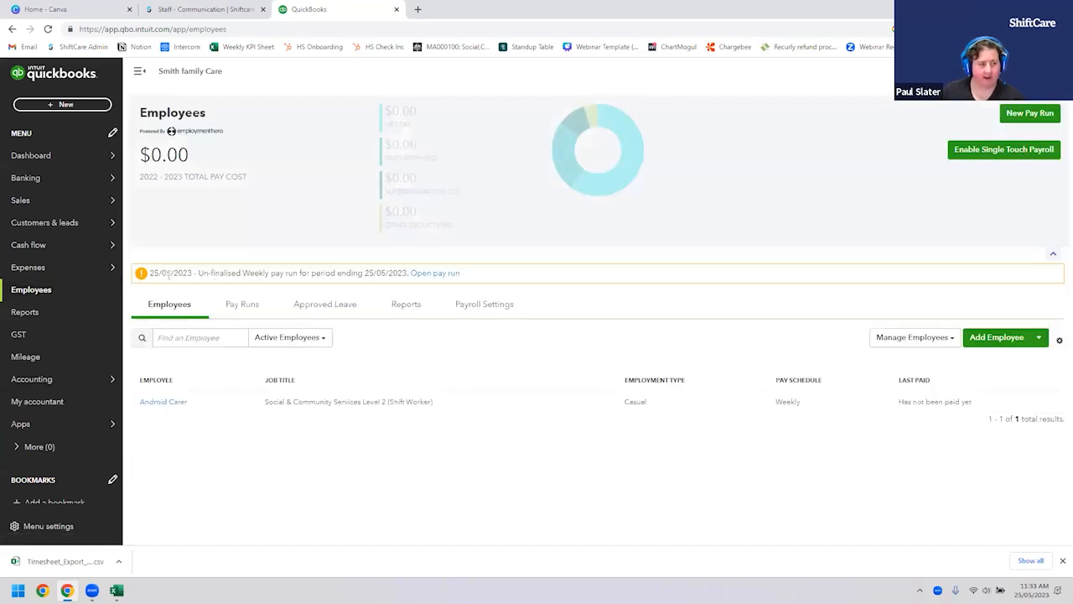
pyautogui.moveTo(185, 277); pyautogui.dragTo(511, 277)
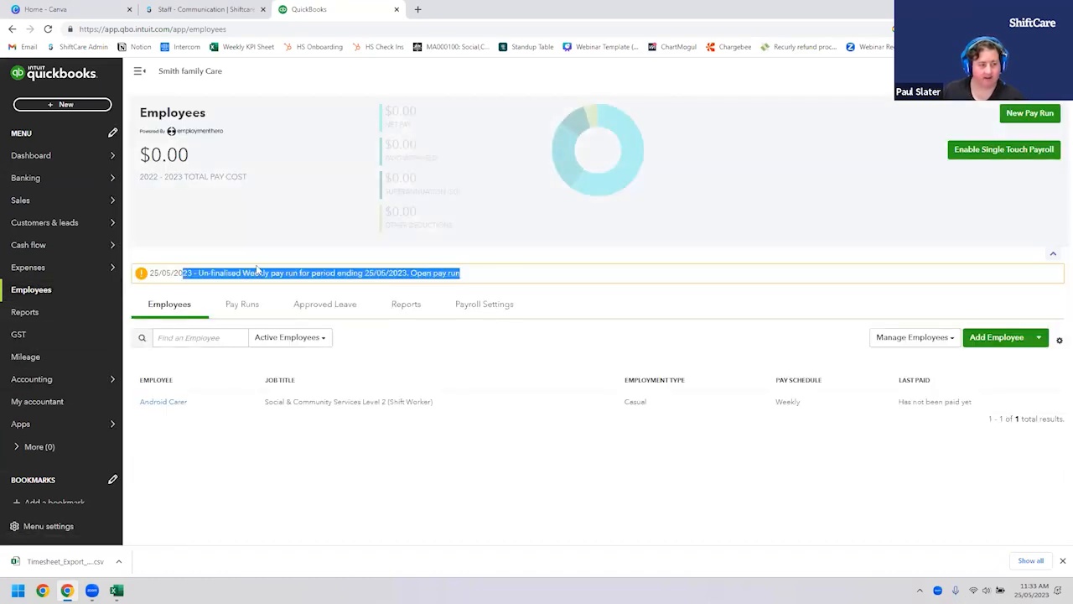
pyautogui.click(159, 269)
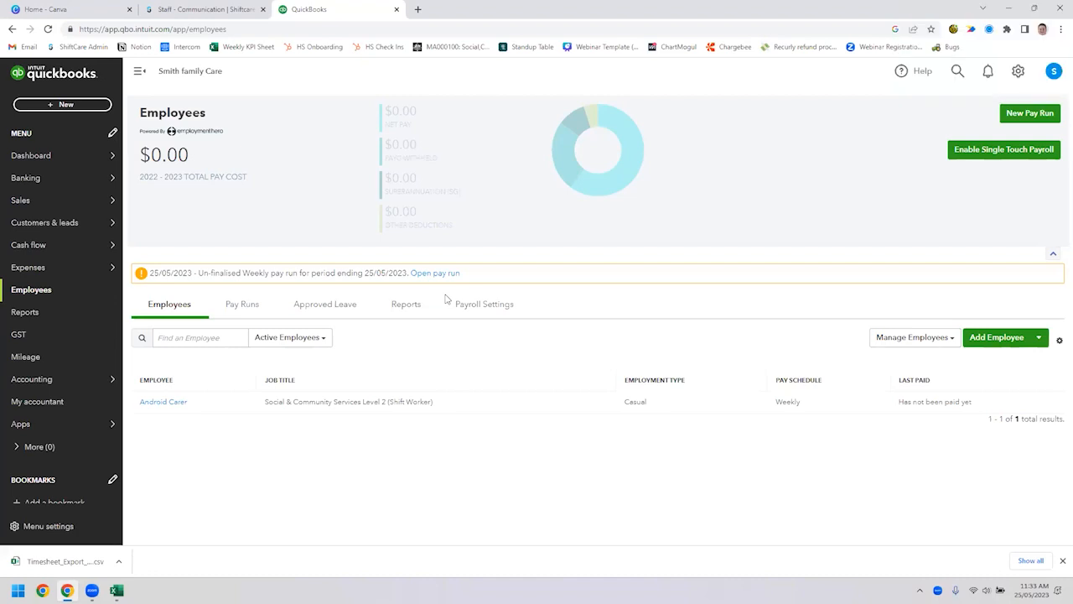
pyautogui.press('XF86AudioRaiseVolume')
pyautogui.press('XF86AudioLowerVolume')
pyautogui.press('XF86AudioLowerVolume')
pyautogui.press('XF86AudioRaiseVolume')
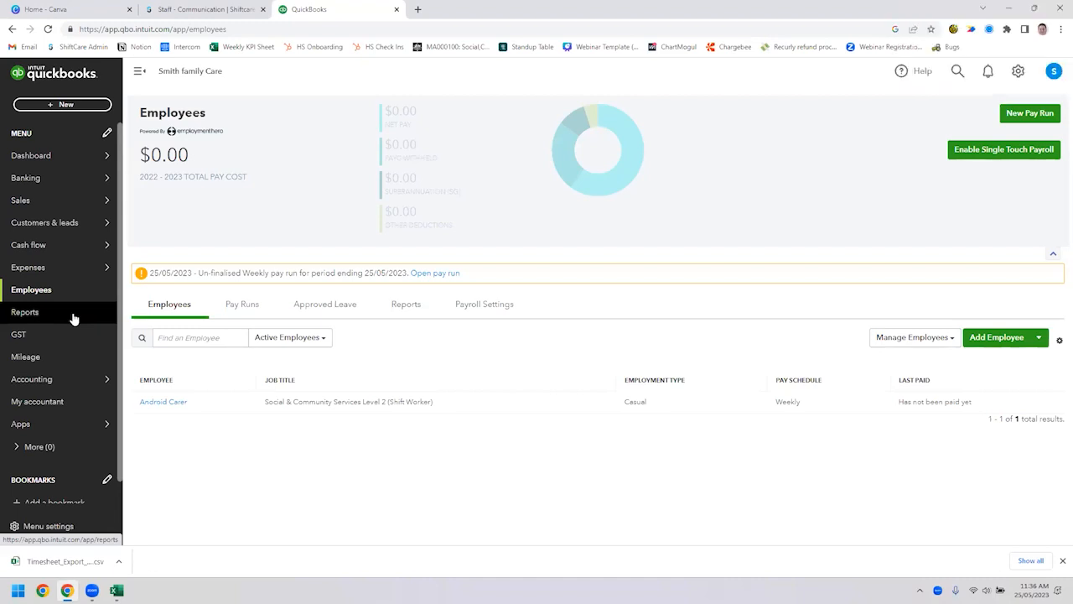
pyautogui.press('XF86AudioRaiseVolume')
pyautogui.press('XF86AudioLowerVolume')
pyautogui.press('XF86AudioLowerVolume')
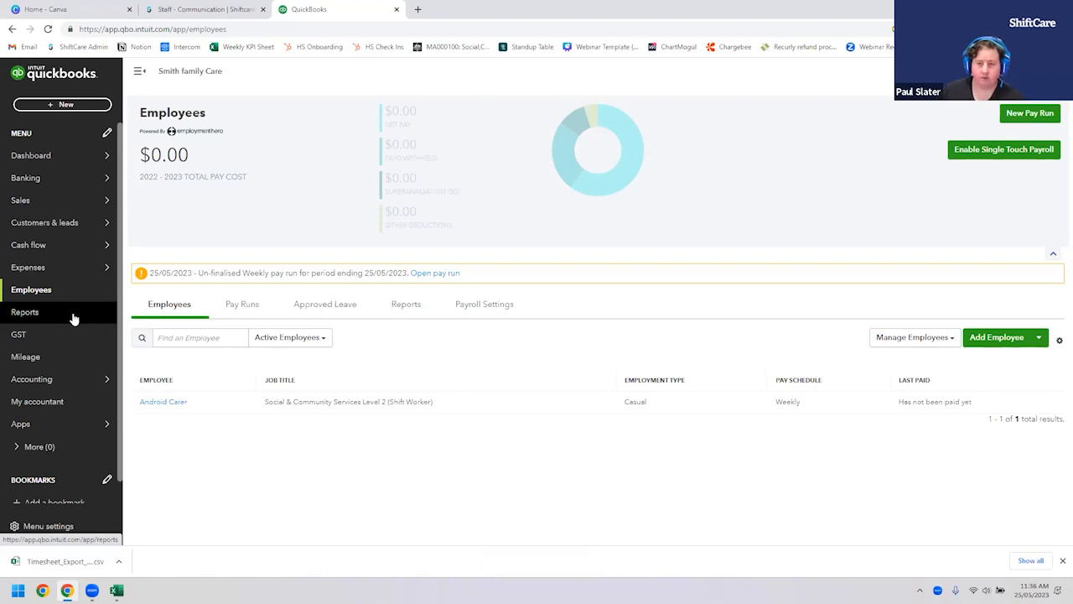
pyautogui.press('XF86AudioLowerVolume')
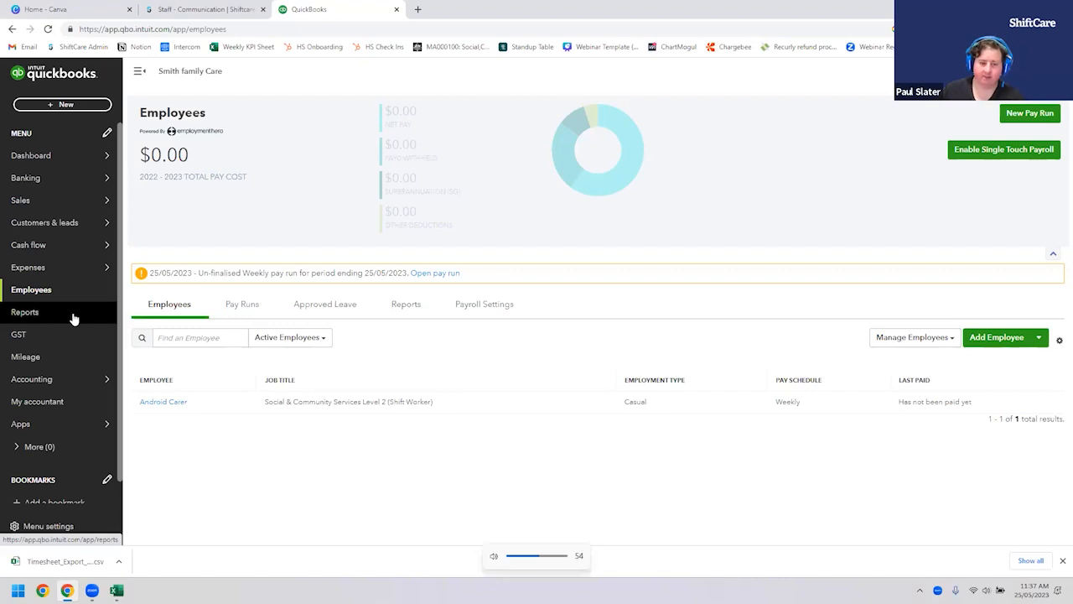